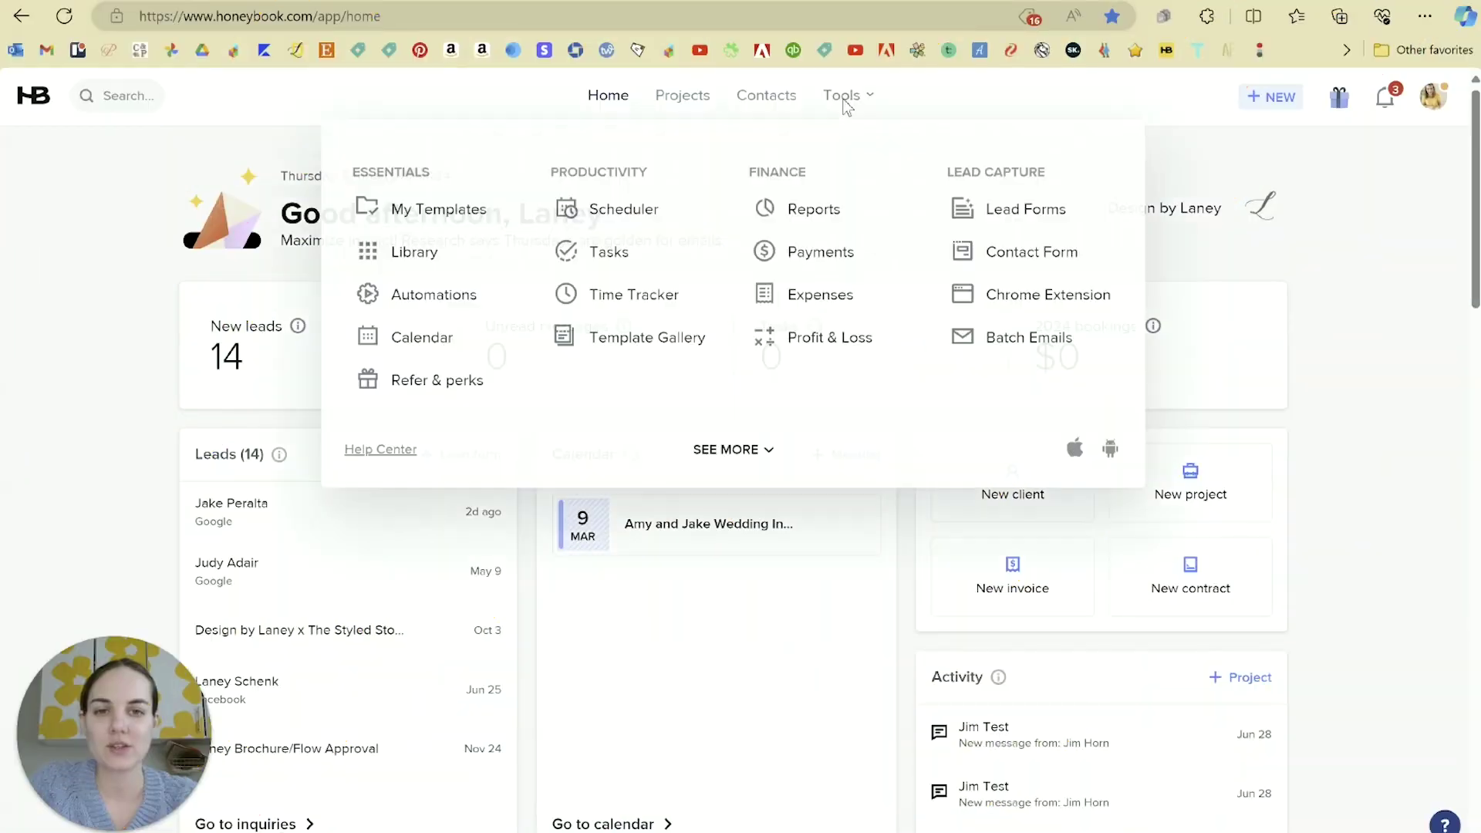
- Go to My Templates and show the list of saved package templates
{"action": "left_click", "coordinate": [451, 215]}
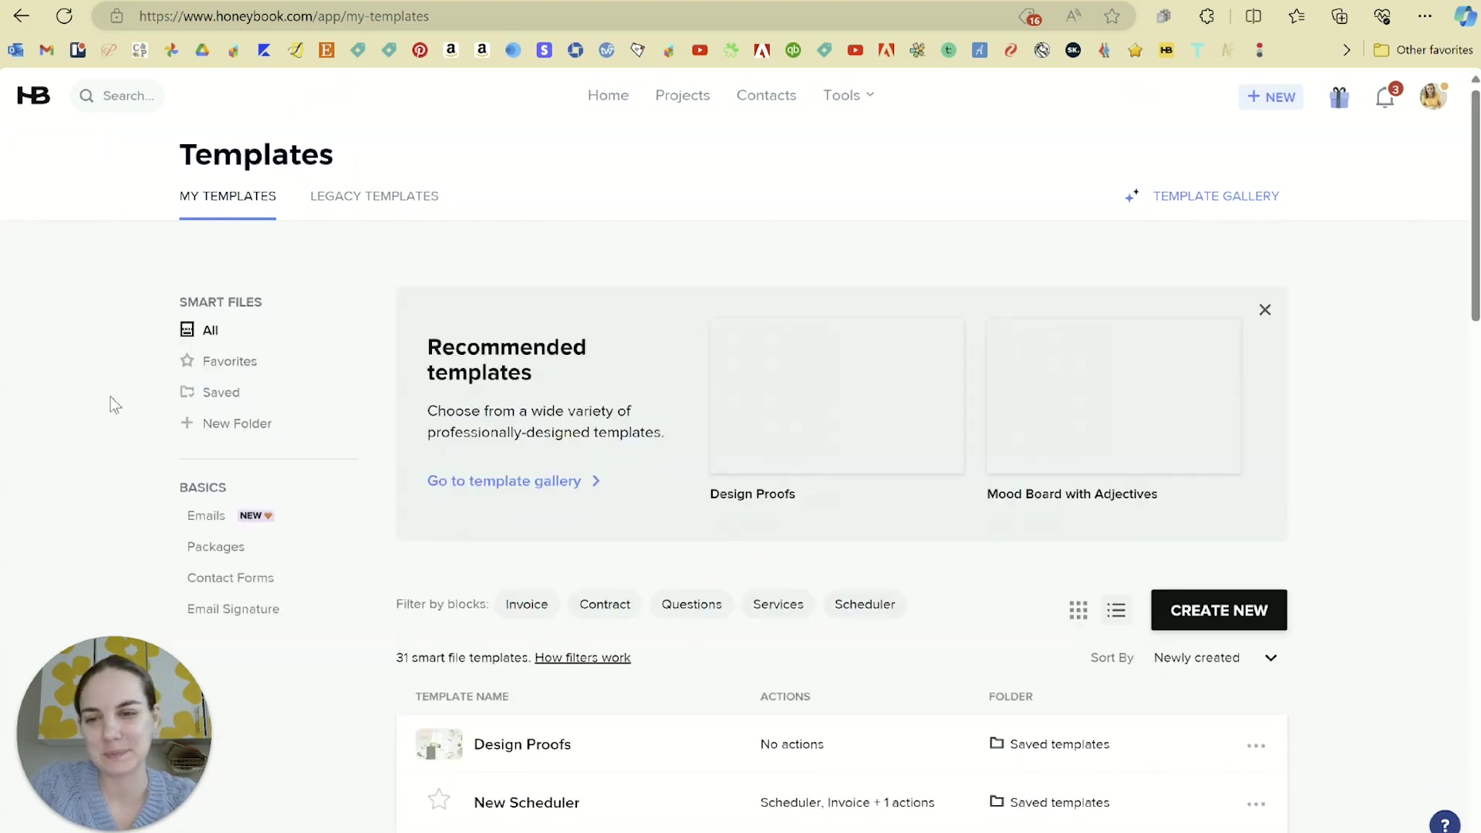
{"action": "left_click", "coordinate": [322, 556]}
- Scroll down the Packages list and open the 3-Piece Suite package template
{"action": "scroll", "coordinate": [1401, 480], "scroll_direction": "down", "scroll_amount": 5}
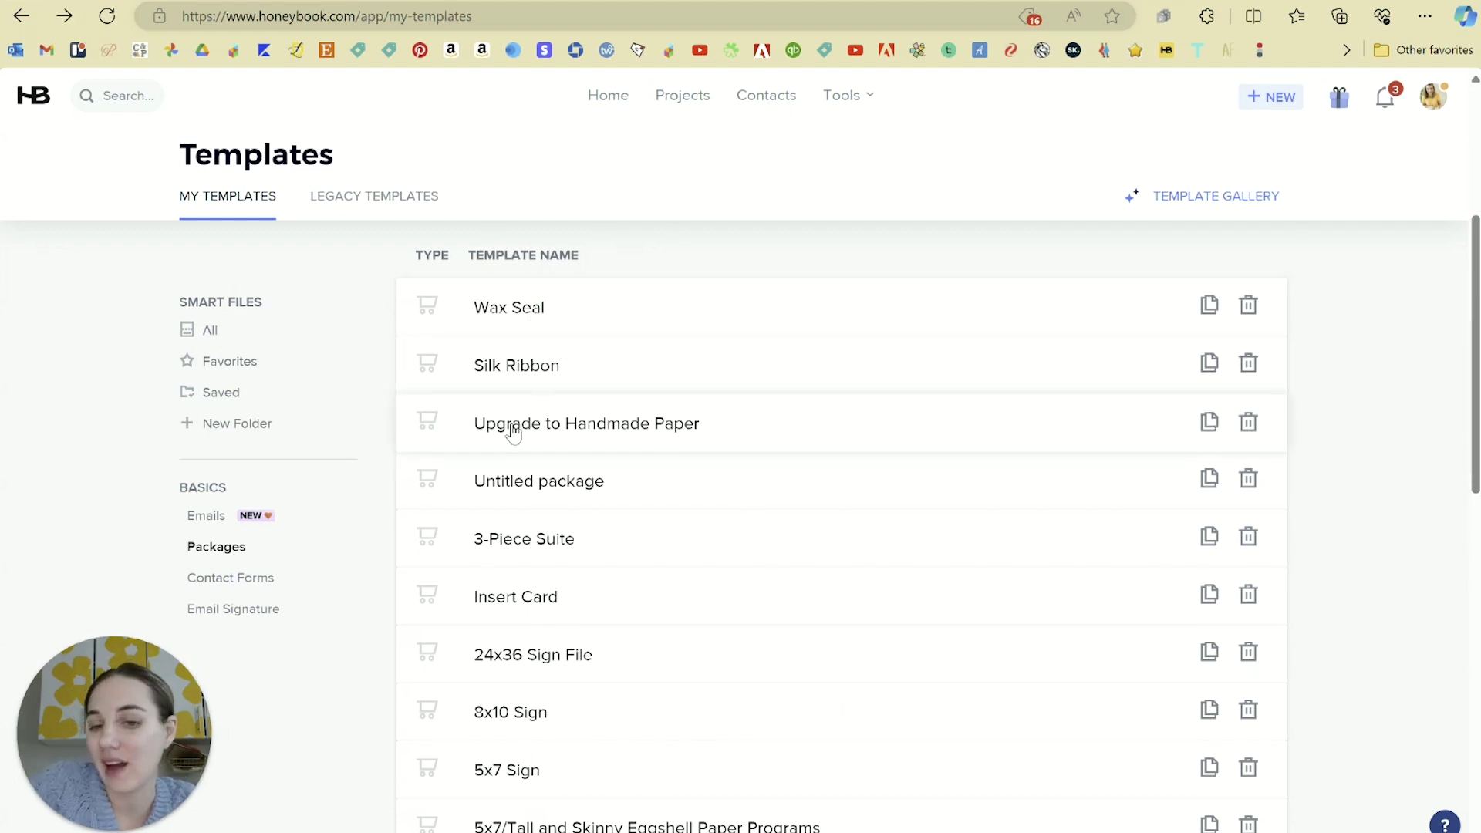
{"action": "scroll", "coordinate": [570, 401], "scroll_direction": "down", "scroll_amount": 2}
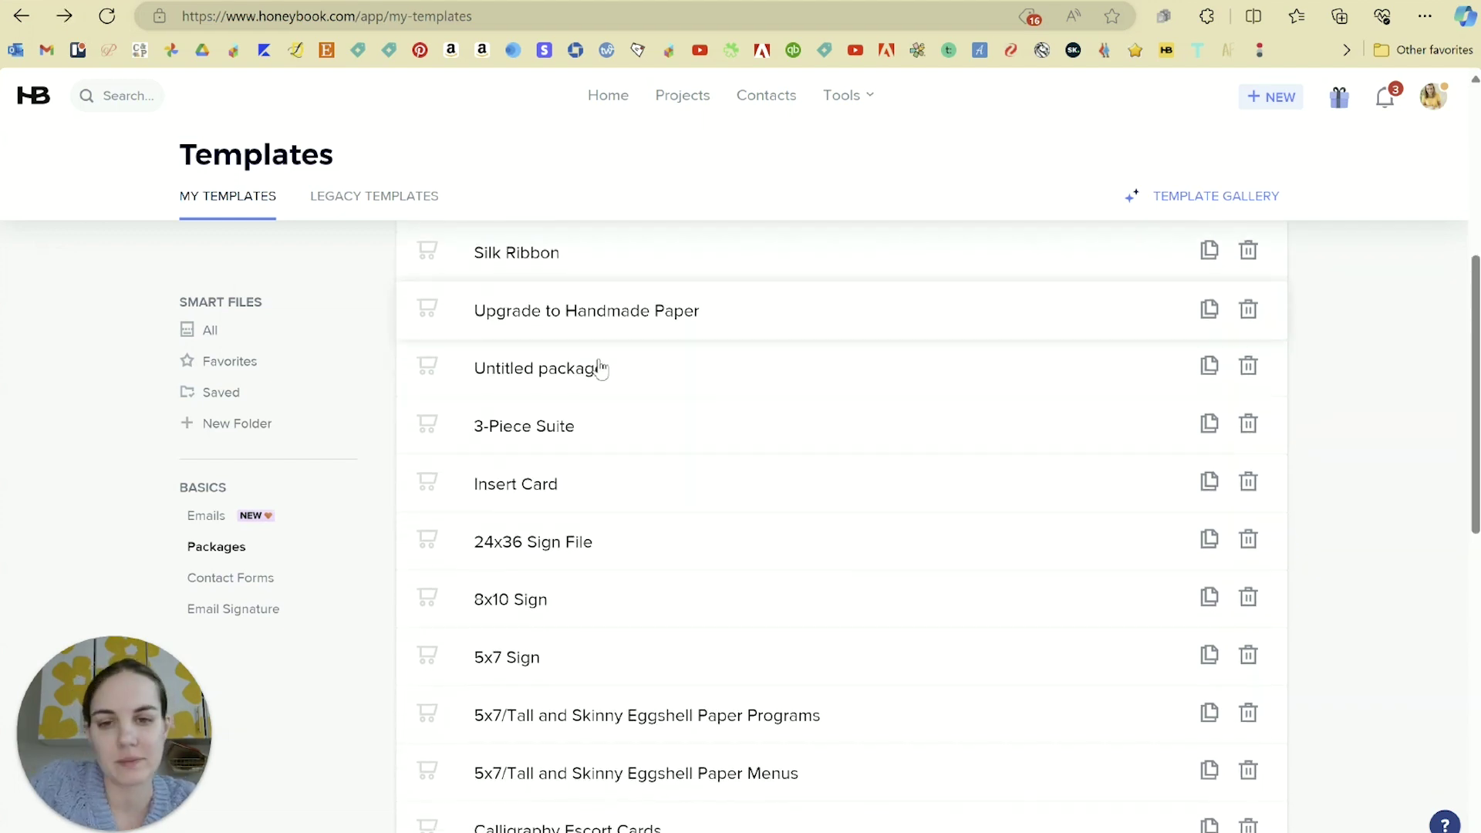
{"action": "left_click", "coordinate": [506, 427]}
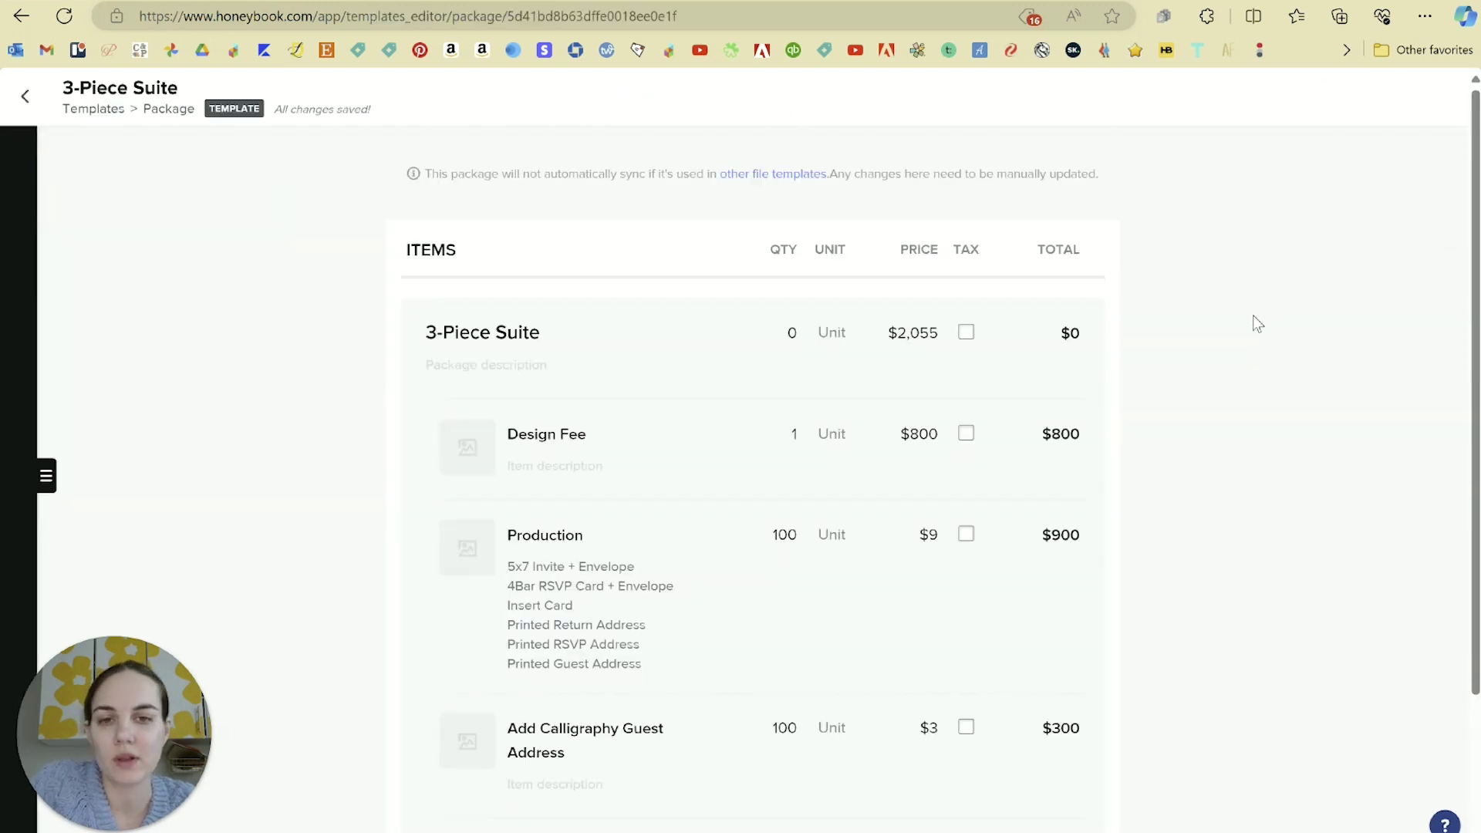
- Review the 3-Piece Suite line items and start editing the package description
{"action": "scroll", "coordinate": [1254, 323], "scroll_direction": "down", "scroll_amount": 2}
{"action": "scroll", "coordinate": [1253, 321], "scroll_direction": "up", "scroll_amount": 2}
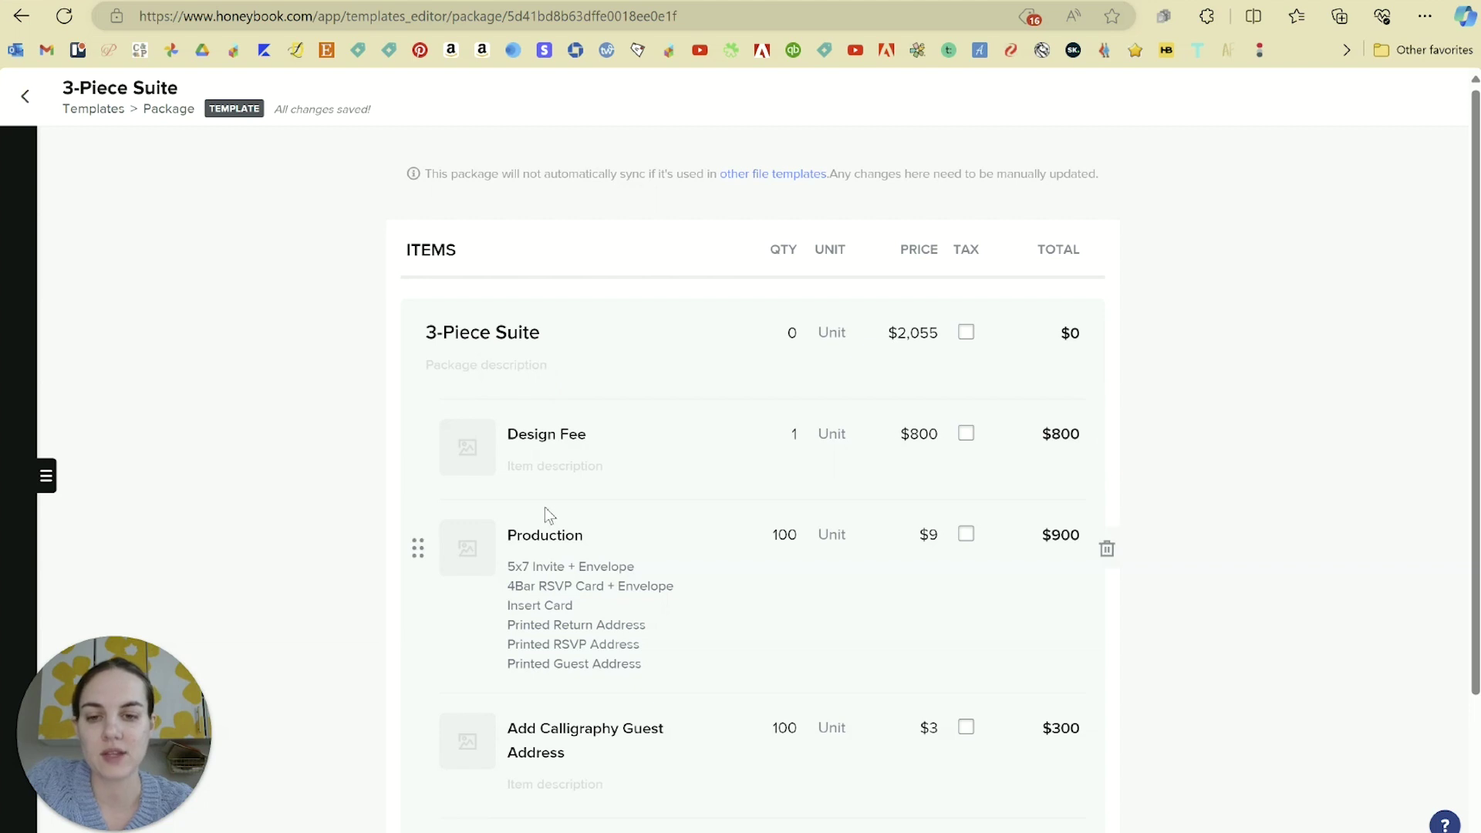
{"action": "scroll", "coordinate": [548, 543], "scroll_direction": "down", "scroll_amount": 2}
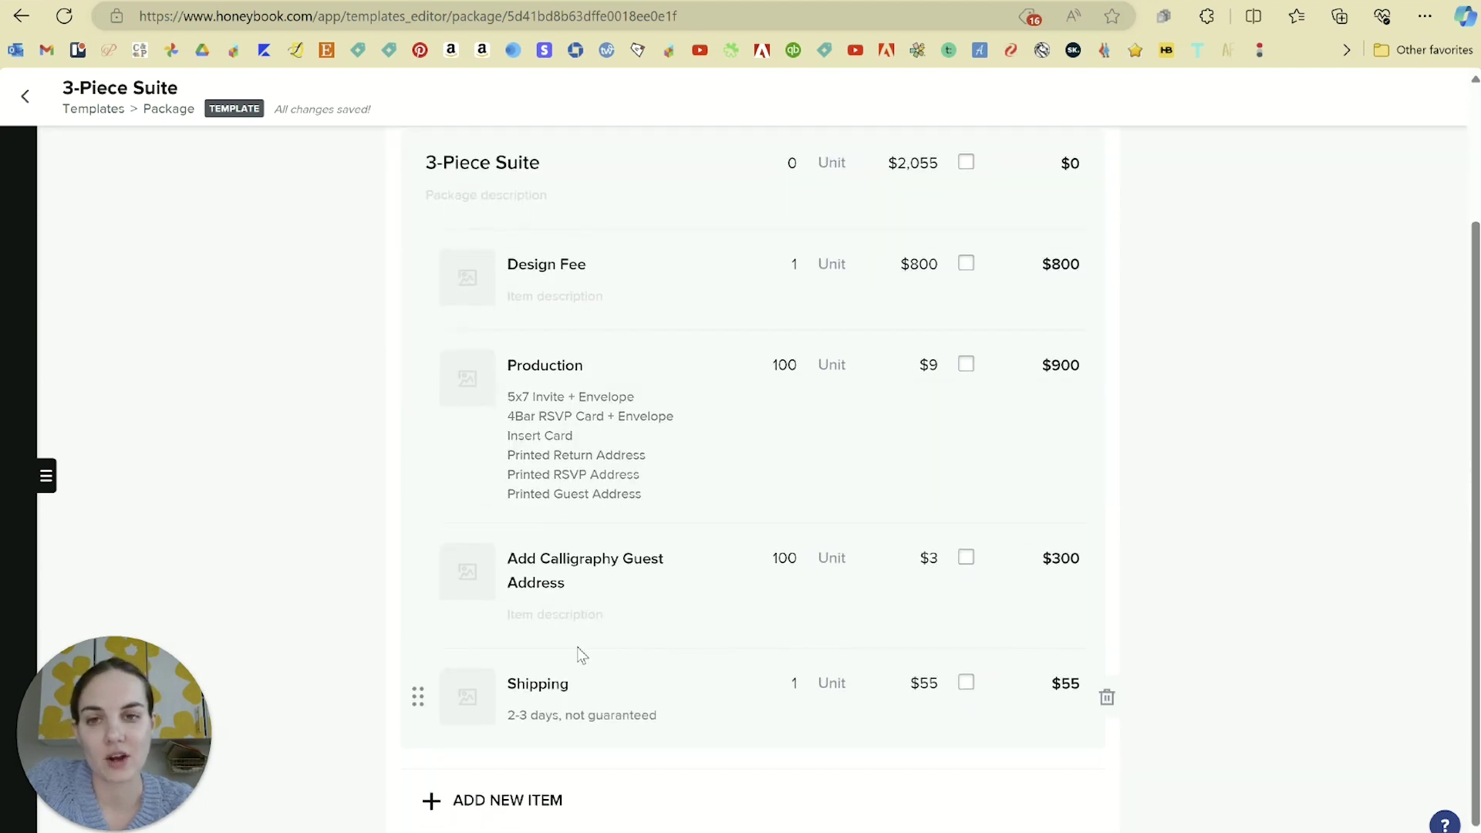
{"action": "scroll", "coordinate": [586, 633], "scroll_direction": "up", "scroll_amount": 2}
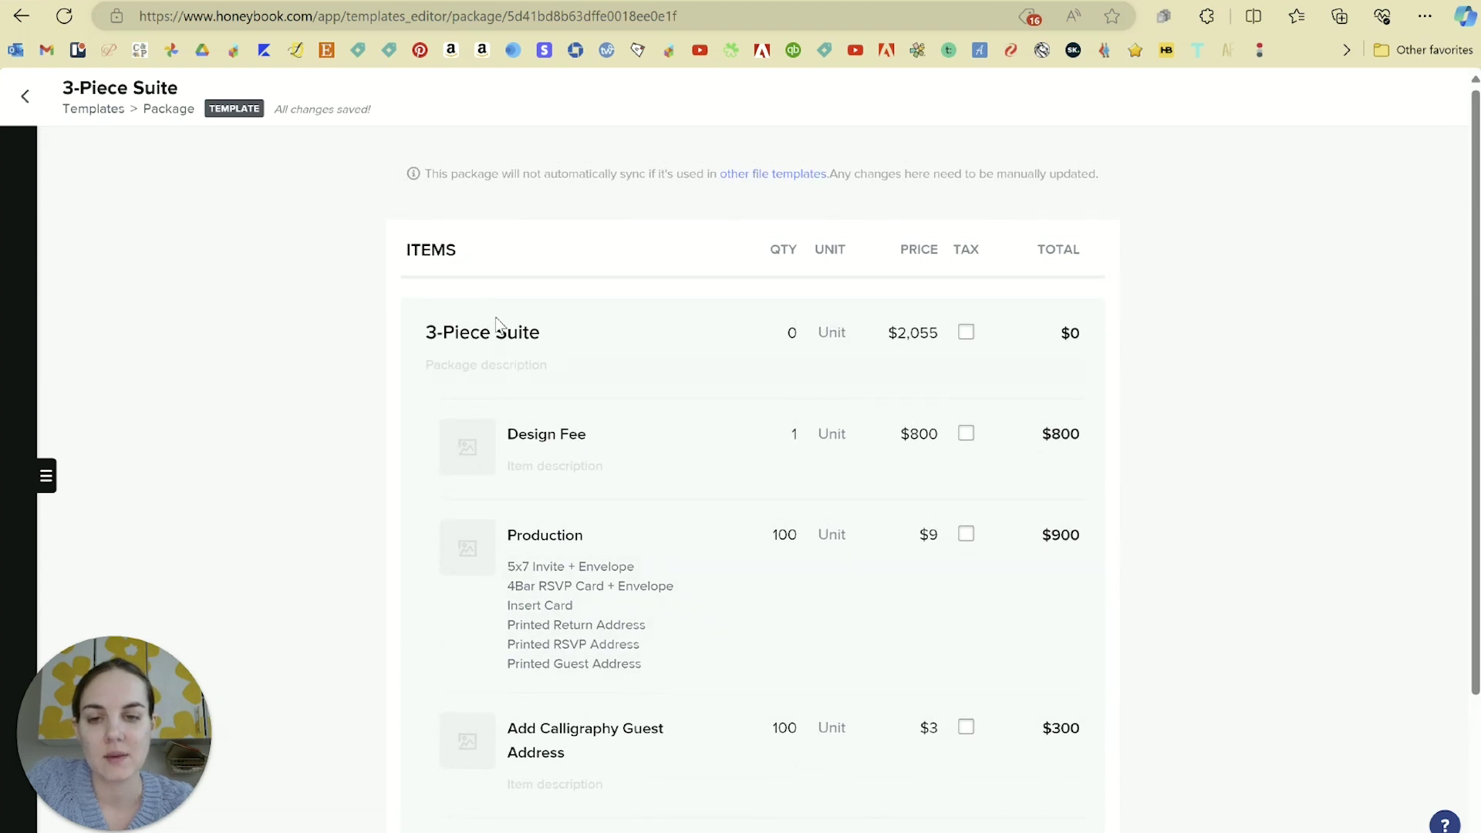
{"action": "scroll", "coordinate": [512, 330], "scroll_direction": "down", "scroll_amount": 2}
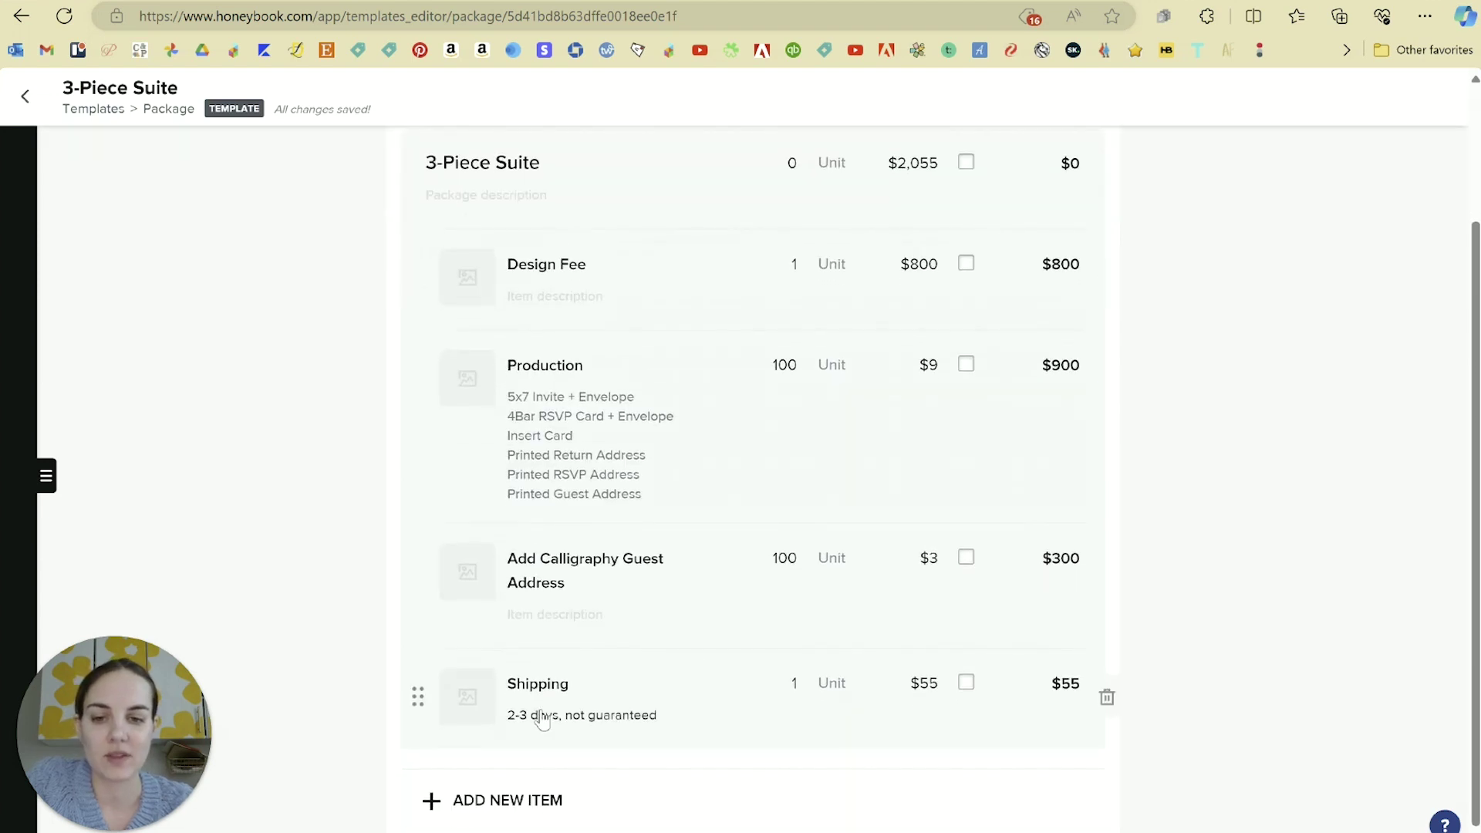
{"action": "scroll", "coordinate": [571, 649], "scroll_direction": "up", "scroll_amount": 2}
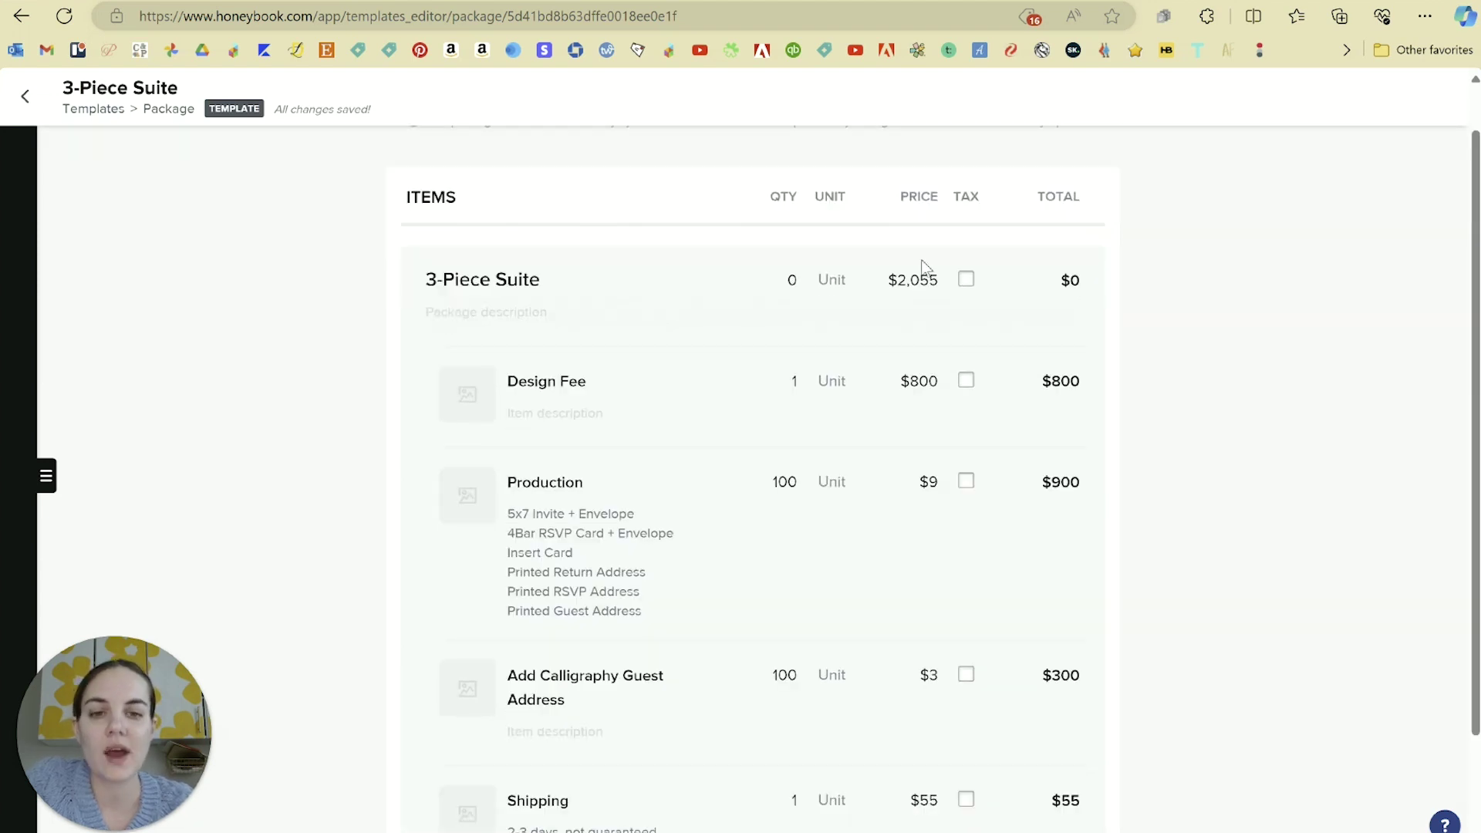
{"action": "left_click_drag", "start_coordinate": [940, 287], "coordinate": [897, 301]}
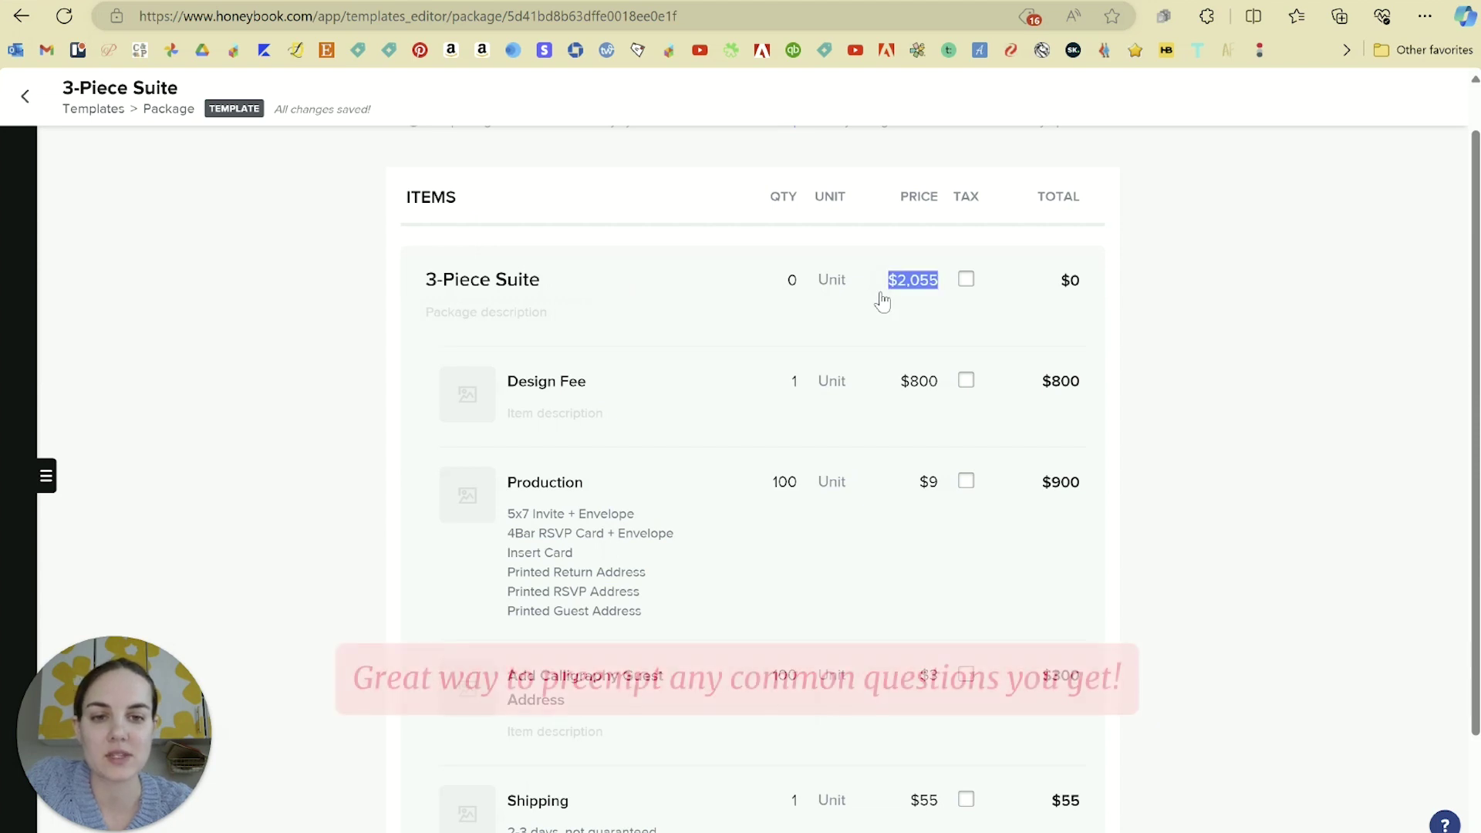
{"action": "left_click", "coordinate": [914, 312]}
{"action": "scroll", "coordinate": [914, 312], "scroll_direction": "down", "scroll_amount": 2}
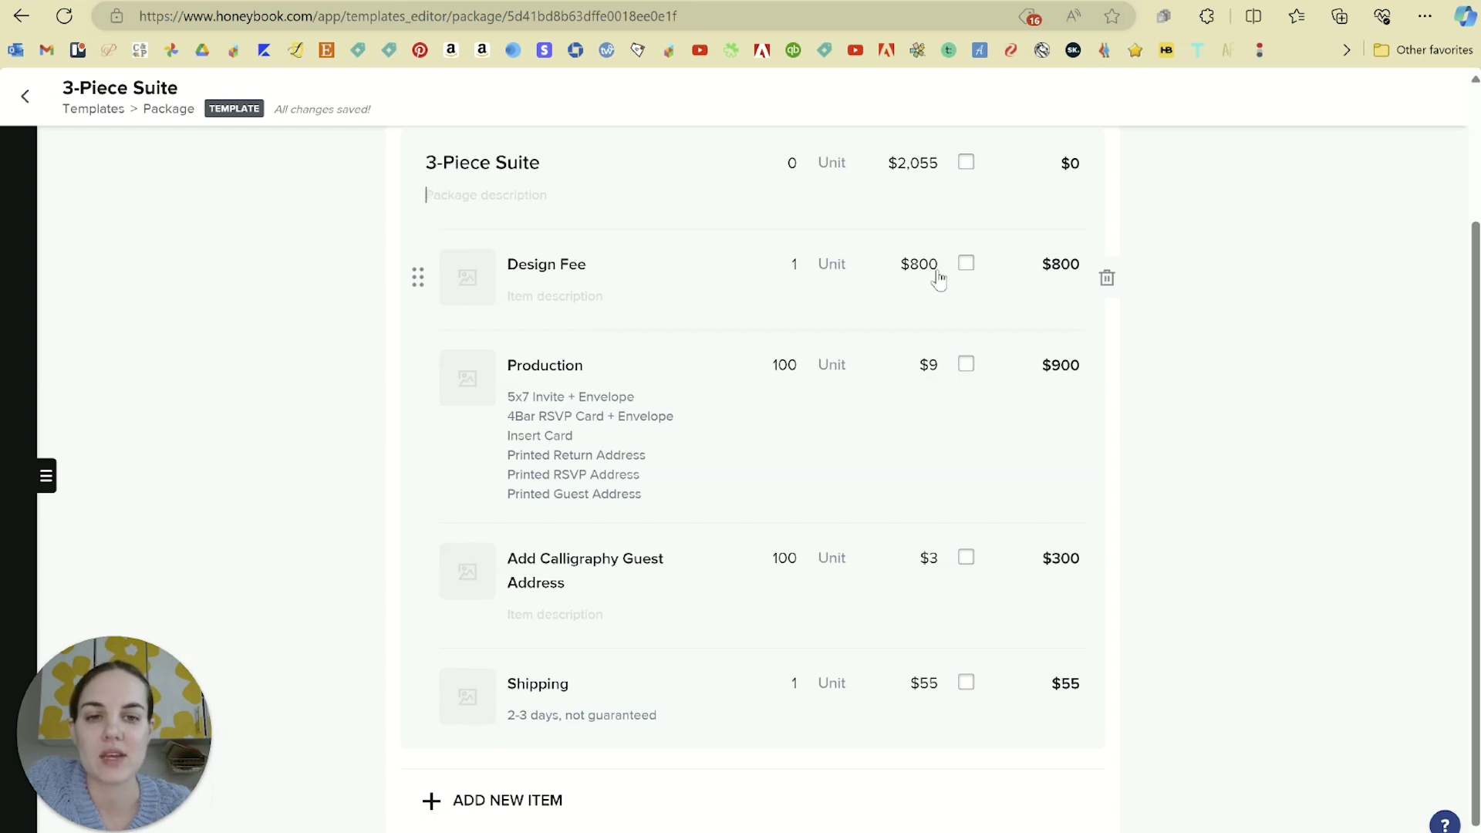
- Check the Design Fee and Production quantities and select the Production description text
{"action": "left_click", "coordinate": [793, 270]}
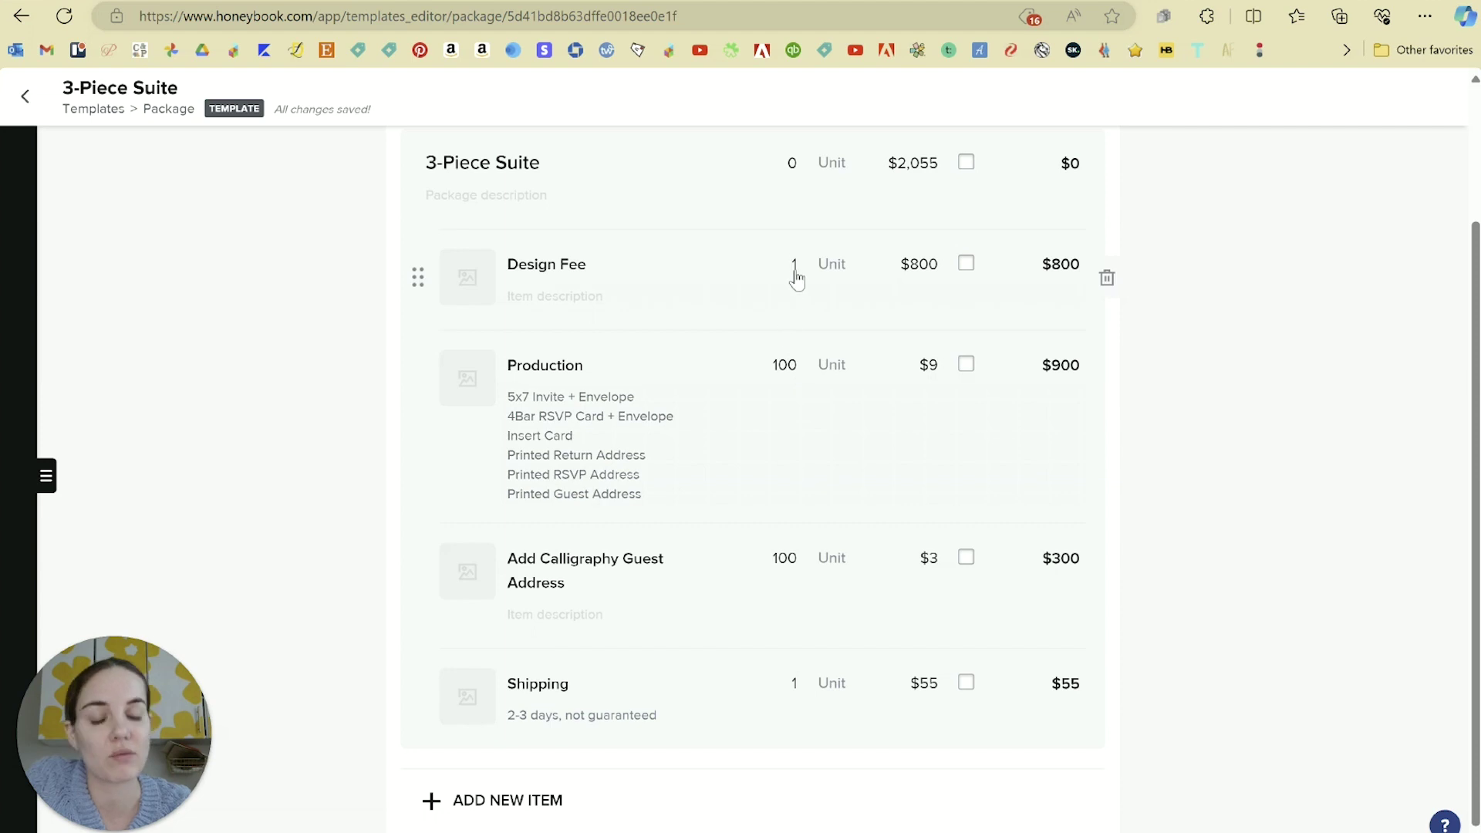
{"action": "left_click", "coordinate": [799, 370]}
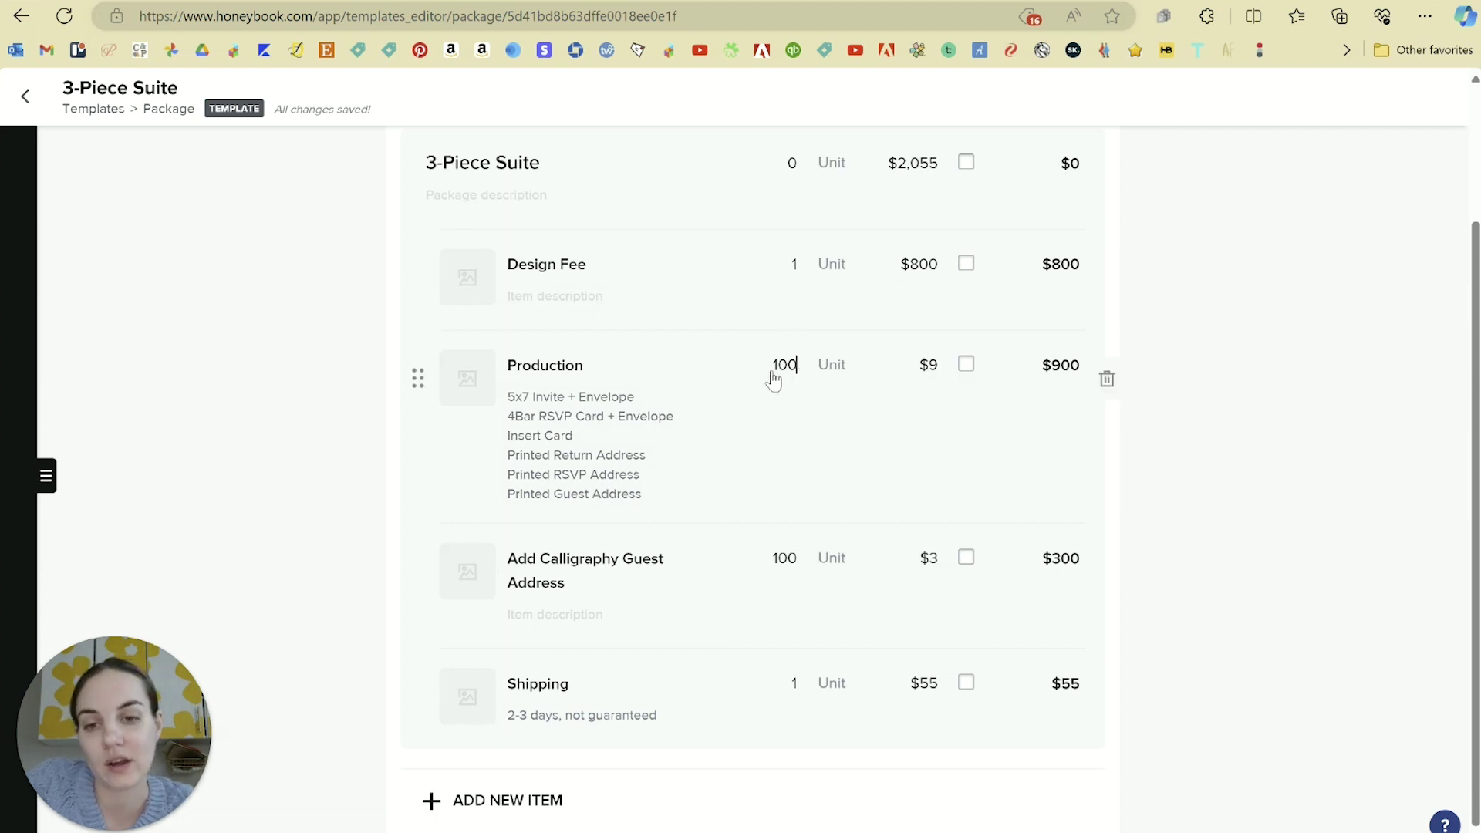
{"action": "left_click", "coordinate": [517, 397]}
{"action": "left_click_drag", "start_coordinate": [543, 400], "coordinate": [628, 494]}
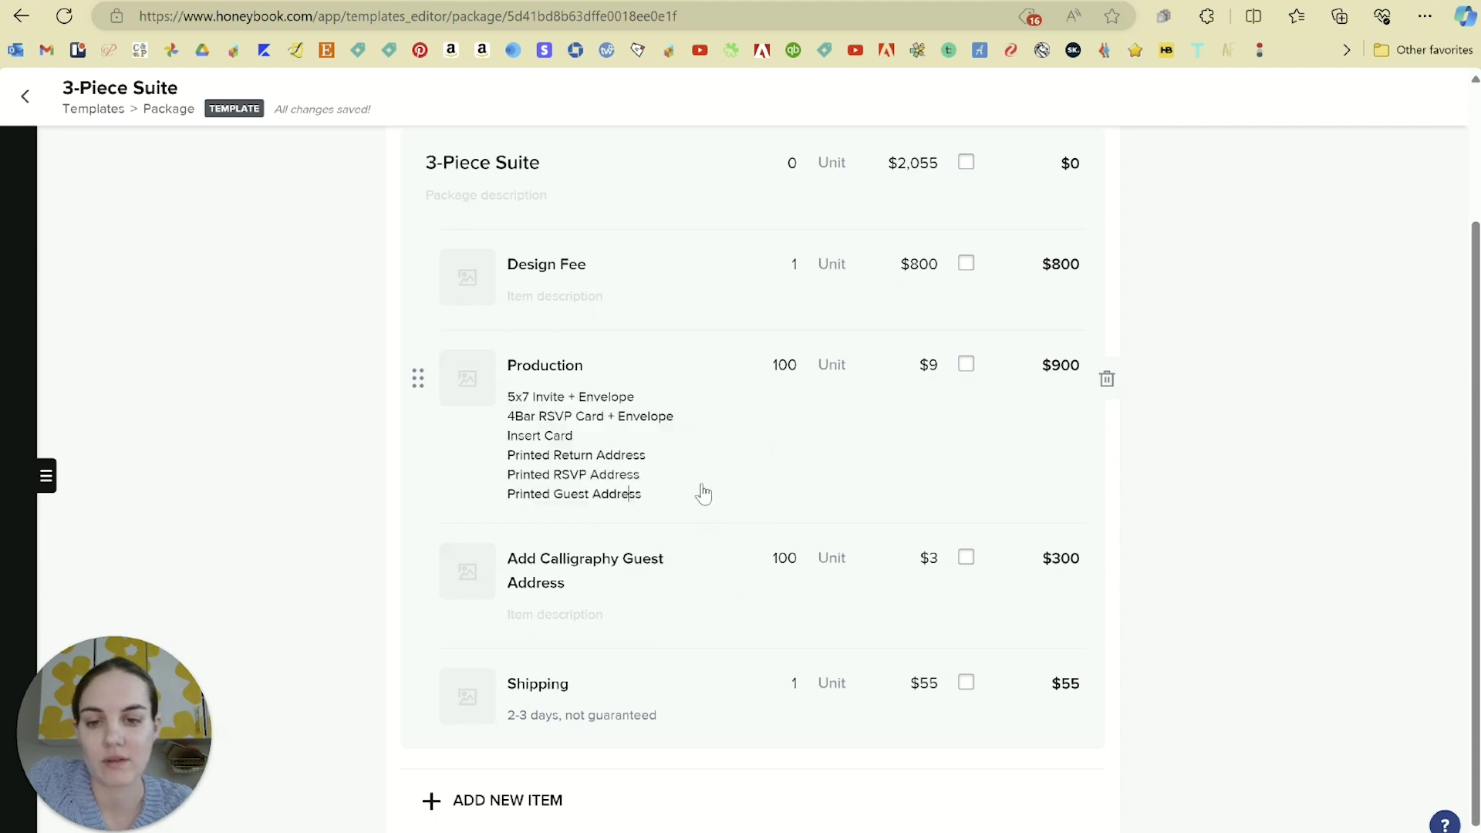
{"action": "scroll", "coordinate": [762, 461], "scroll_direction": "up", "scroll_amount": 2}
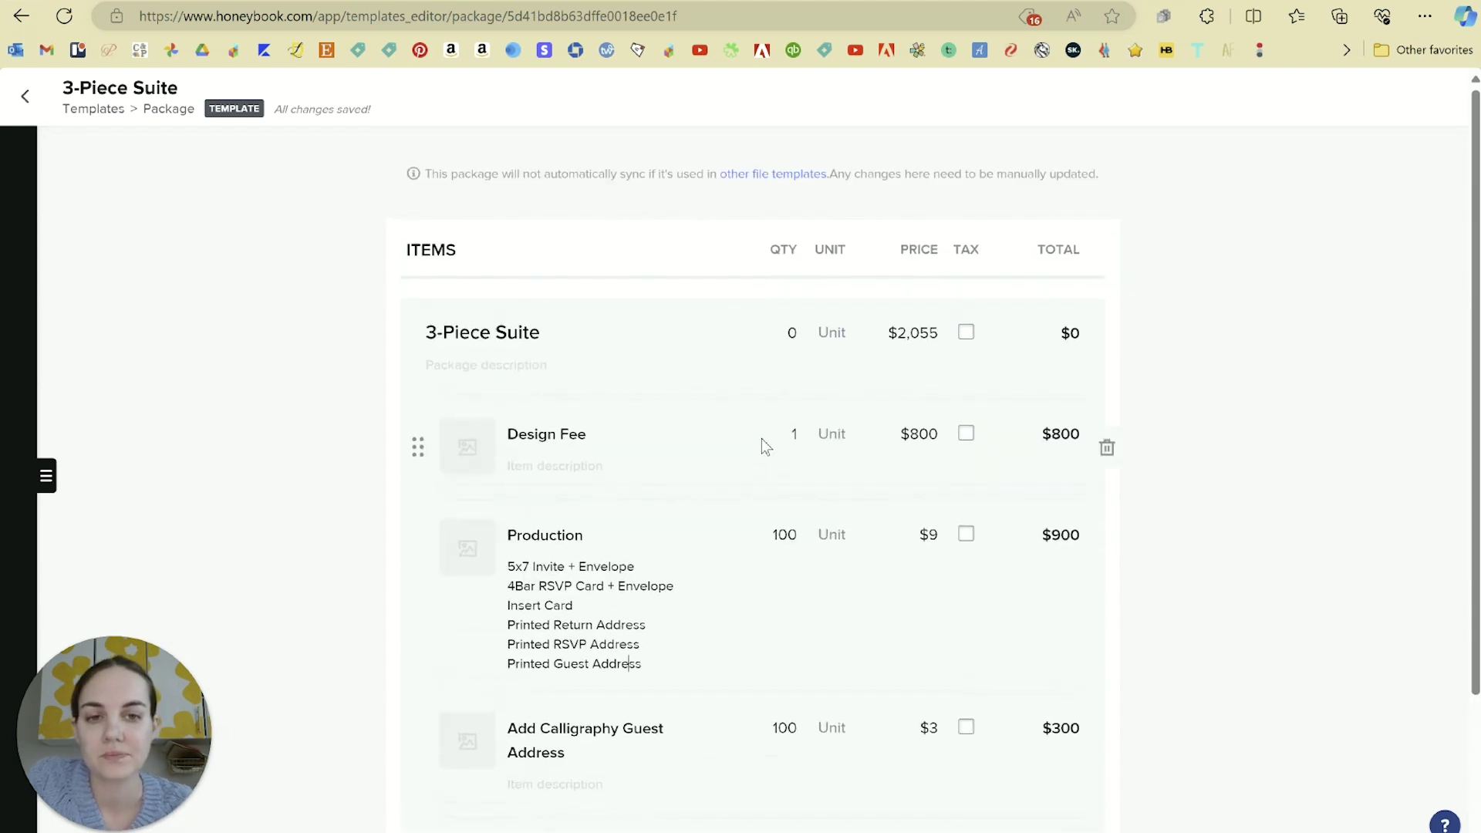
- Leave the whole package untaxed and mark only the Production item as taxable
{"action": "scroll", "coordinate": [761, 438], "scroll_direction": "down", "scroll_amount": 2}
{"action": "left_click", "coordinate": [964, 217]}
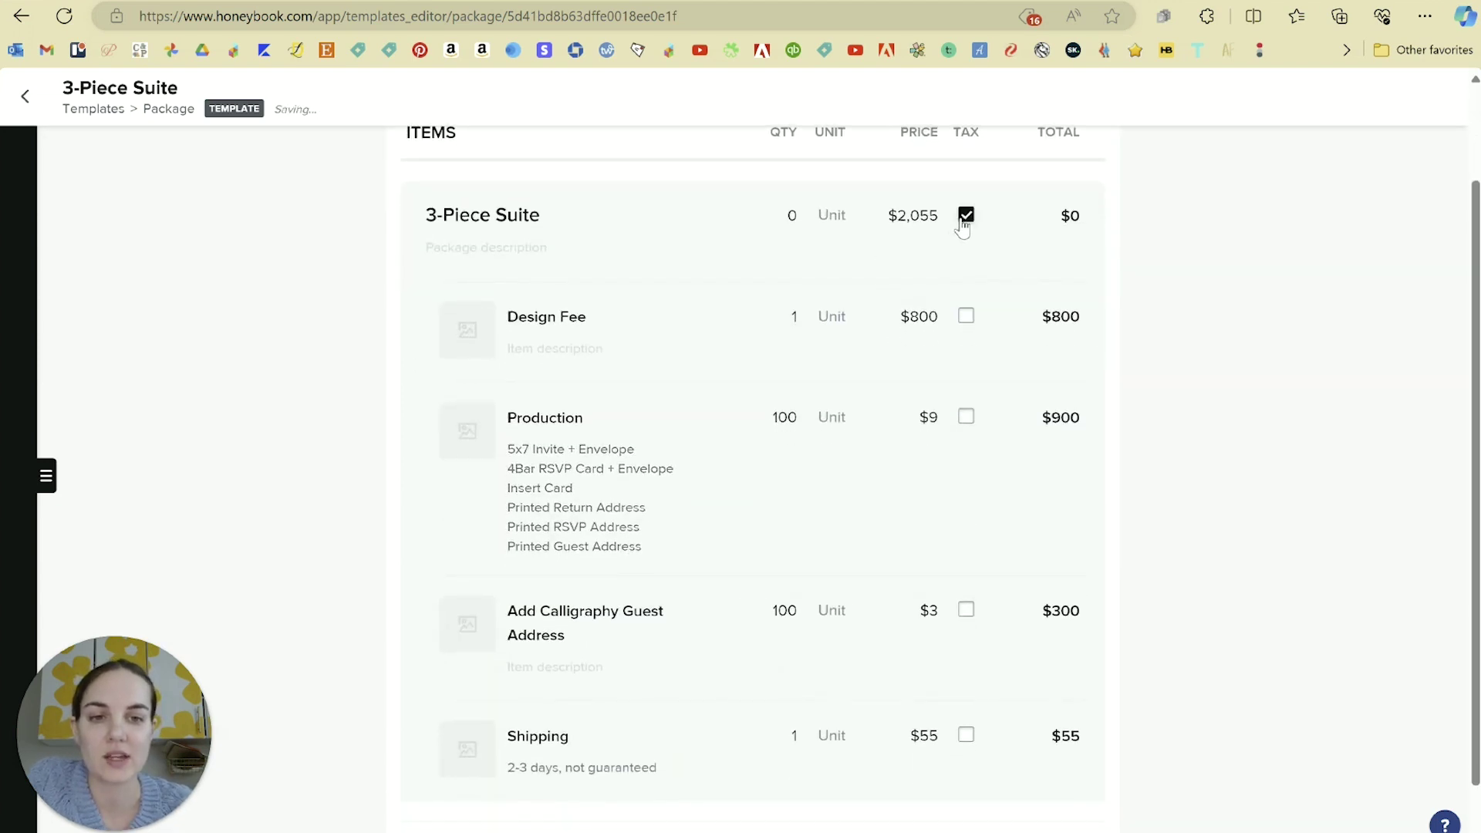
{"action": "left_click", "coordinate": [964, 217]}
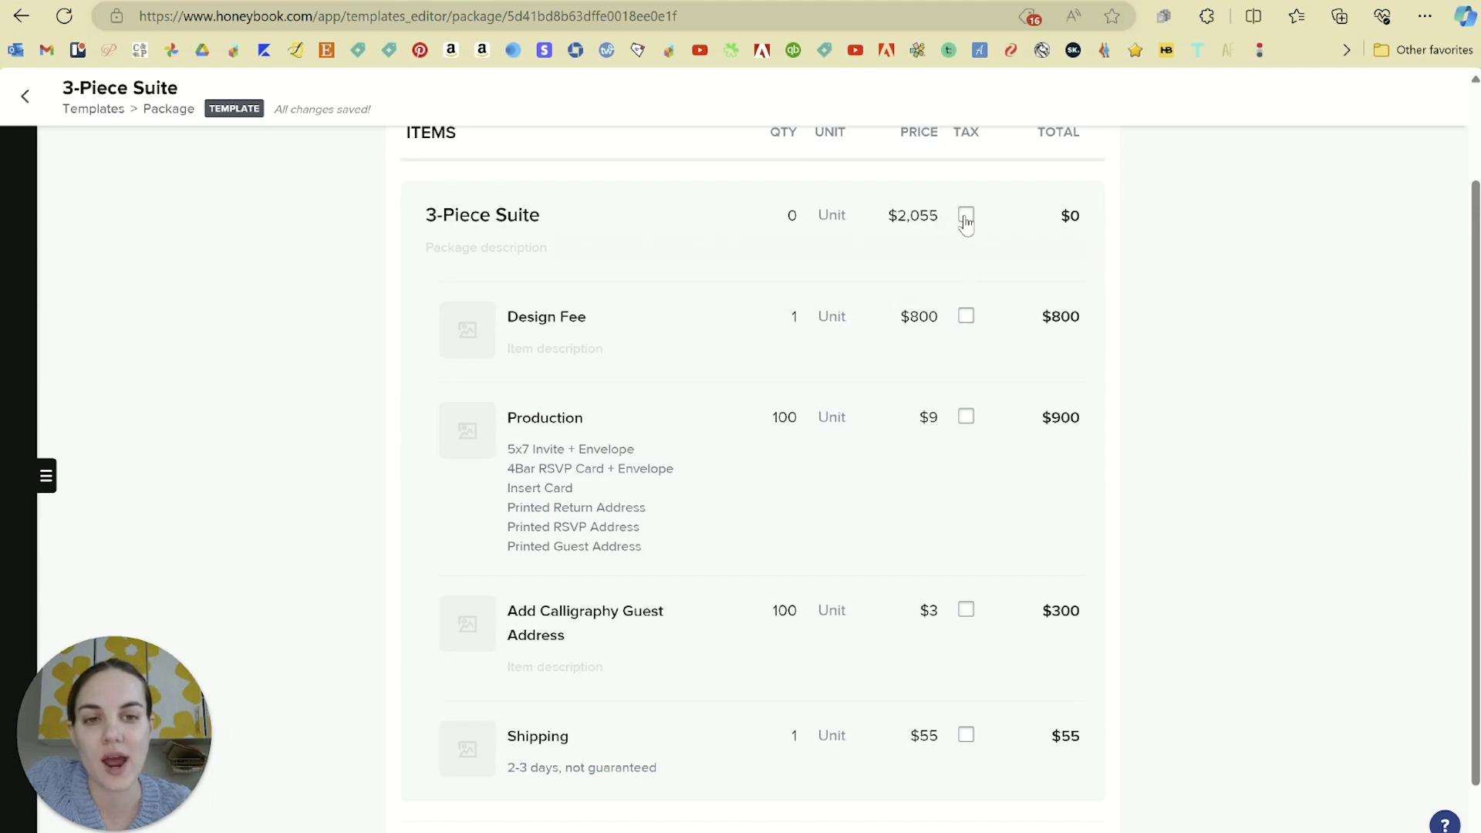
{"action": "left_click", "coordinate": [966, 219]}
{"action": "left_click", "coordinate": [965, 220]}
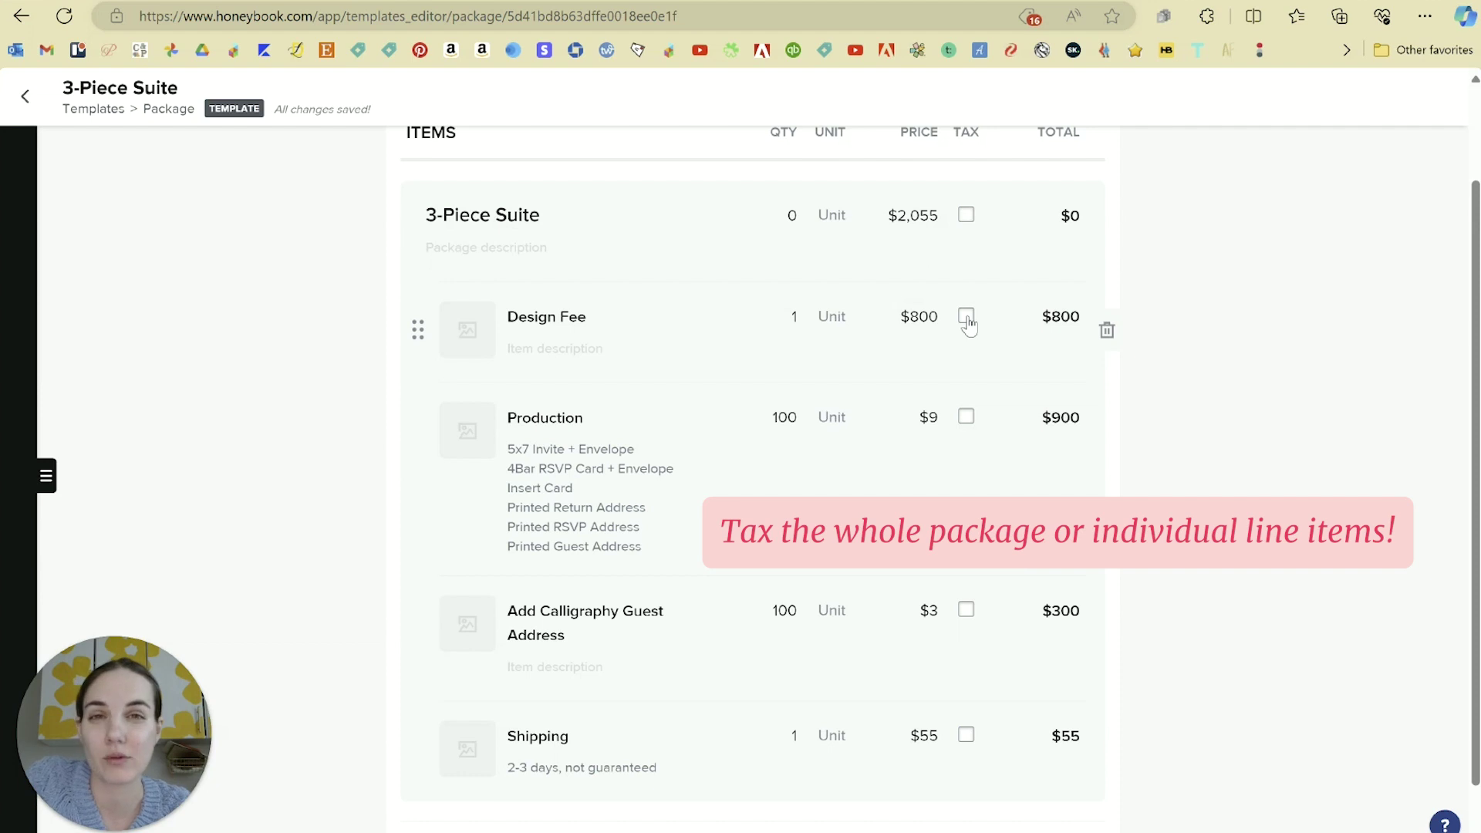
{"action": "left_click", "coordinate": [966, 419]}
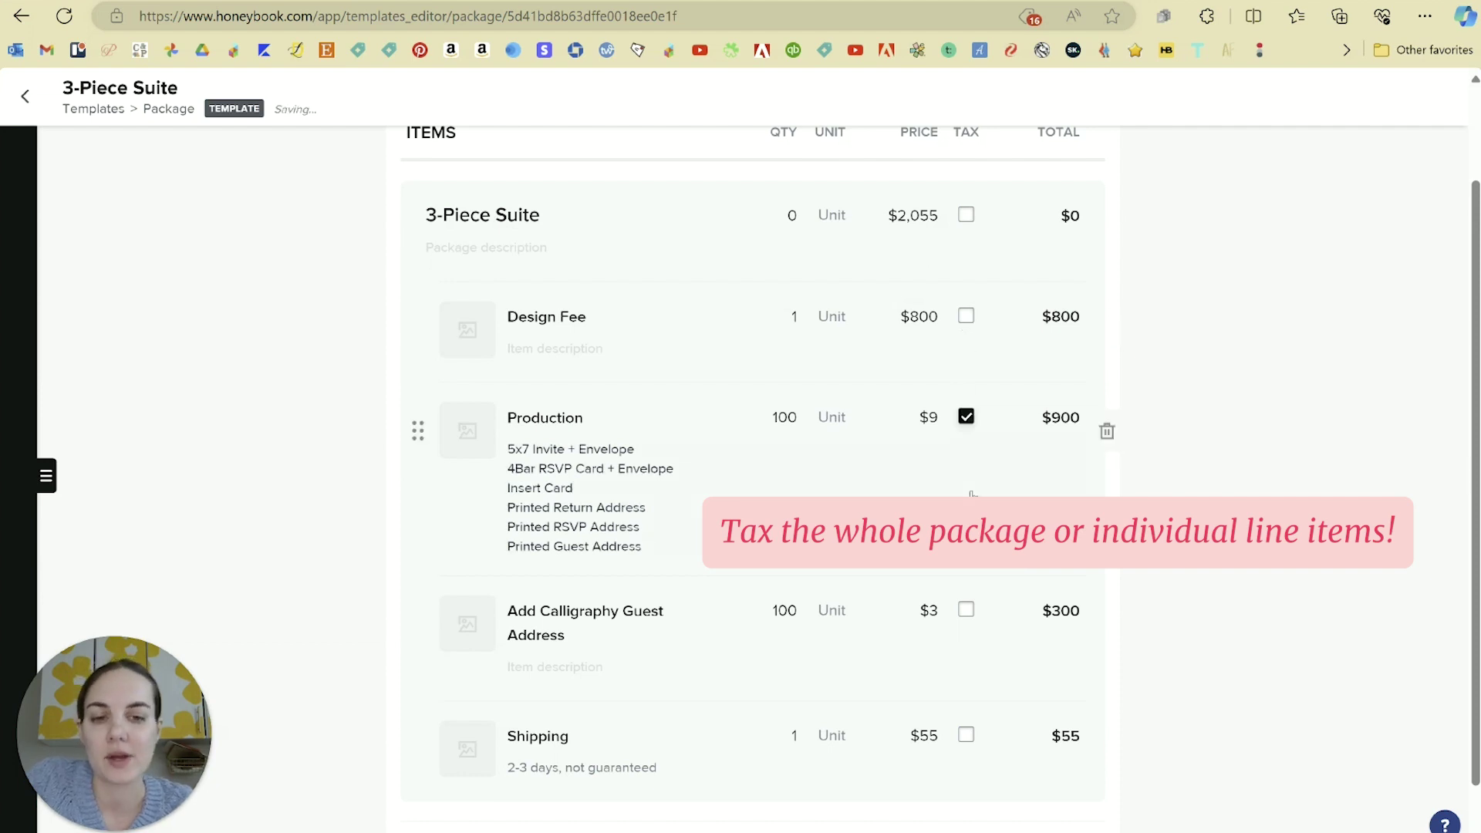
{"action": "scroll", "coordinate": [969, 628], "scroll_direction": "down", "scroll_amount": 1}
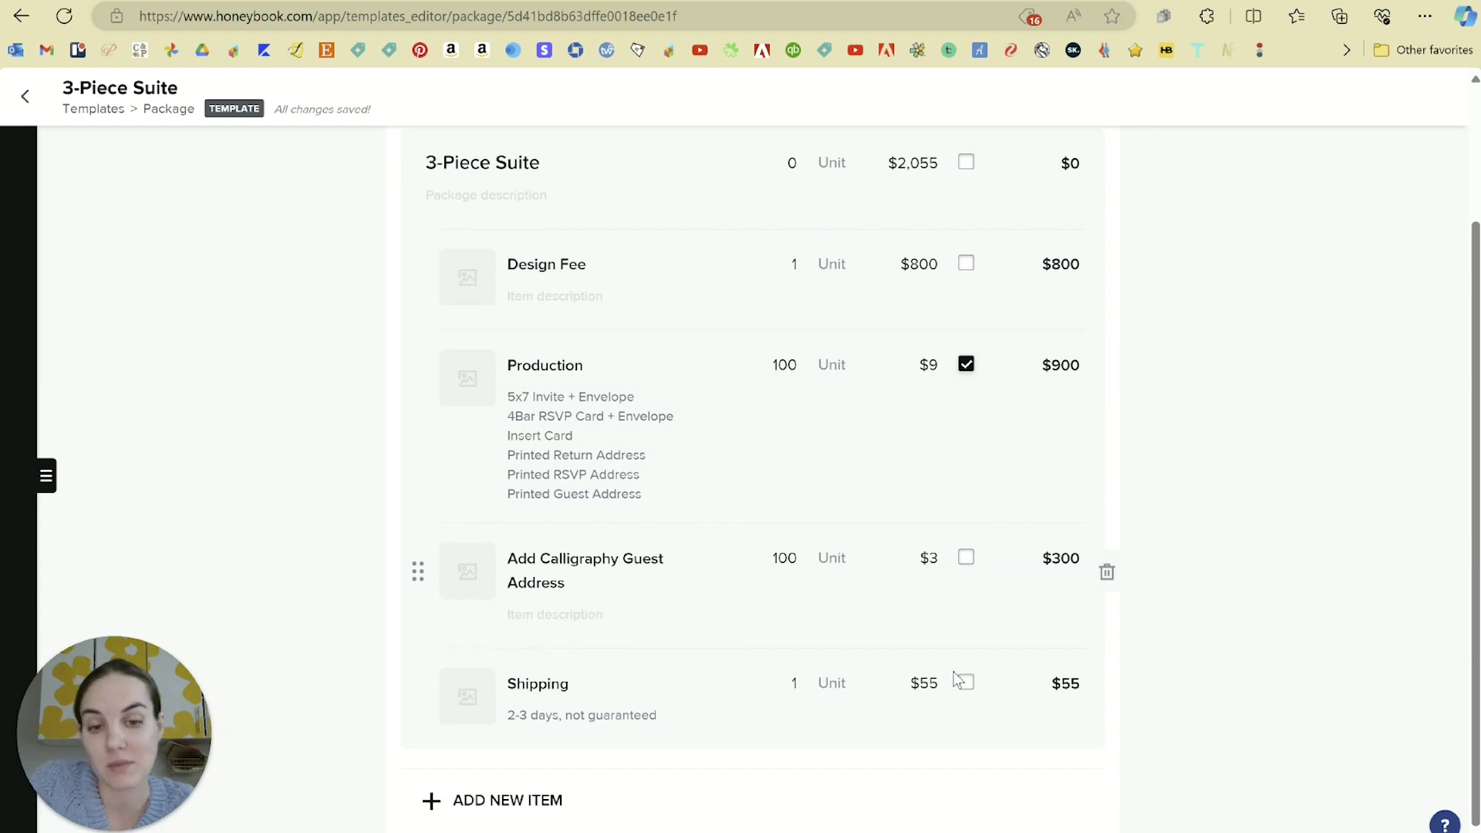
{"action": "scroll", "coordinate": [947, 456], "scroll_direction": "up", "scroll_amount": 2}
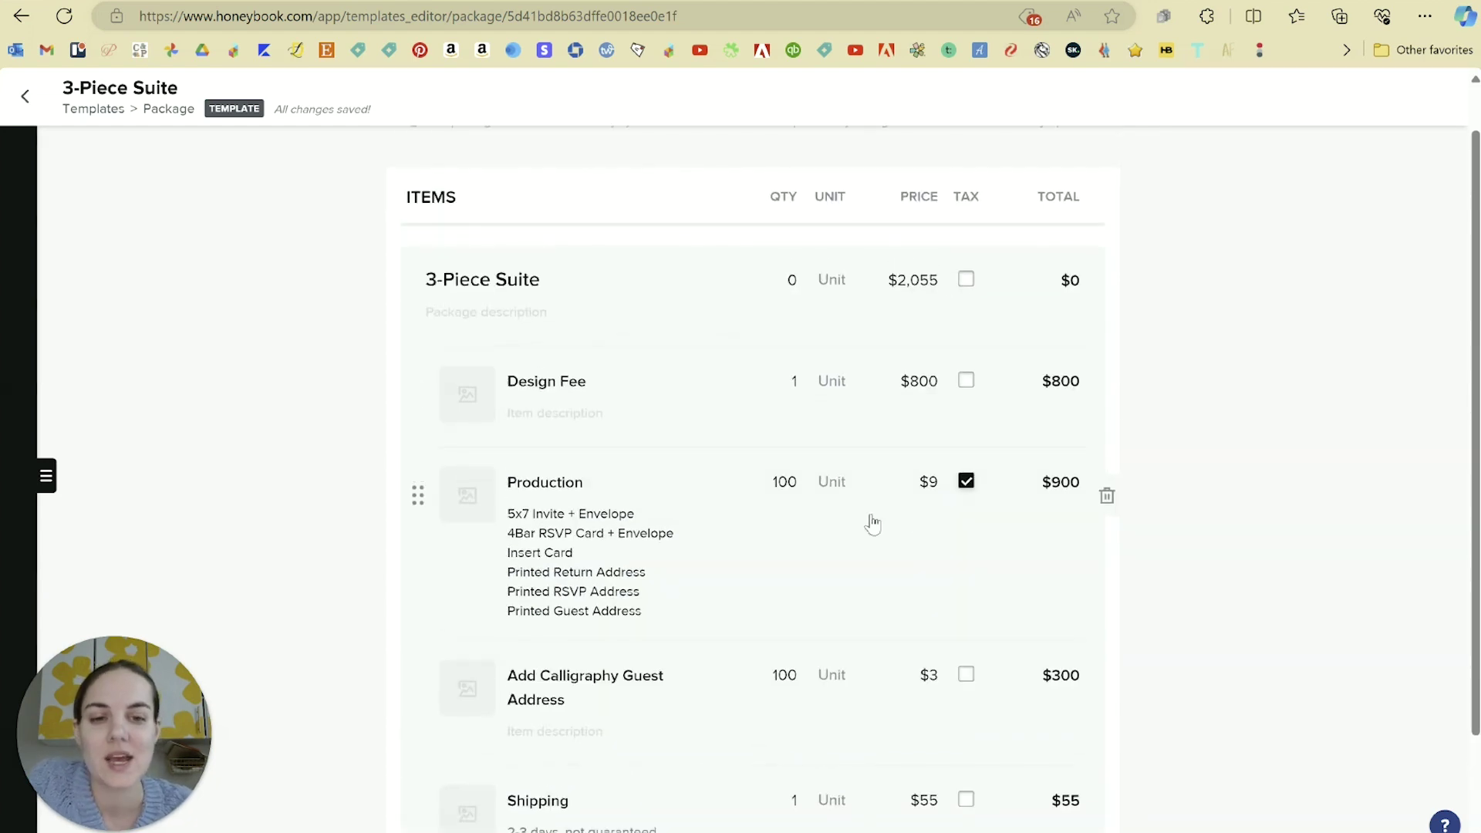
{"action": "scroll", "coordinate": [663, 485], "scroll_direction": "down", "scroll_amount": 2}
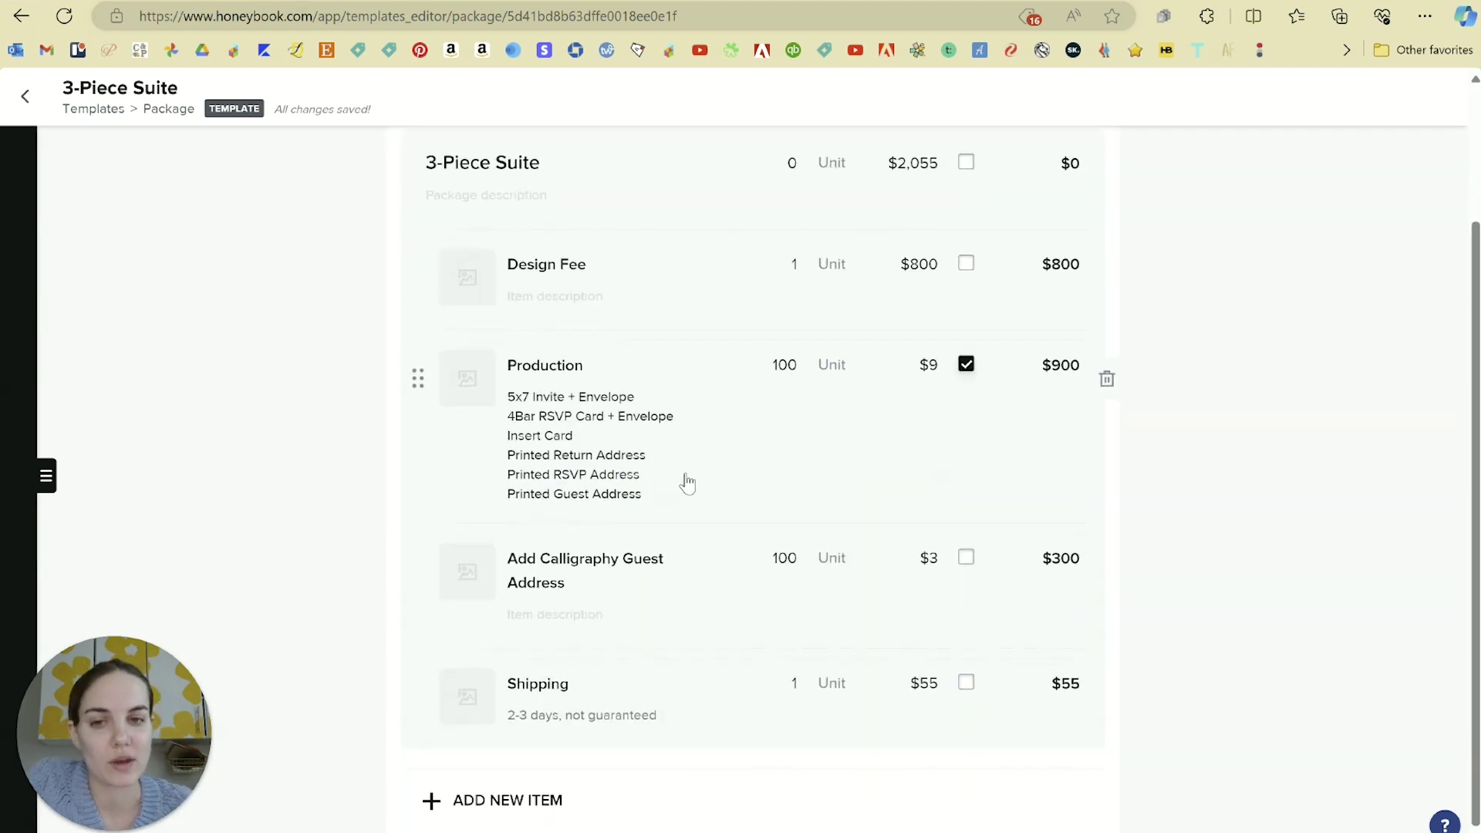
{"action": "left_click", "coordinate": [473, 294]}
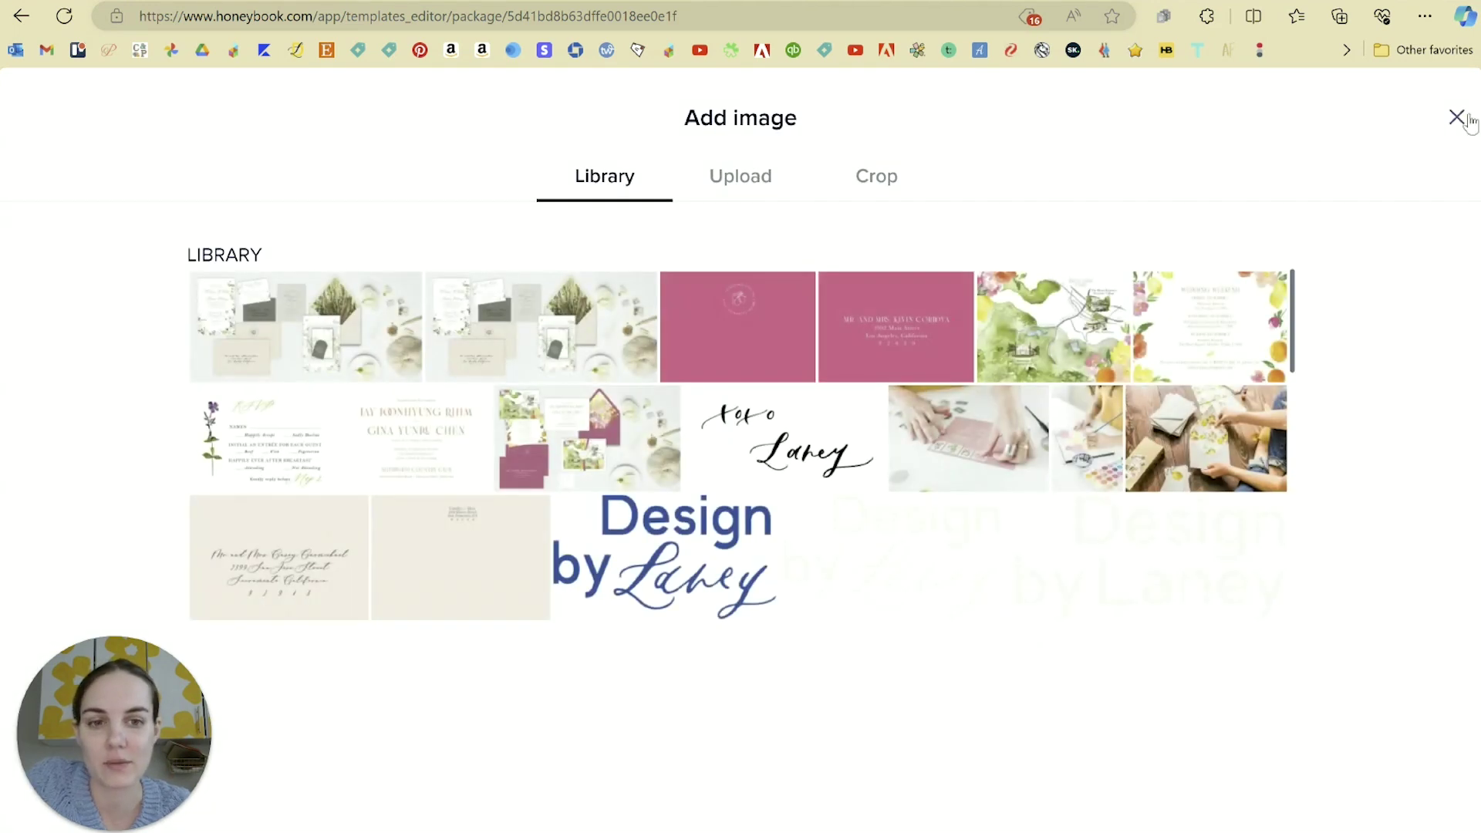
- Save a painting photo for Design Fee and a stationery suite photo for Production
{"action": "left_click", "coordinate": [1070, 467]}
{"action": "left_click", "coordinate": [820, 658]}
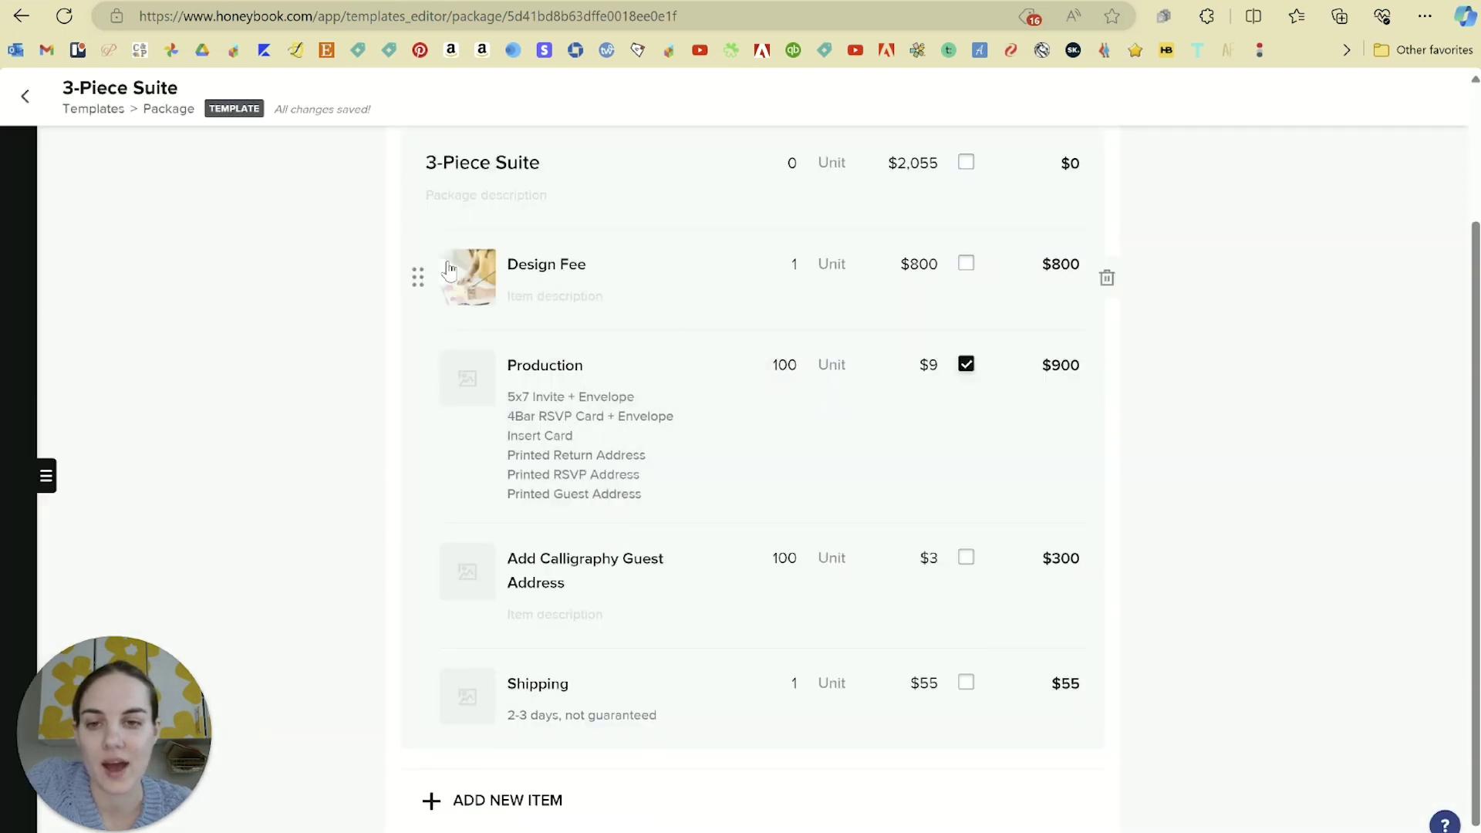
{"action": "left_click", "coordinate": [469, 378]}
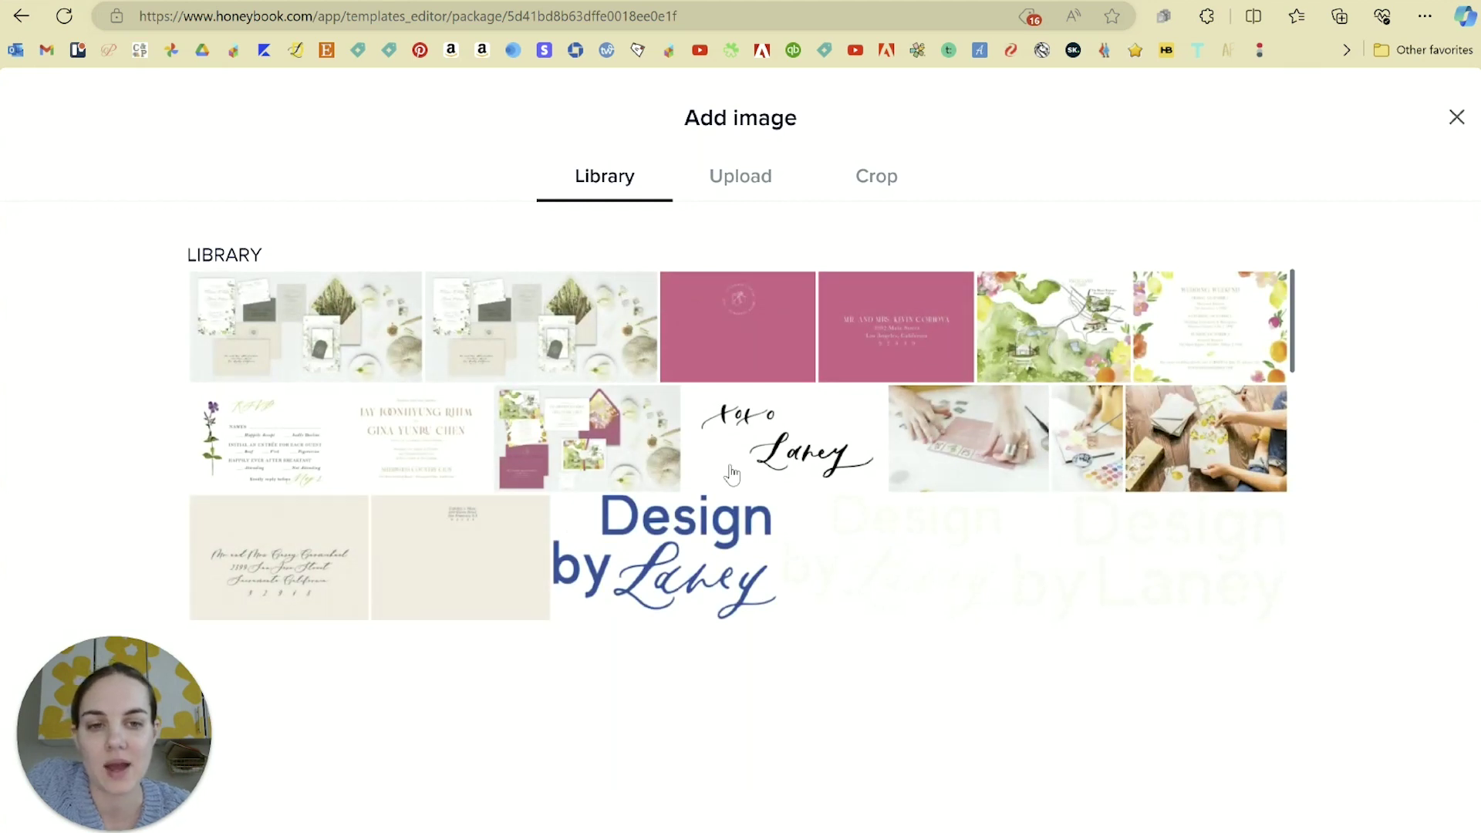
{"action": "left_click", "coordinate": [574, 440]}
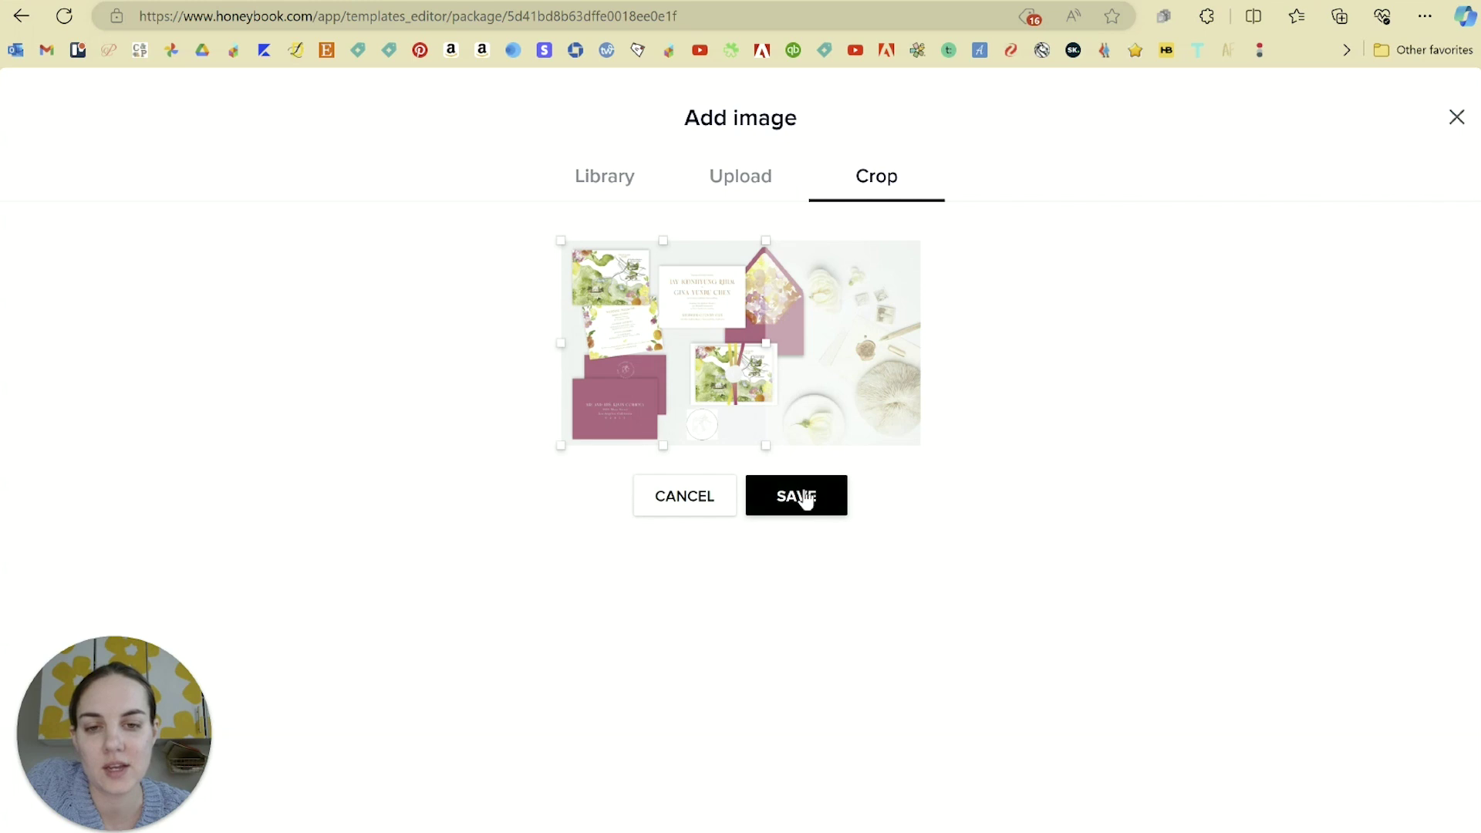
{"action": "left_click", "coordinate": [801, 498]}
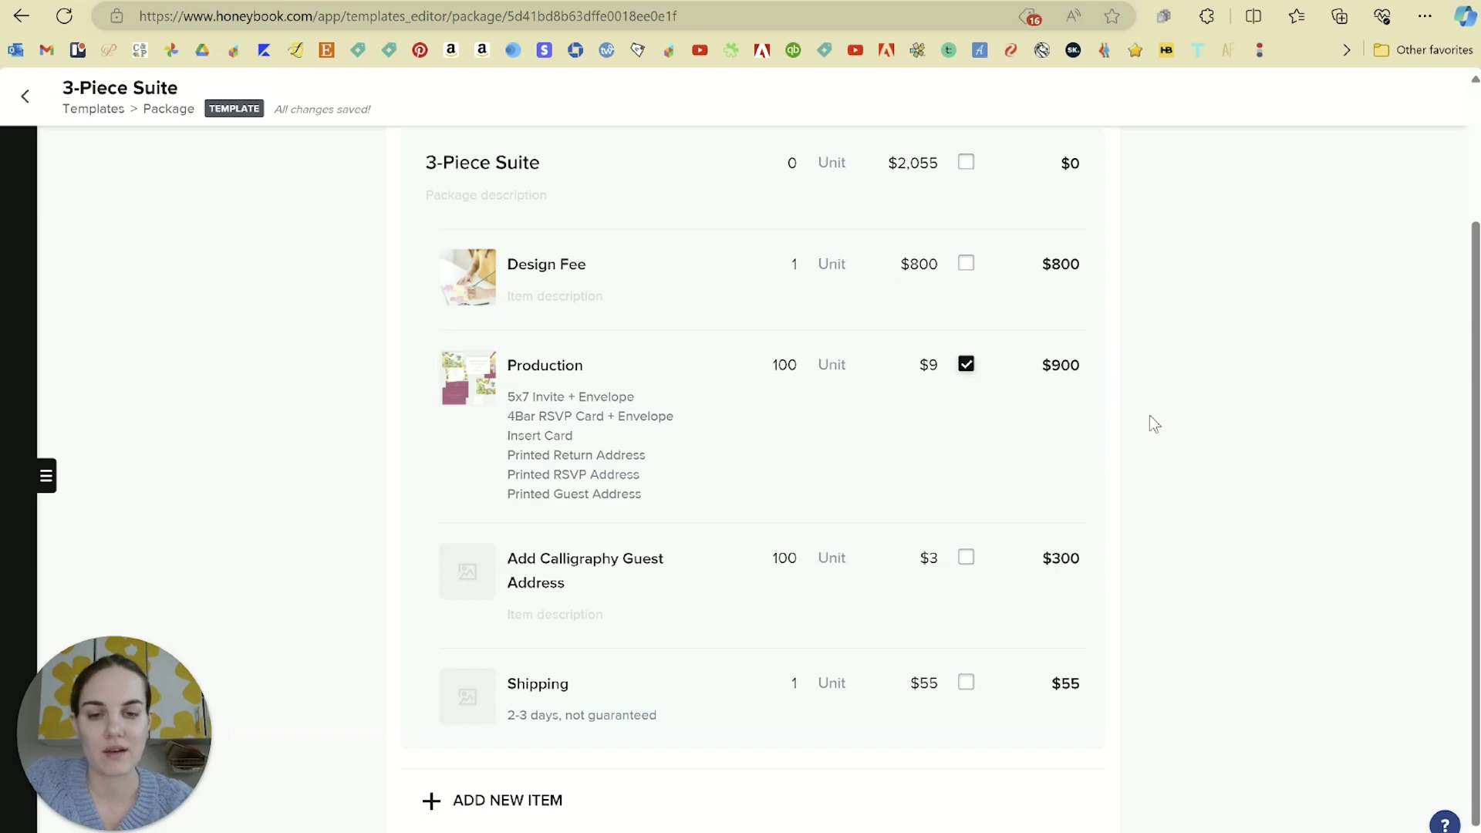
- Check the Calligraphy Guest Address quantity and unit options without changing them
{"action": "left_click", "coordinate": [786, 567]}
{"action": "left_click", "coordinate": [816, 562]}
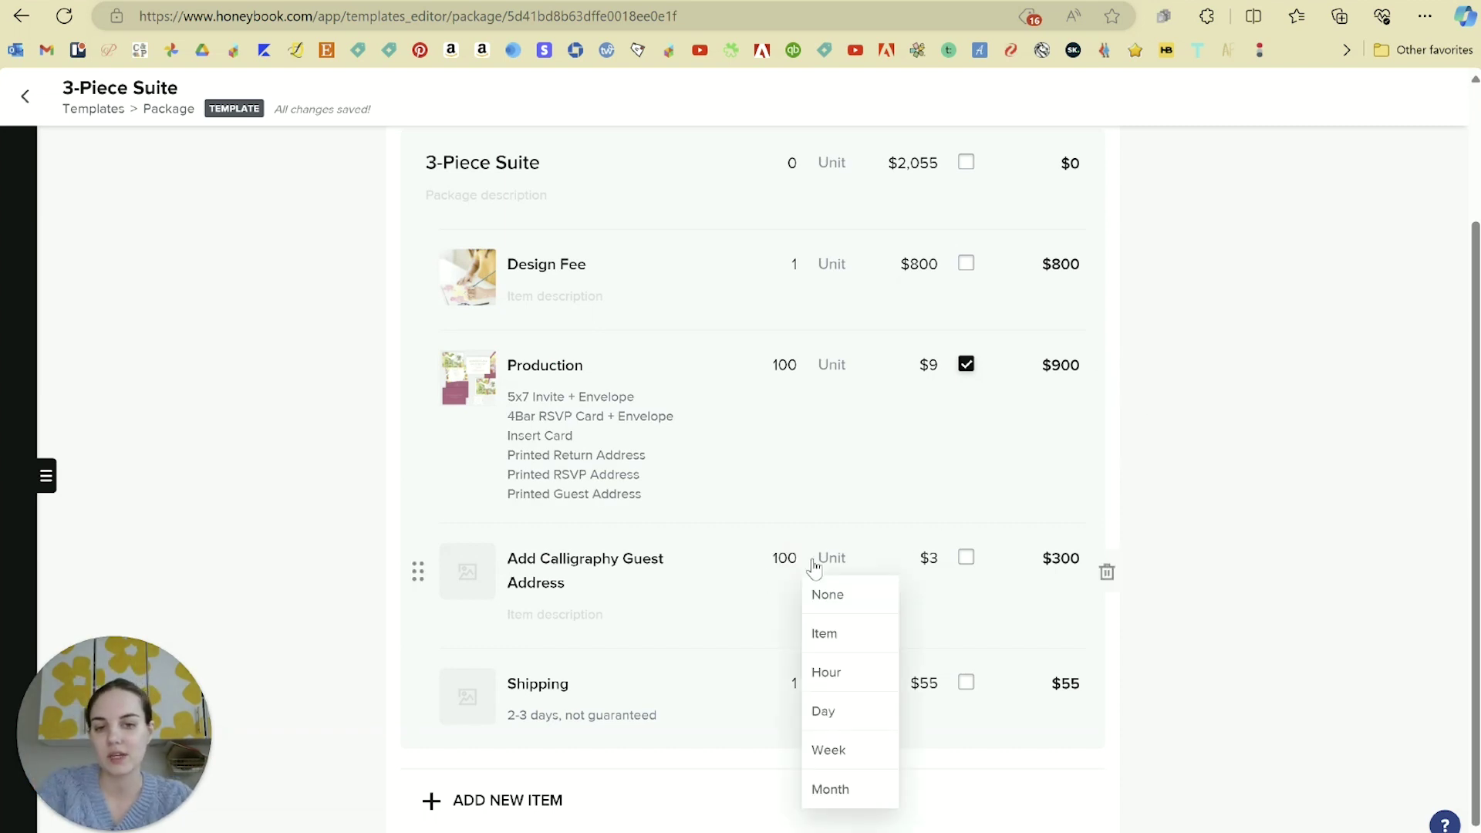
{"action": "left_click", "coordinate": [1057, 563]}
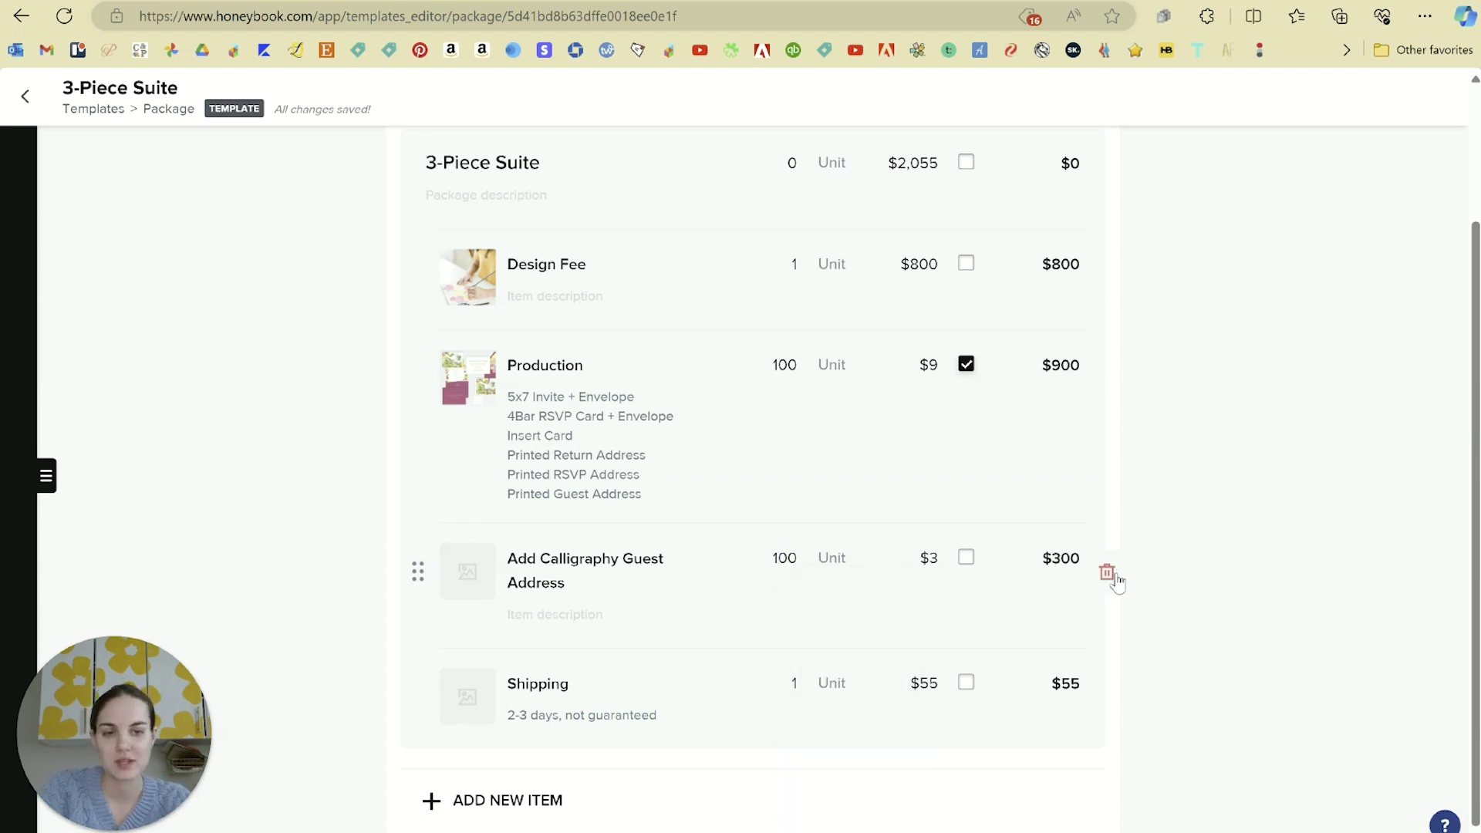
- Add a new Envelope Liners item with quantity 100 at $2 each
{"action": "left_click", "coordinate": [475, 800]}
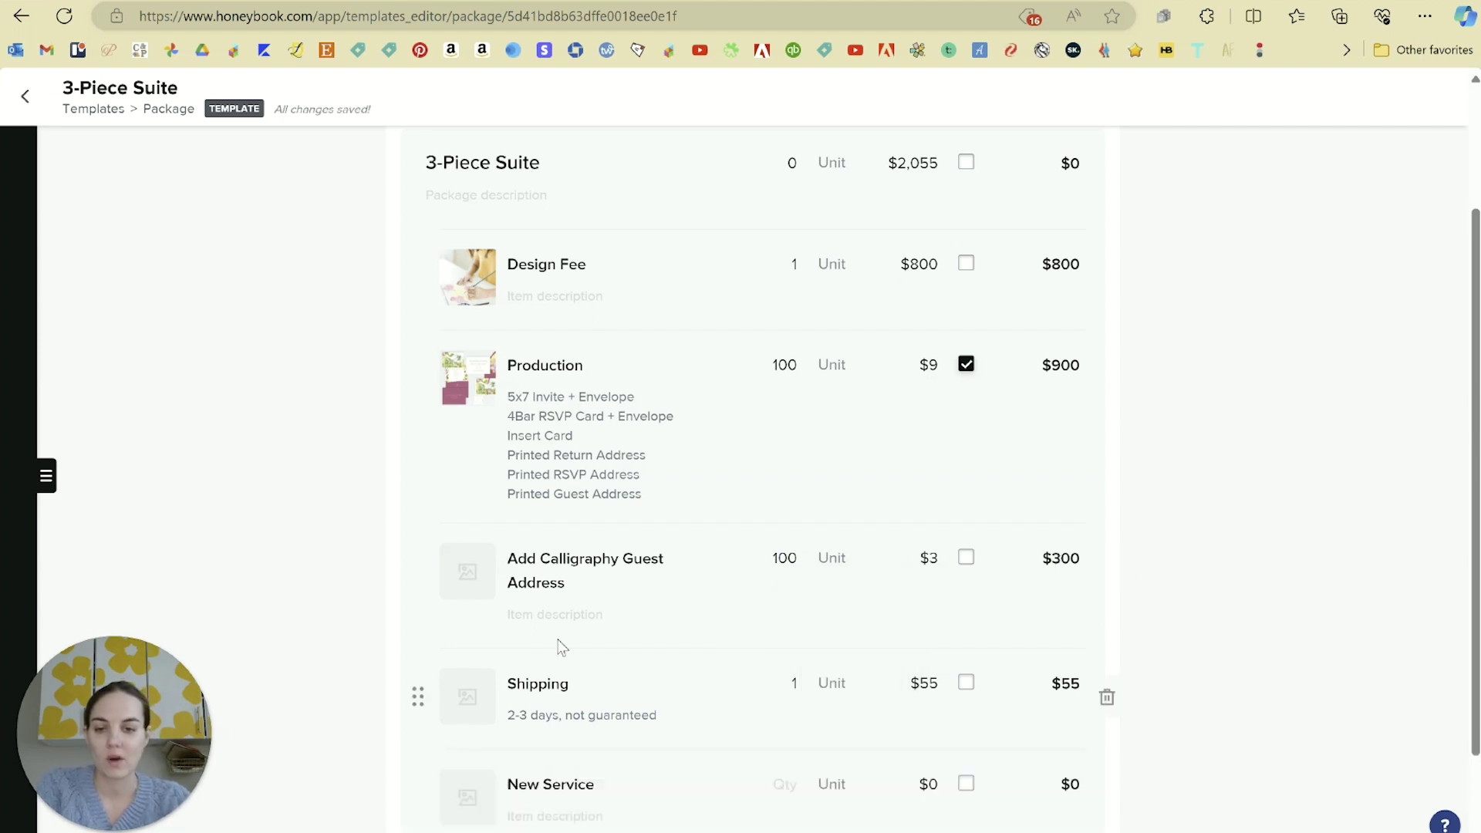
{"action": "scroll", "coordinate": [555, 648], "scroll_direction": "down", "scroll_amount": 1}
{"action": "left_click", "coordinate": [567, 694]}
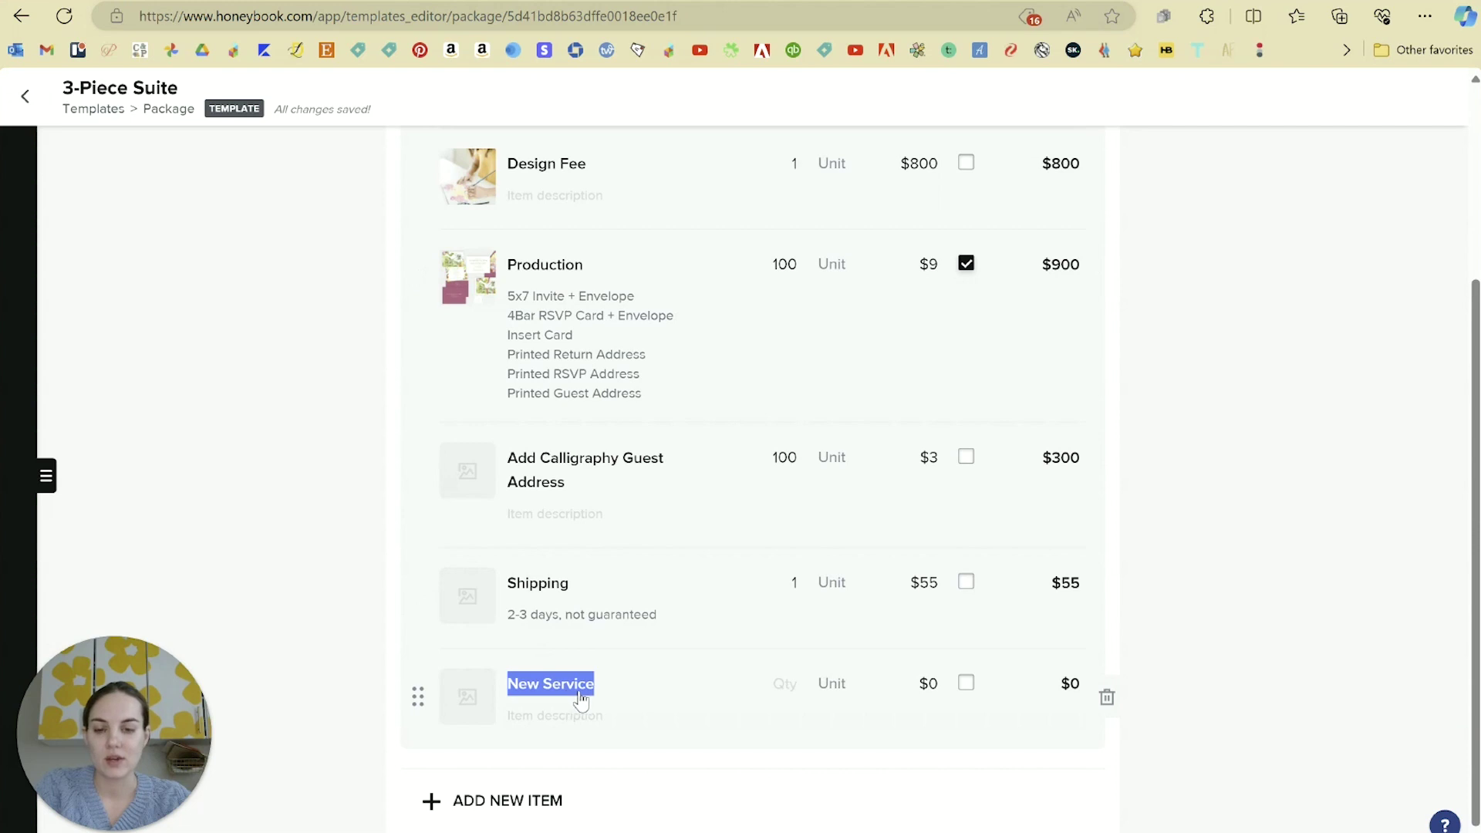
{"action": "type", "text": "Envel"}
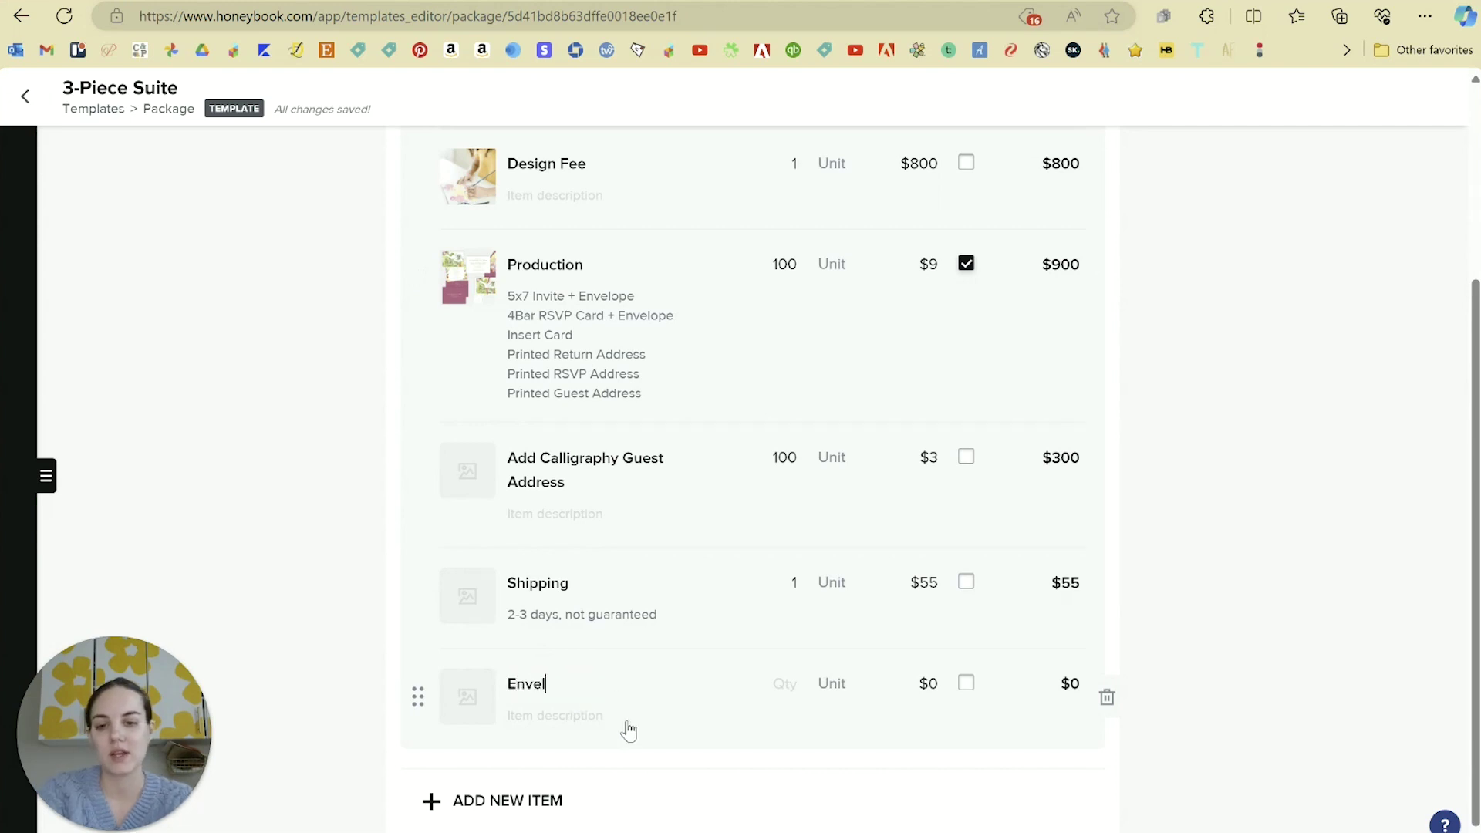
{"action": "type", "text": "ope Liners"}
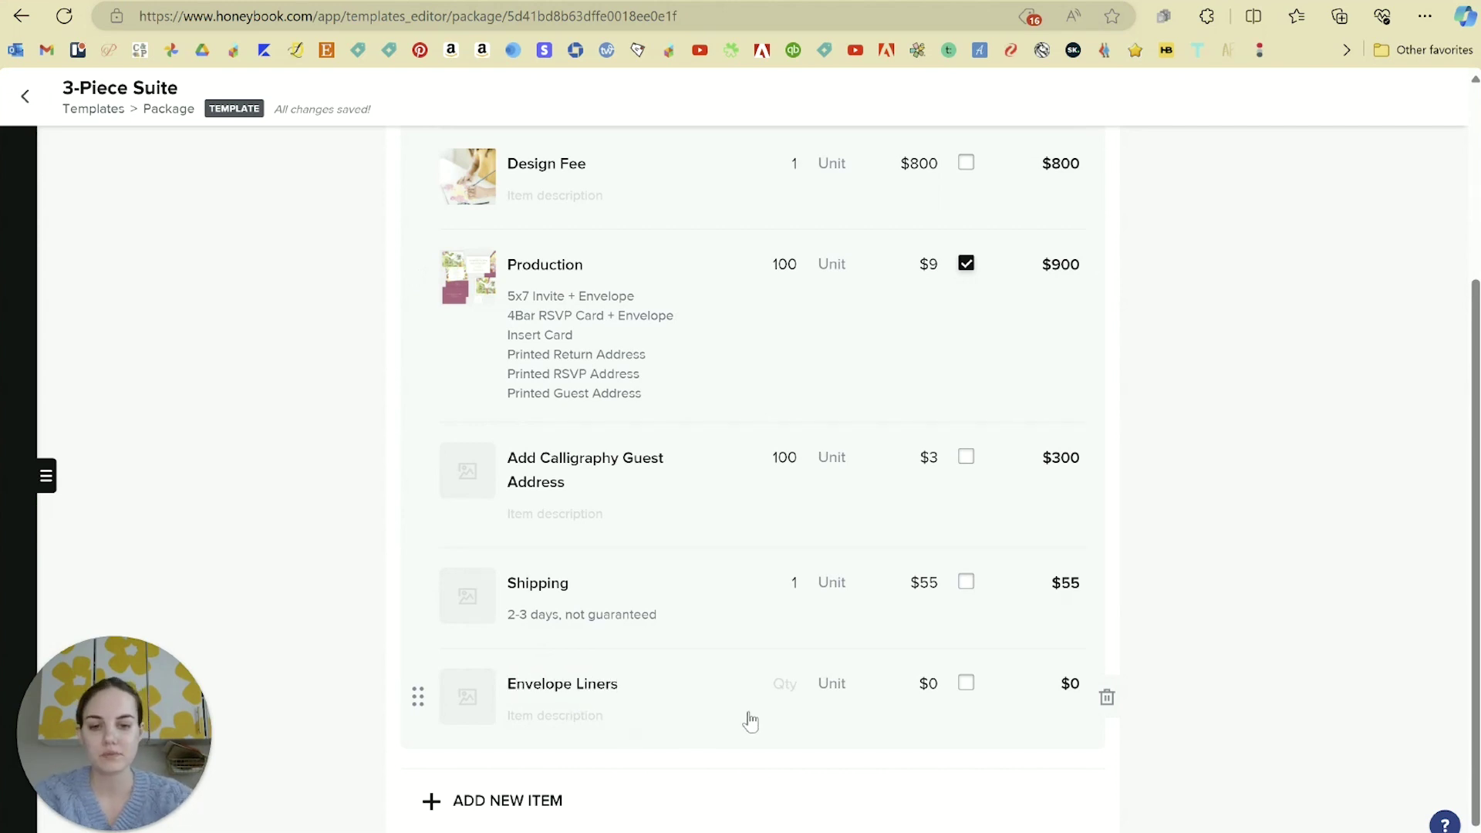
{"action": "left_click", "coordinate": [798, 691]}
{"action": "type", "text": "100"}
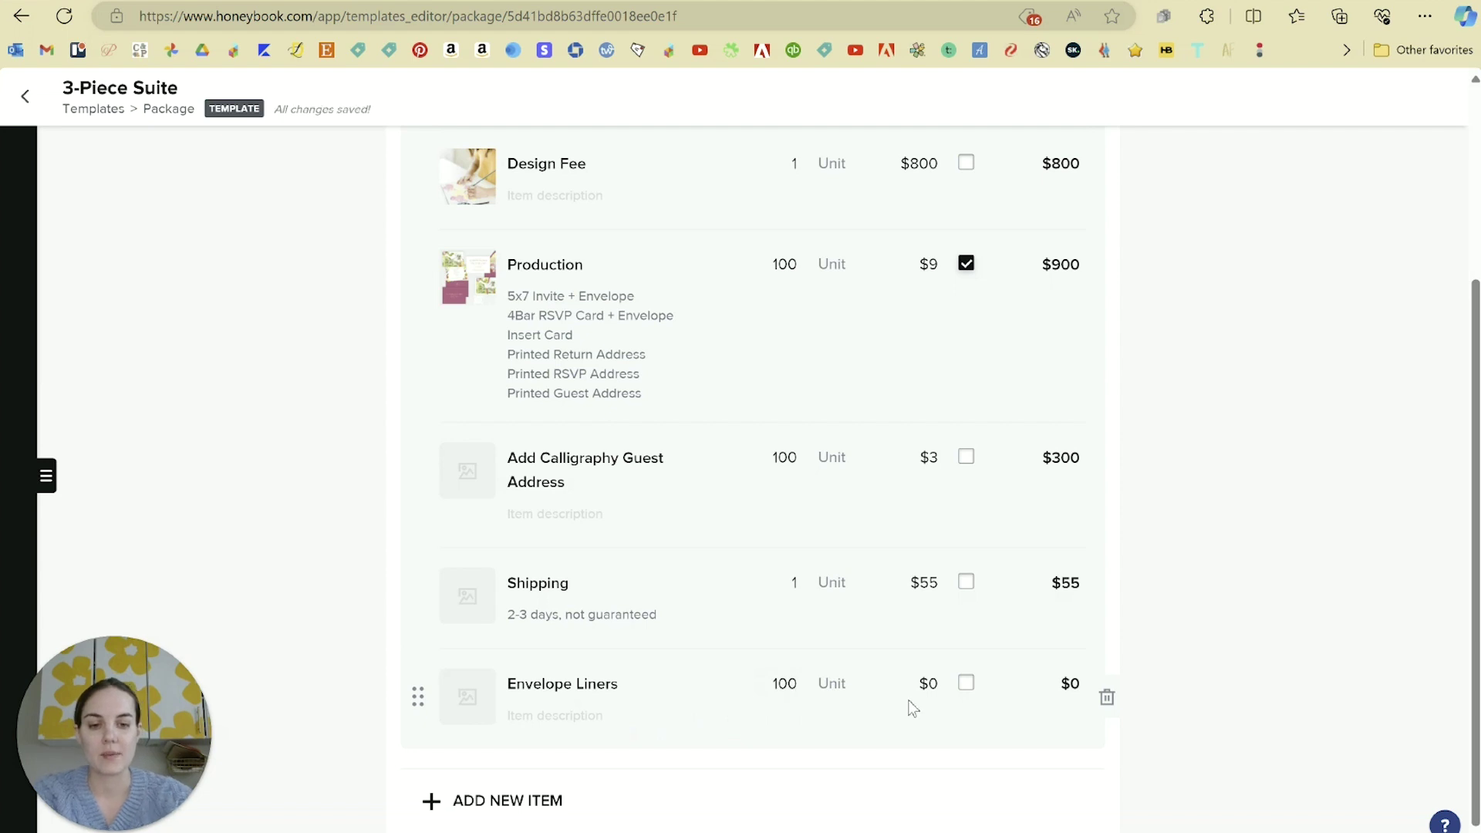
{"action": "left_click", "coordinate": [932, 685]}
{"action": "type", "text": "2"}
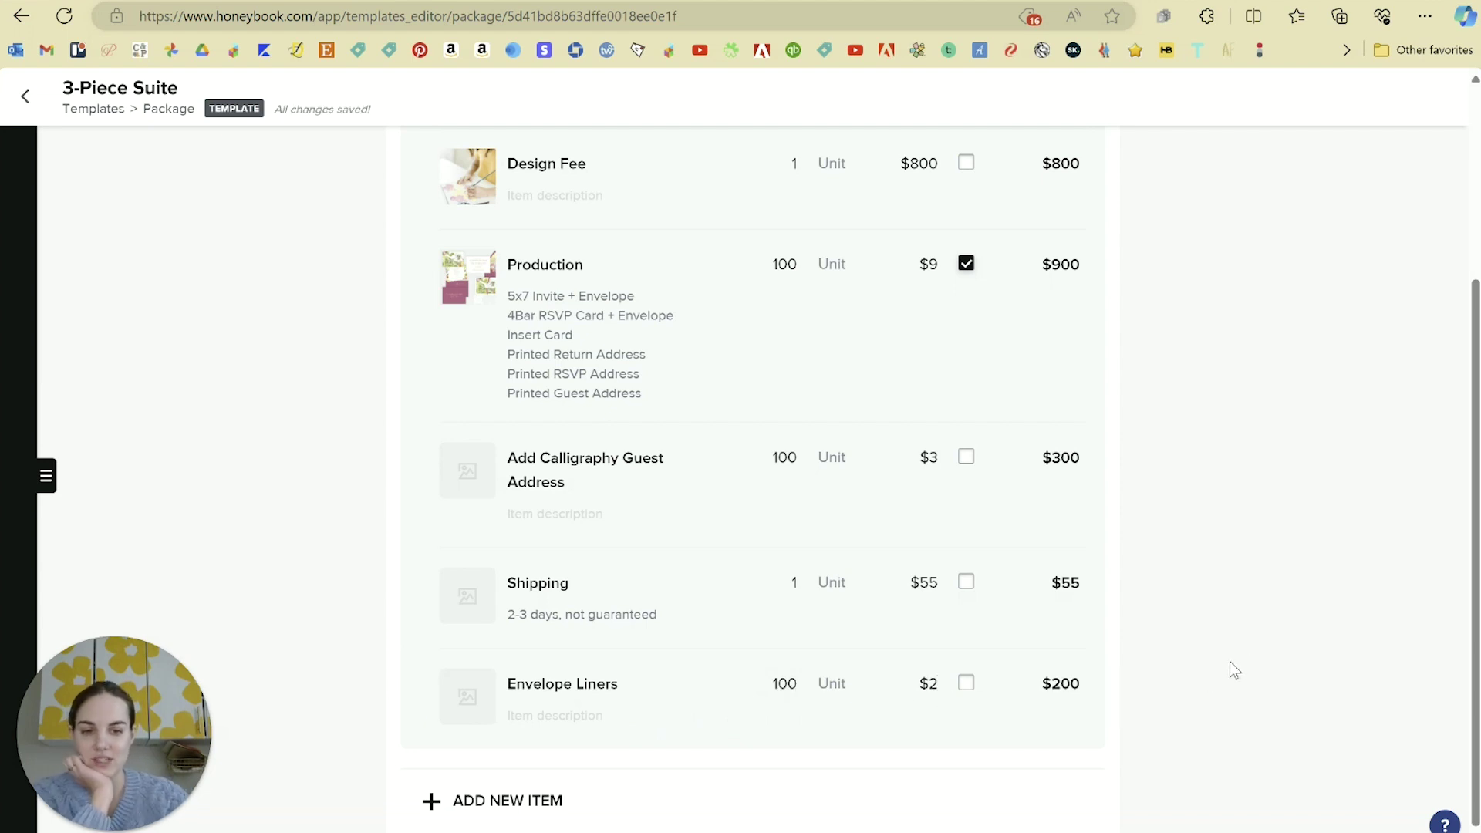
{"action": "scroll", "coordinate": [1230, 661], "scroll_direction": "up", "scroll_amount": 4}
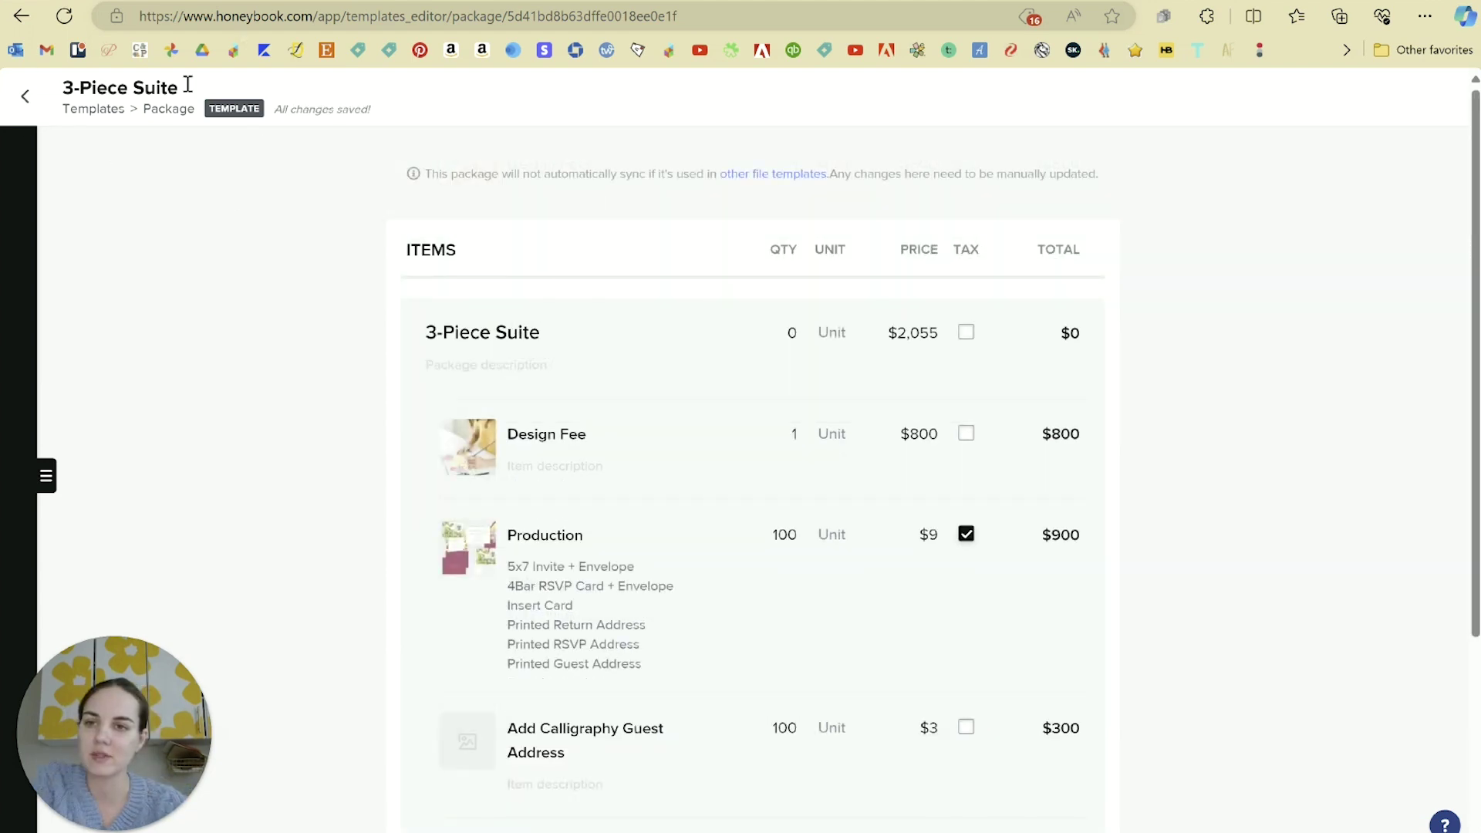
{"action": "left_click_drag", "start_coordinate": [277, 112], "coordinate": [365, 113]}
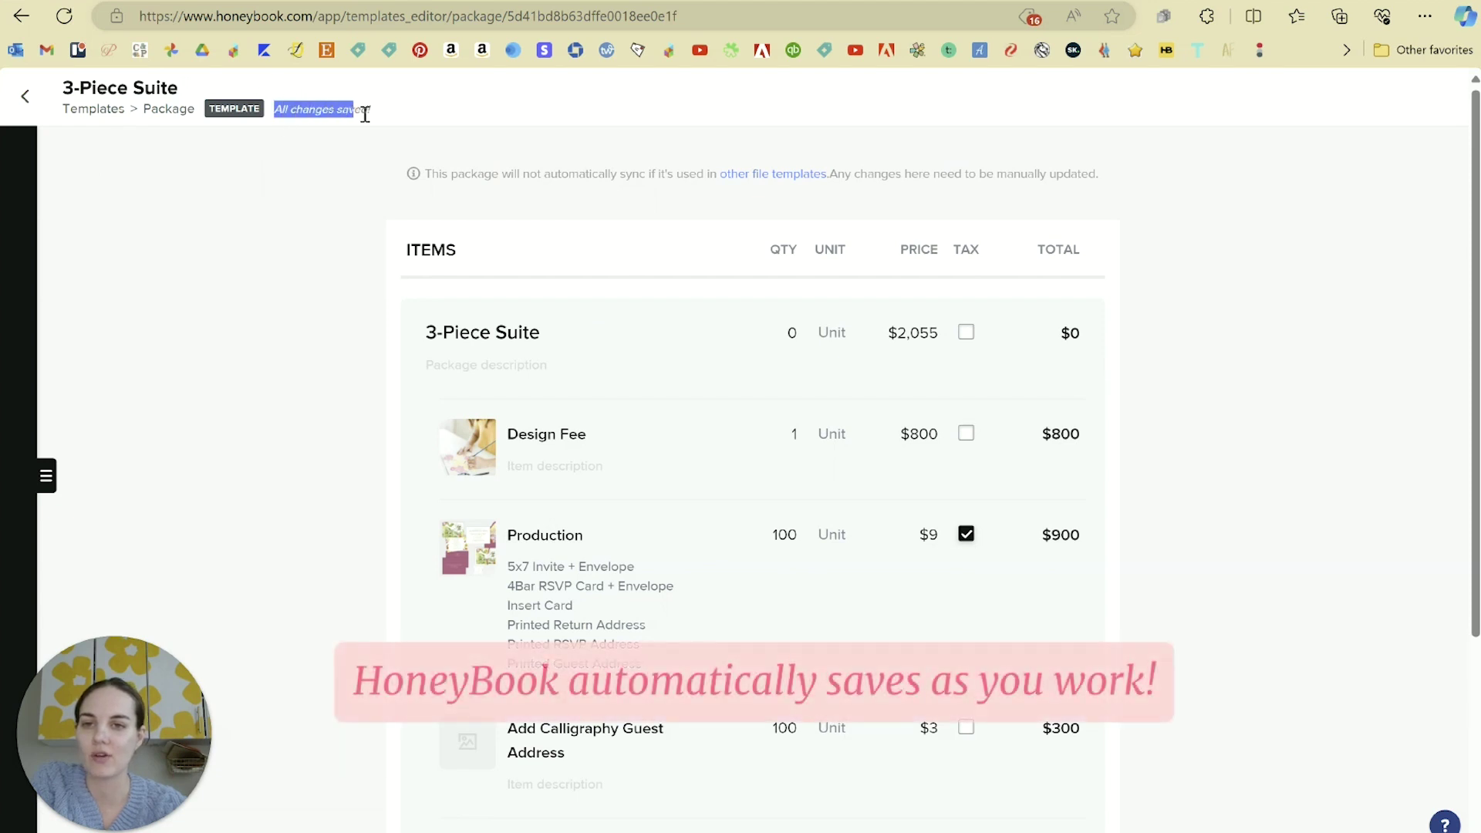
{"action": "left_click", "coordinate": [292, 312]}
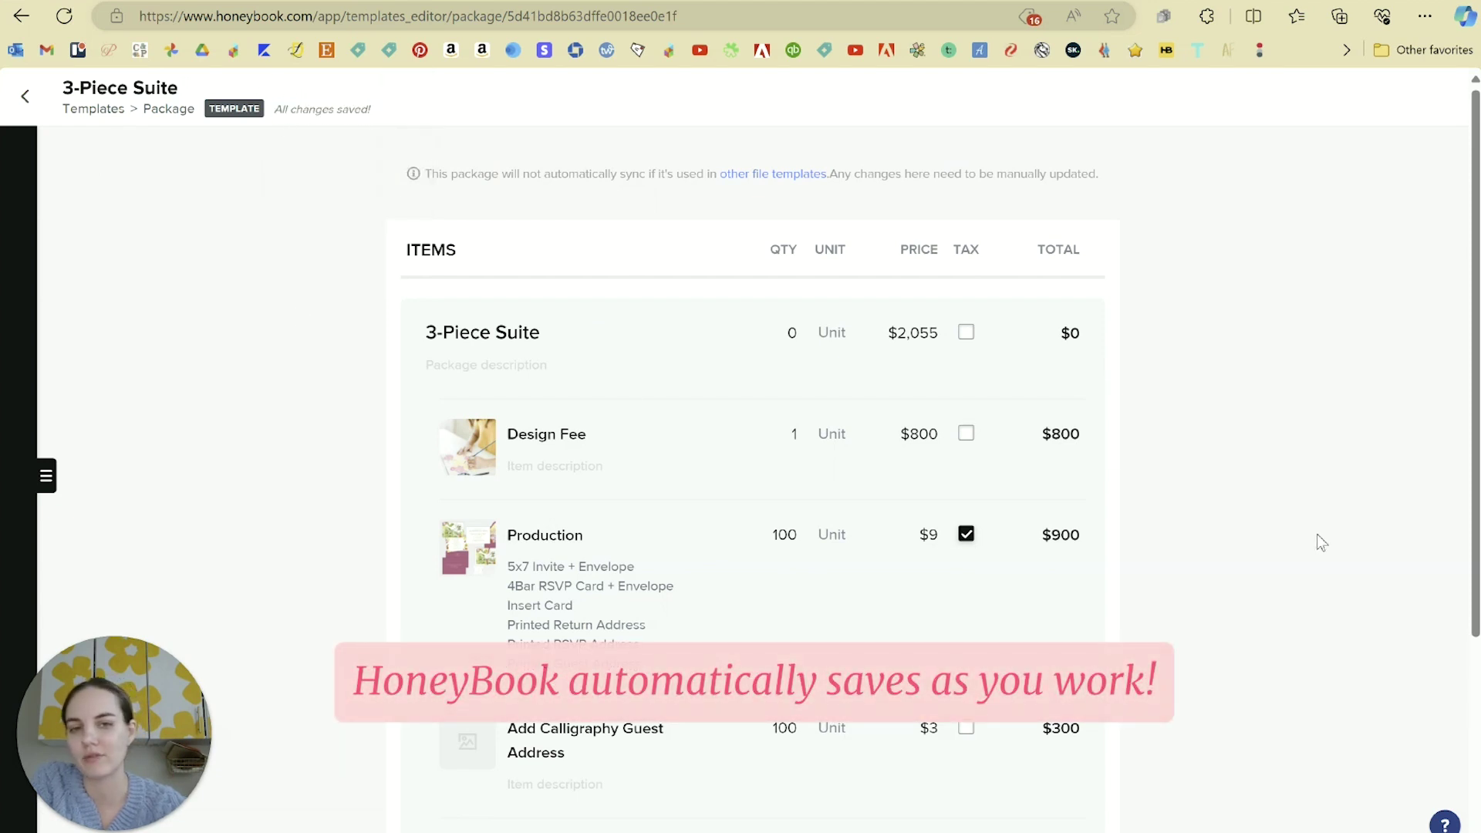
{"action": "scroll", "coordinate": [1209, 521], "scroll_direction": "down", "scroll_amount": 3}
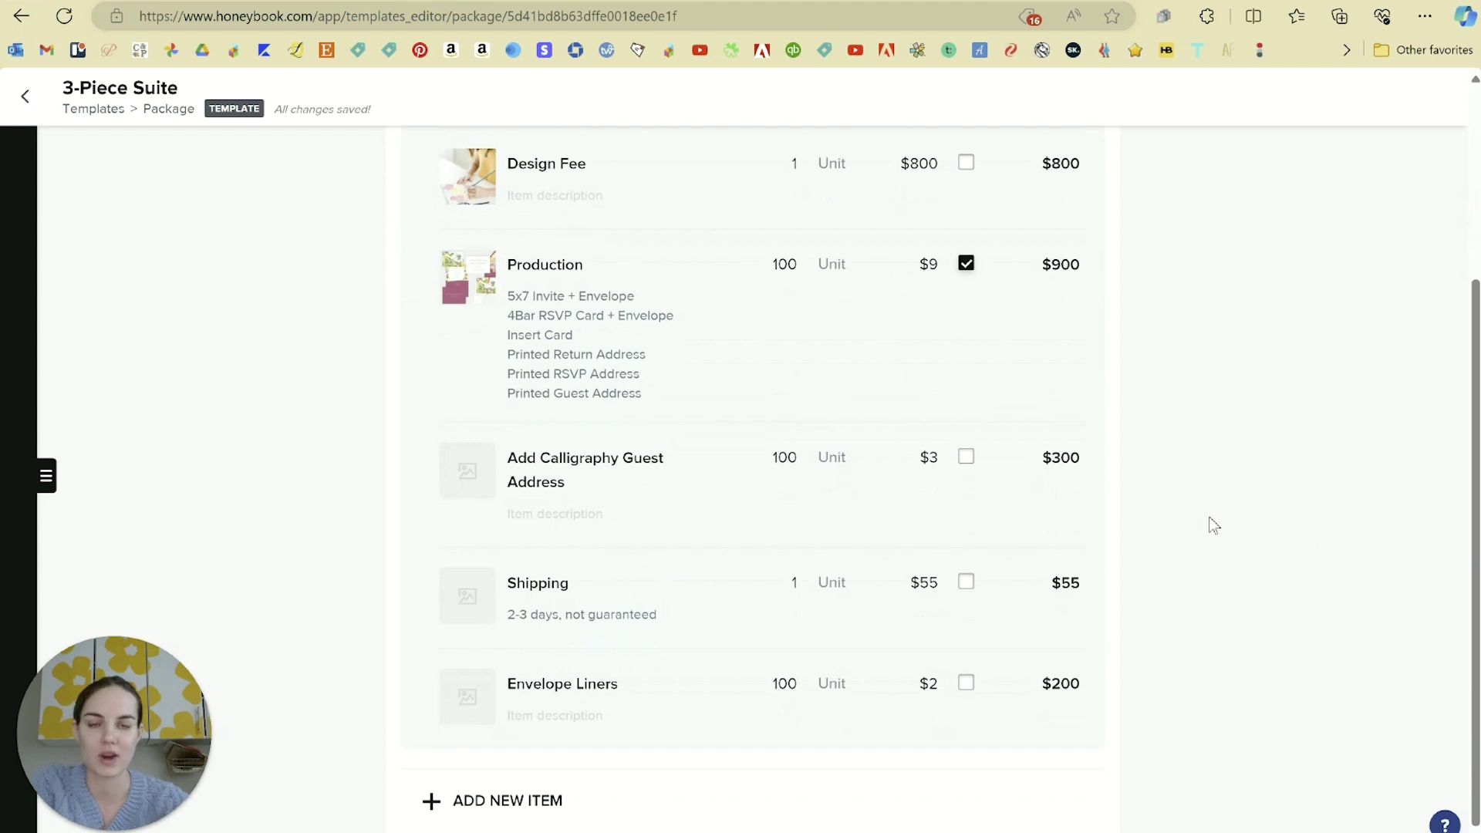
{"action": "scroll", "coordinate": [1257, 499], "scroll_direction": "up", "scroll_amount": 2}
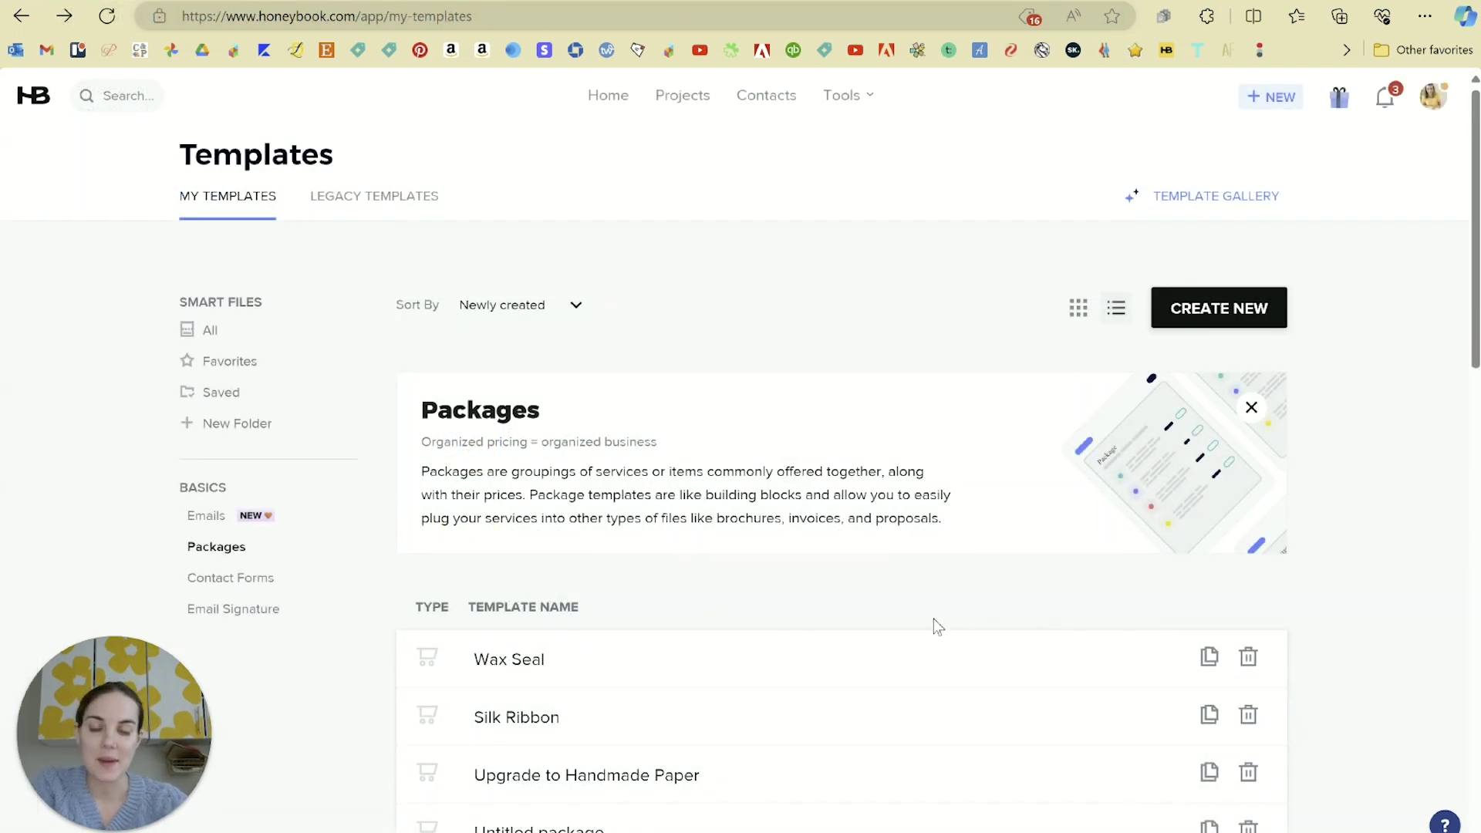
- Scroll through the package templates down to Save The Date Package and back to the top
{"action": "scroll", "coordinate": [684, 529], "scroll_direction": "down", "scroll_amount": 5}
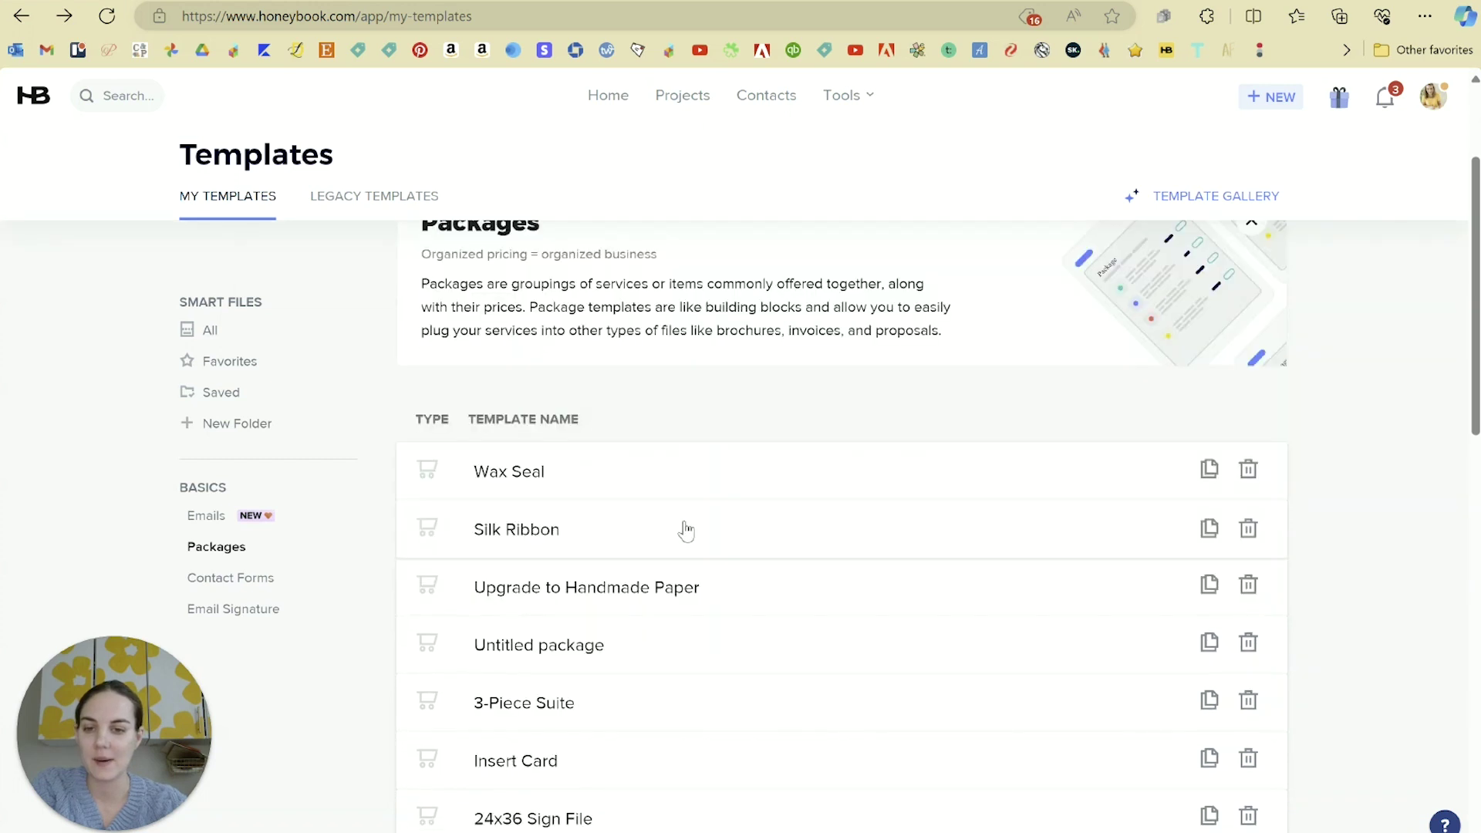
{"action": "scroll", "coordinate": [720, 414], "scroll_direction": "down", "scroll_amount": 6}
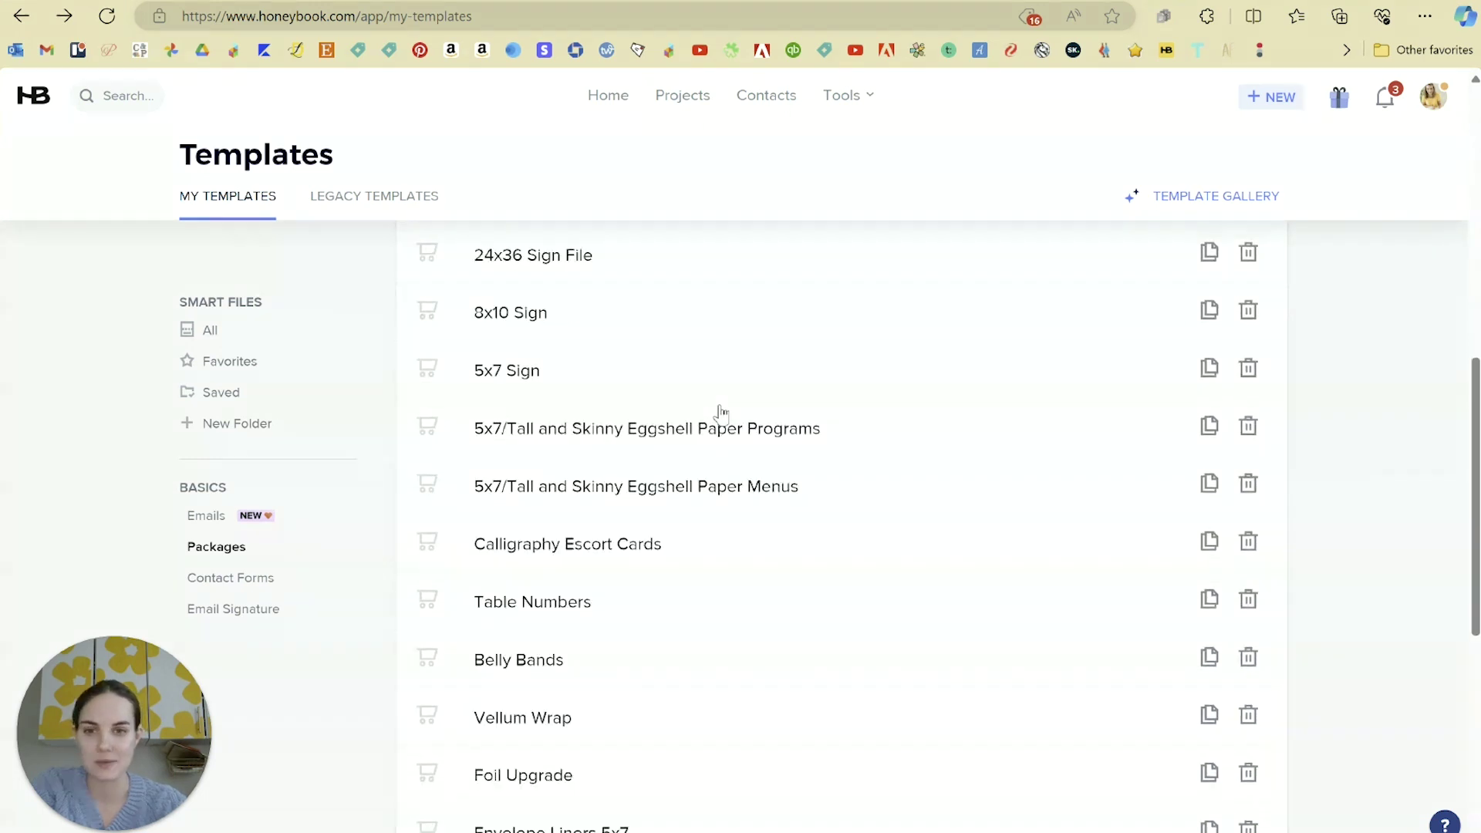
{"action": "scroll", "coordinate": [825, 477], "scroll_direction": "down", "scroll_amount": 6}
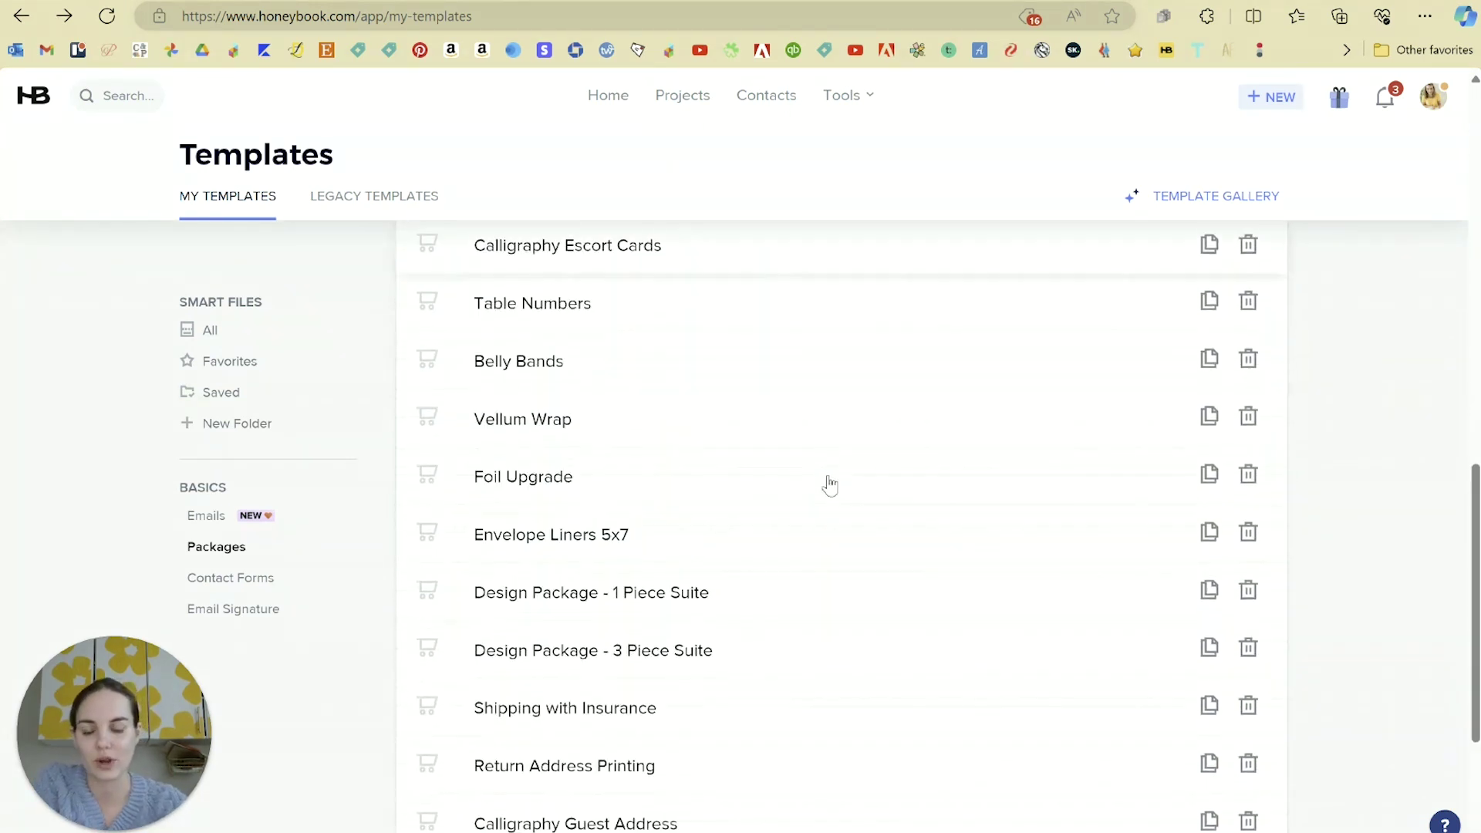
{"action": "scroll", "coordinate": [829, 485], "scroll_direction": "down", "scroll_amount": 1}
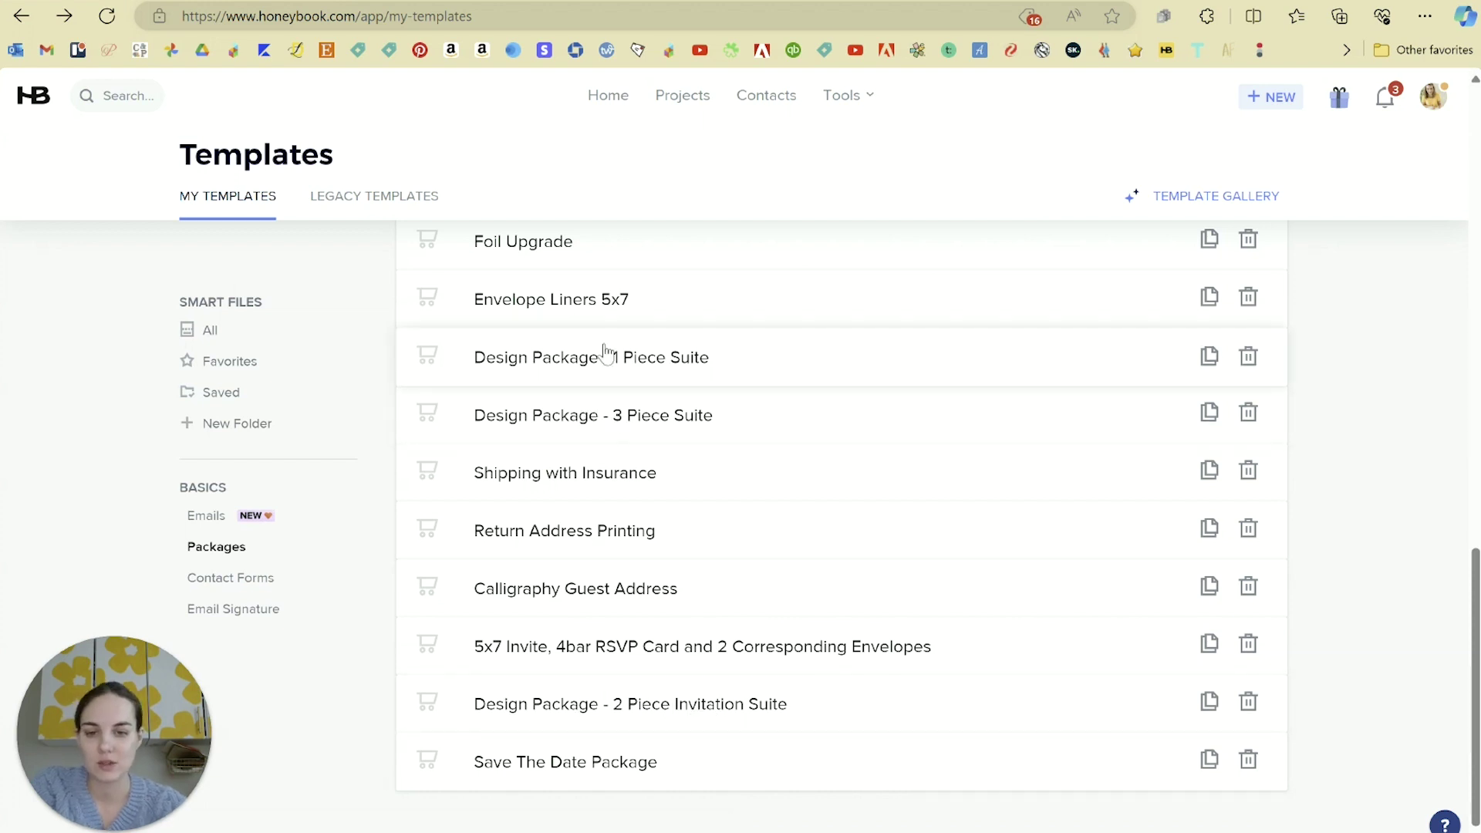
{"action": "scroll", "coordinate": [1177, 781], "scroll_direction": "up", "scroll_amount": 13}
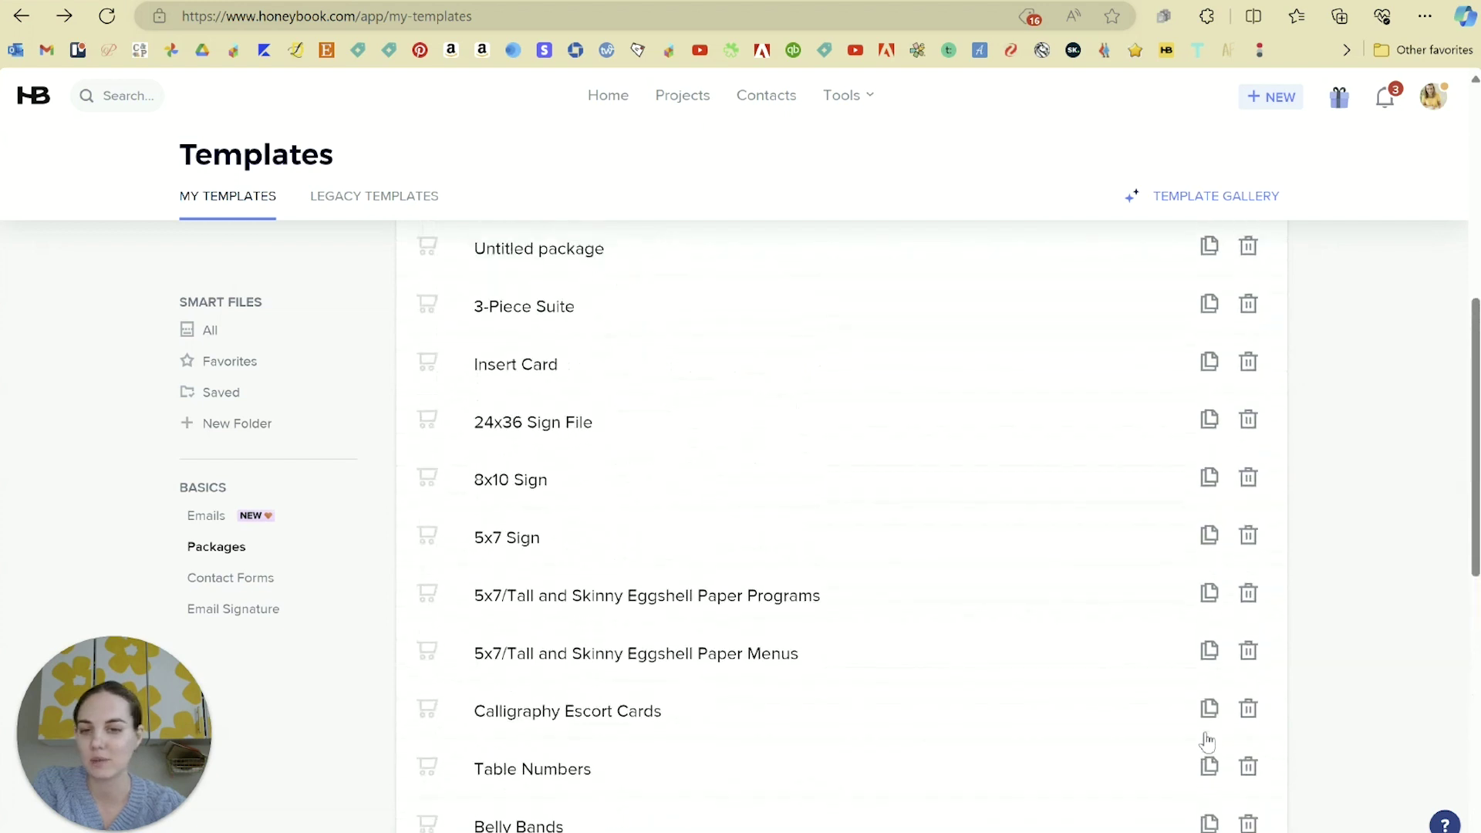
{"action": "scroll", "coordinate": [1207, 742], "scroll_direction": "up", "scroll_amount": 3}
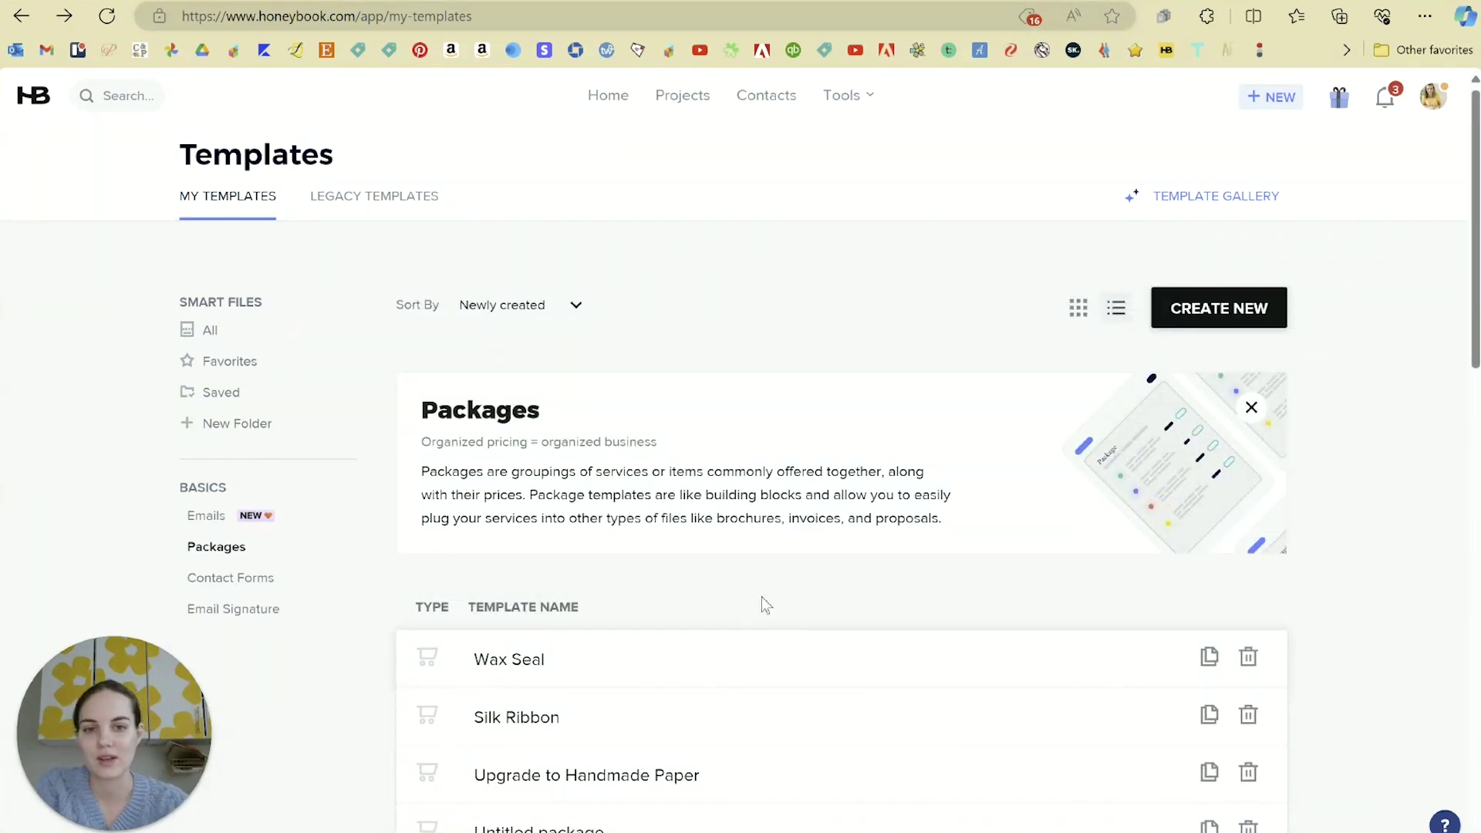
{"action": "scroll", "coordinate": [755, 601], "scroll_direction": "down", "scroll_amount": 3}
{"action": "scroll", "coordinate": [1346, 473], "scroll_direction": "up", "scroll_amount": 3}
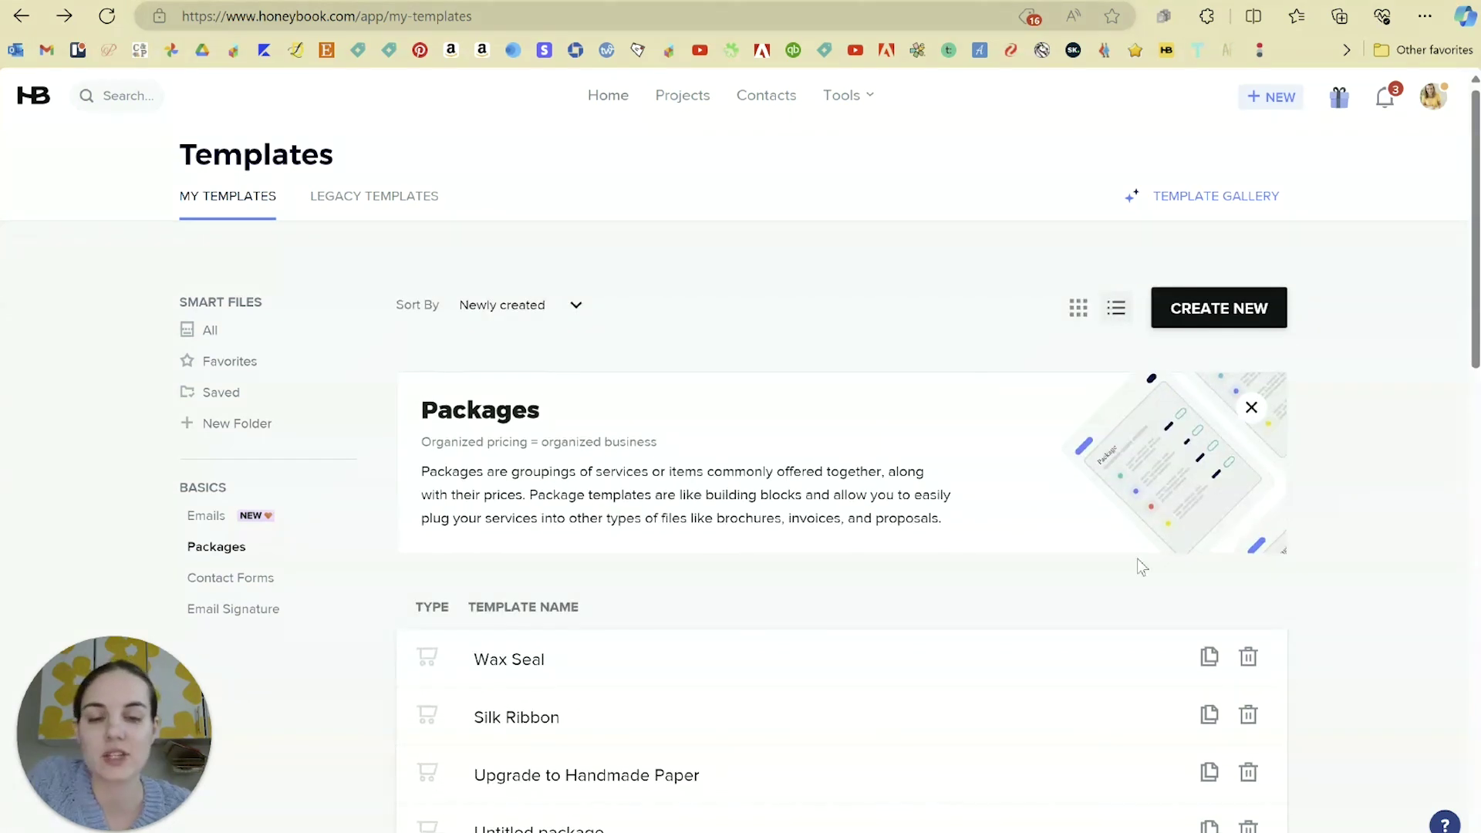
- Create a Copy of Standard Invoice template and review its company info and invoice blocks
{"action": "left_click", "coordinate": [1240, 307]}
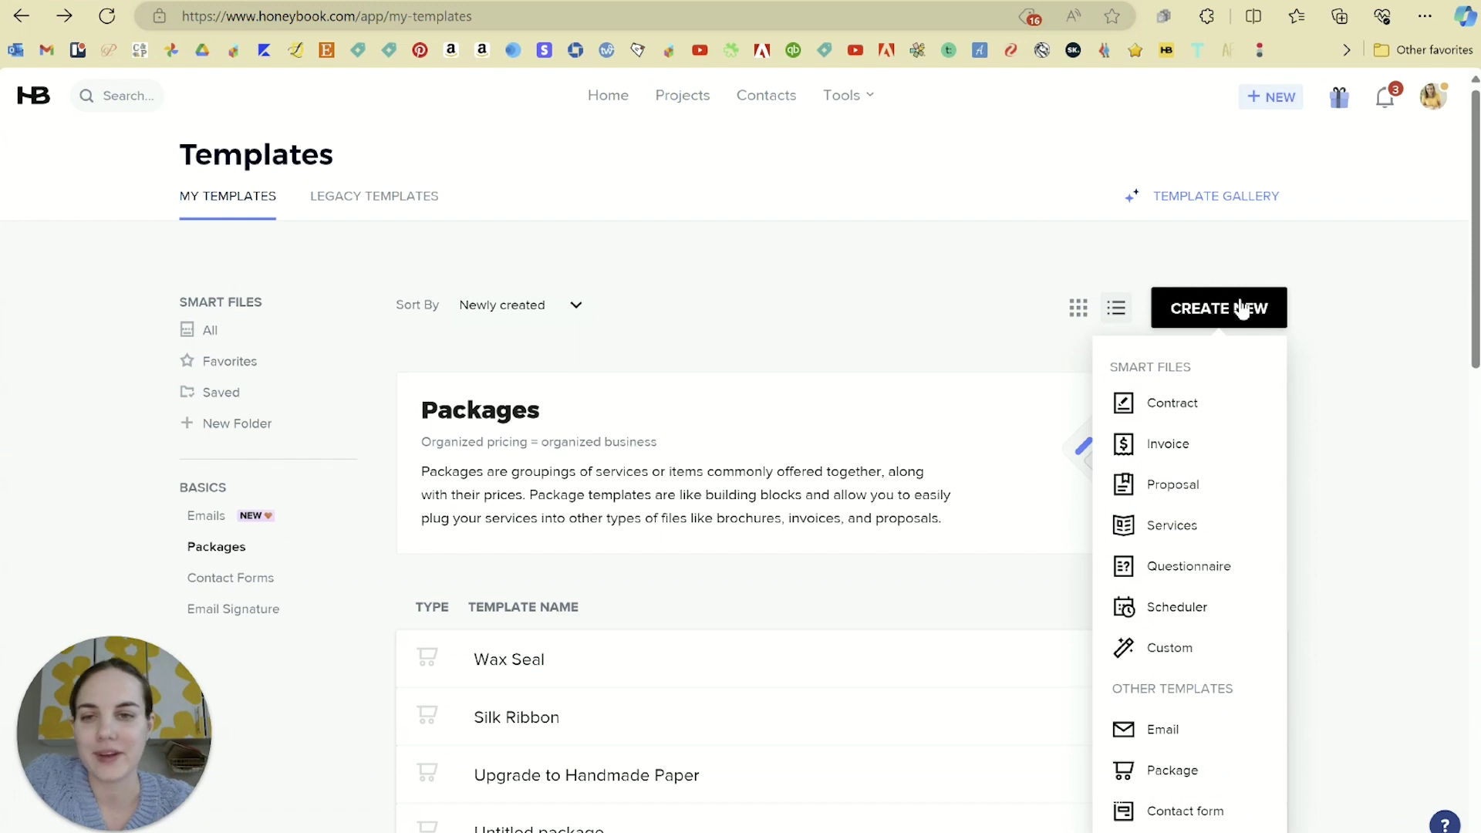
{"action": "left_click", "coordinate": [1168, 446]}
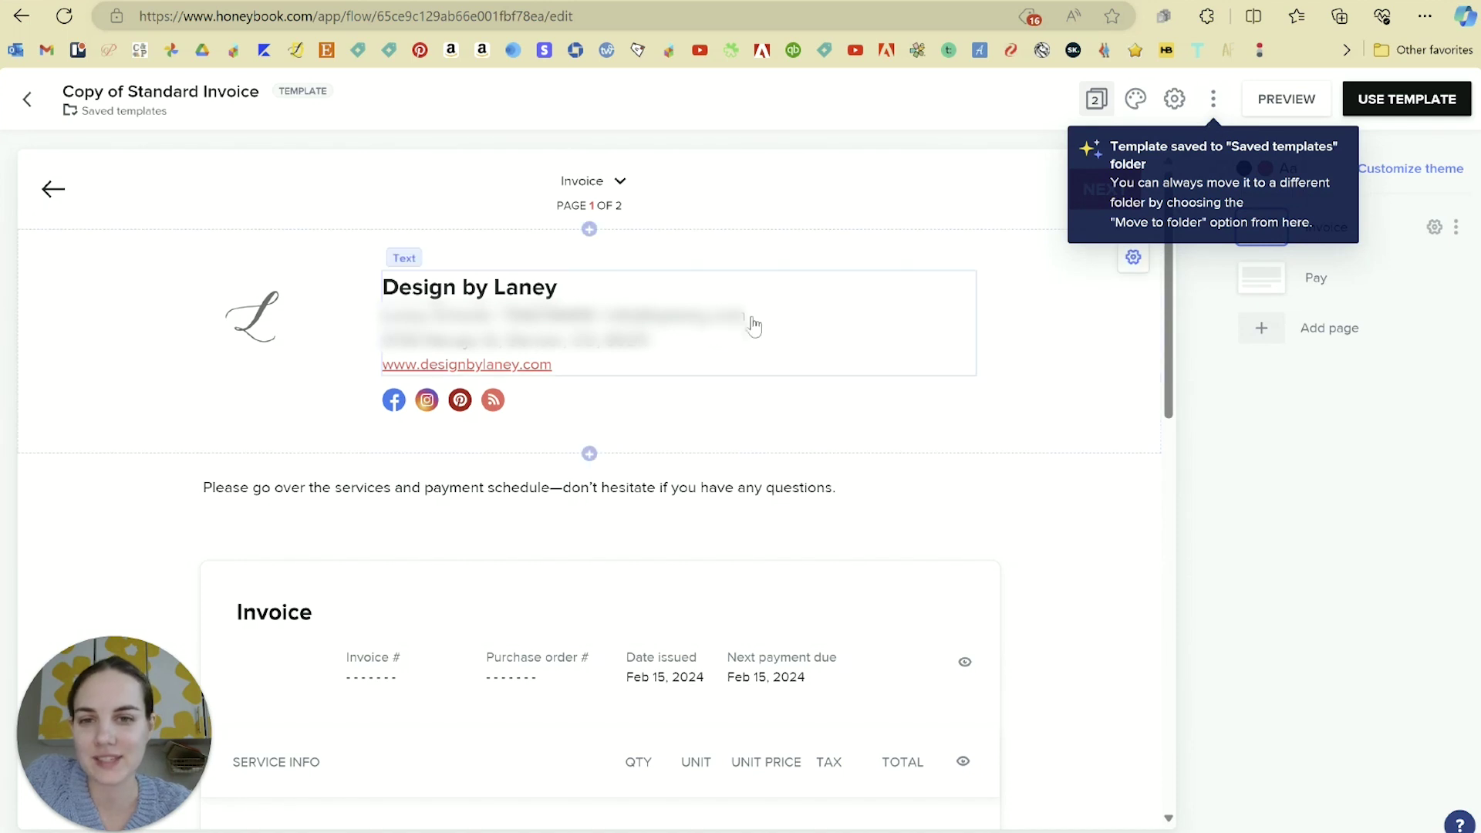
{"action": "left_click", "coordinate": [1050, 443]}
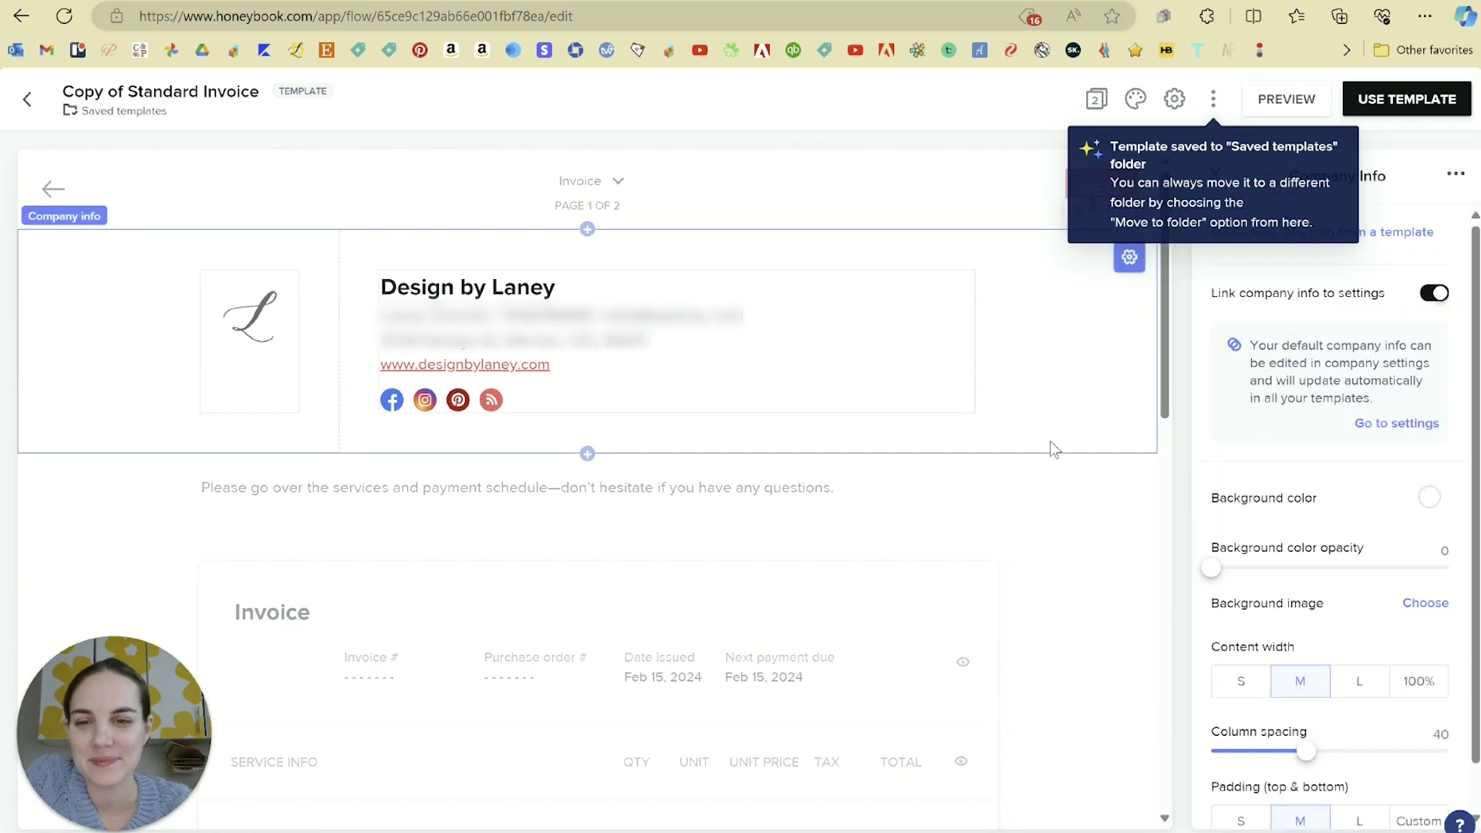
{"action": "scroll", "coordinate": [1018, 460], "scroll_direction": "down", "scroll_amount": 3}
{"action": "left_click", "coordinate": [530, 562]}
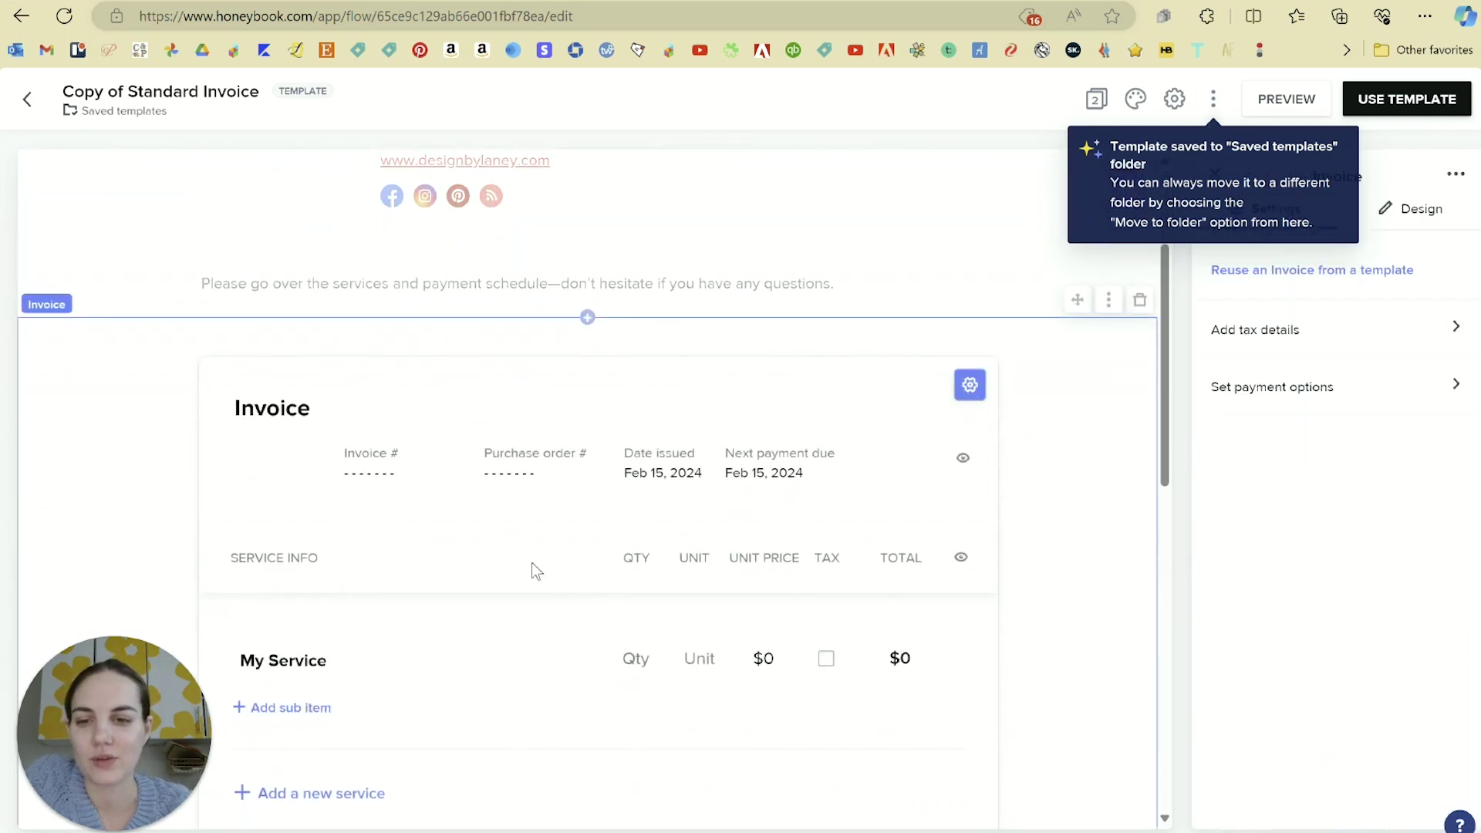
{"action": "scroll", "coordinate": [557, 416], "scroll_direction": "down", "scroll_amount": 8}
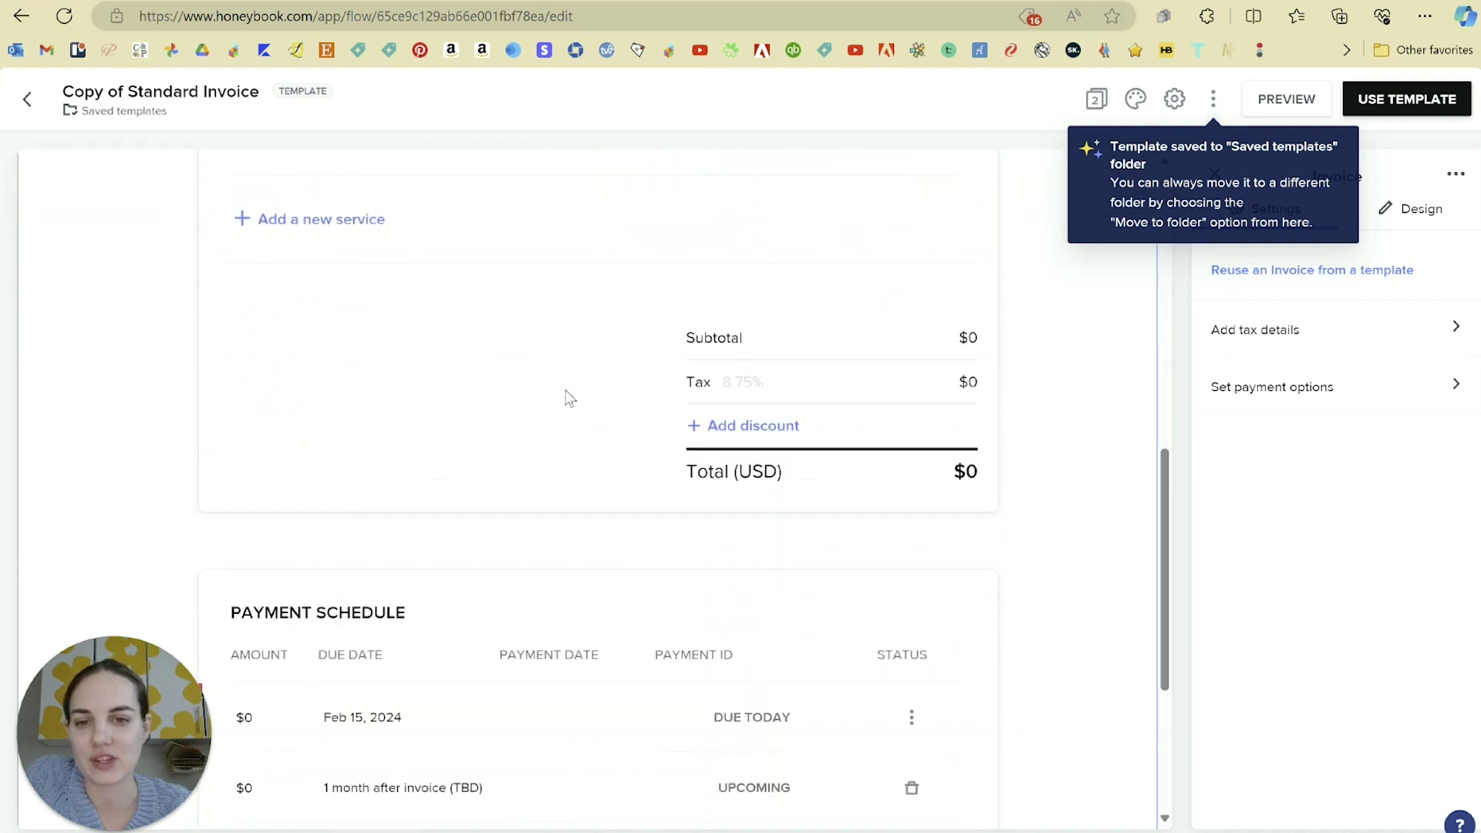
{"action": "scroll", "coordinate": [569, 397], "scroll_direction": "down", "scroll_amount": 4}
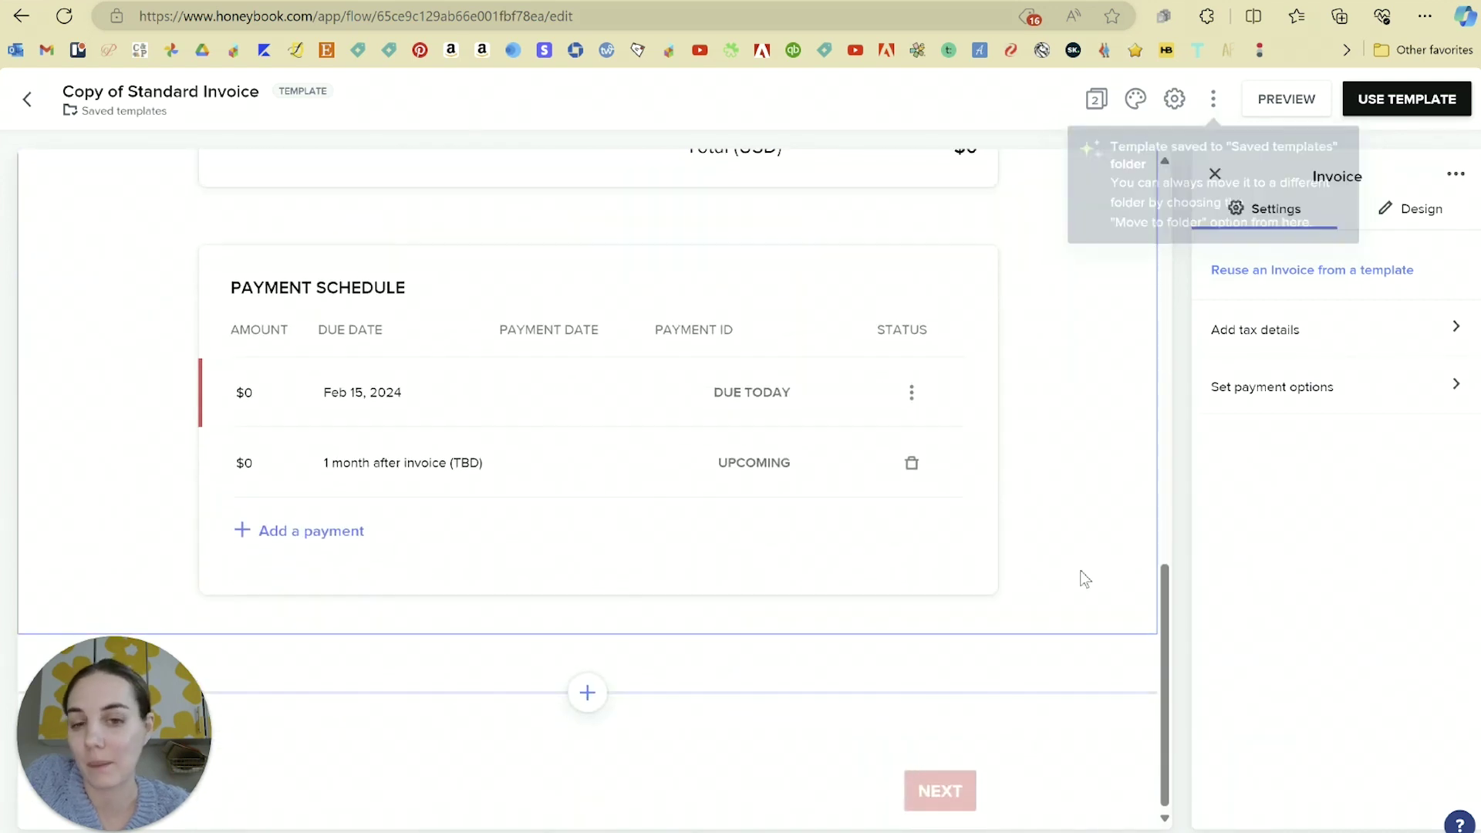
{"action": "scroll", "coordinate": [1080, 575], "scroll_direction": "up", "scroll_amount": 15}
{"action": "scroll", "coordinate": [1095, 602], "scroll_direction": "up", "scroll_amount": 2}
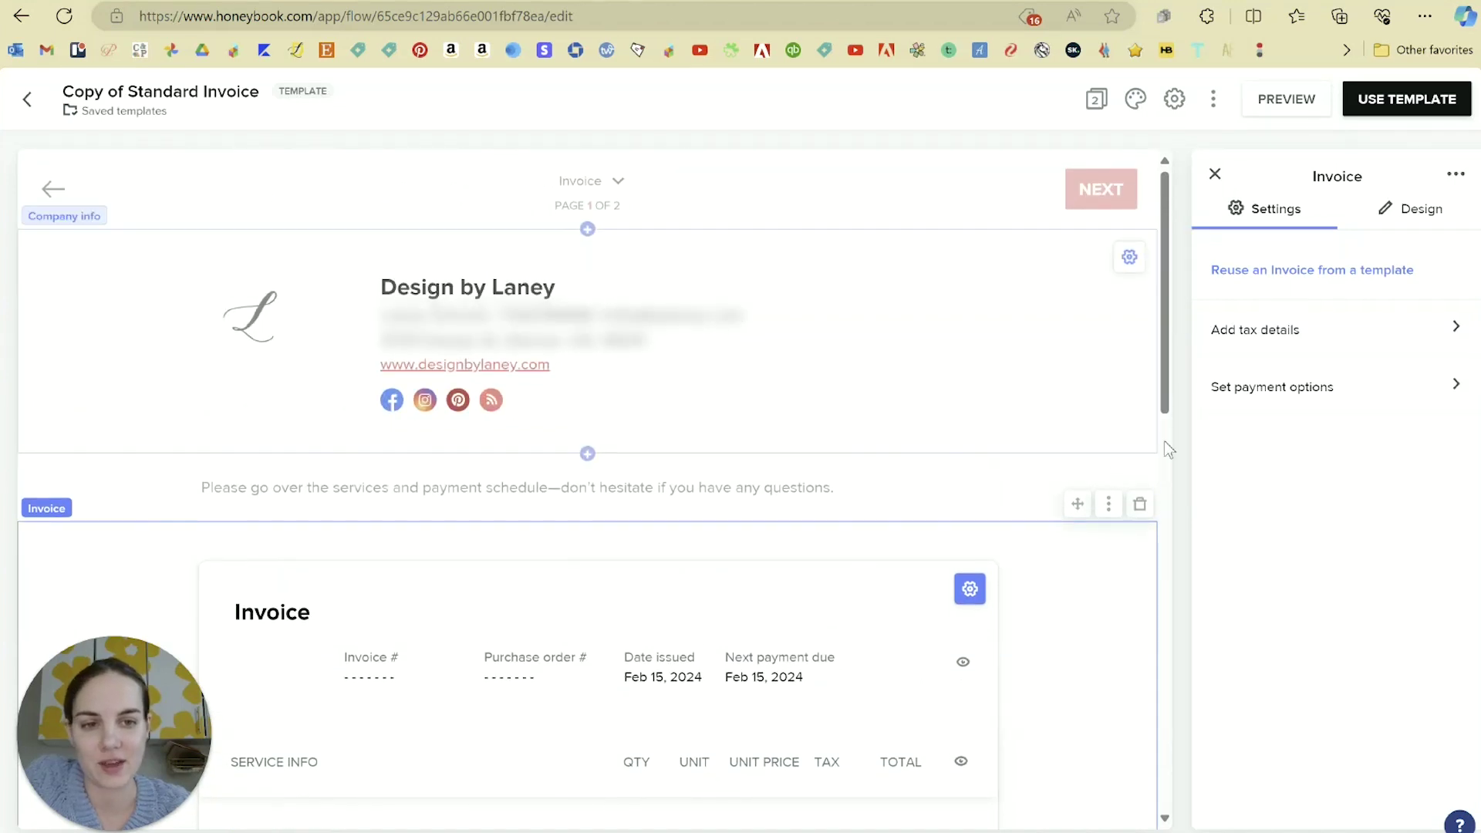
{"action": "left_click", "coordinate": [587, 523]}
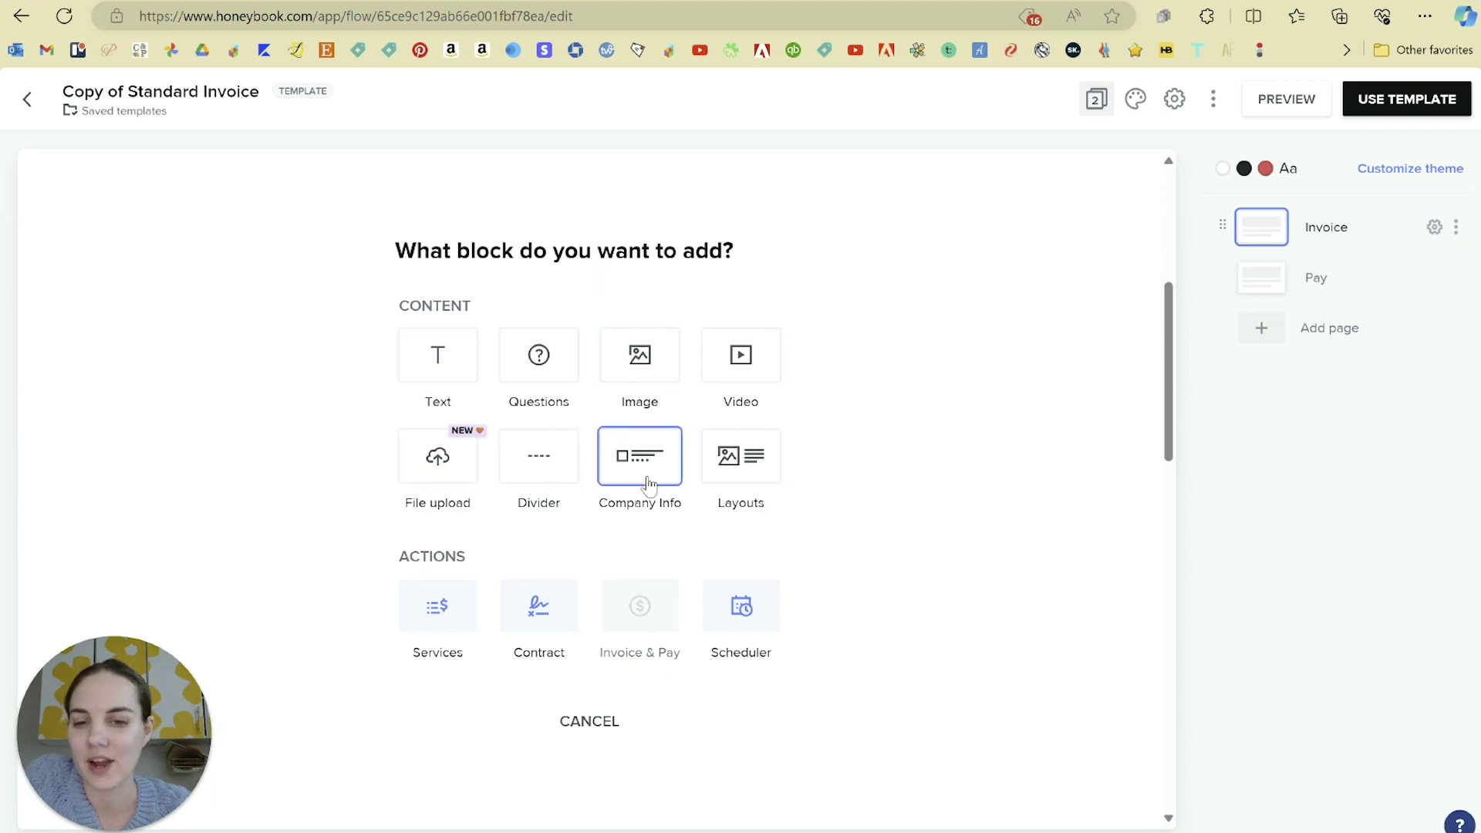
{"action": "left_click", "coordinate": [764, 483]}
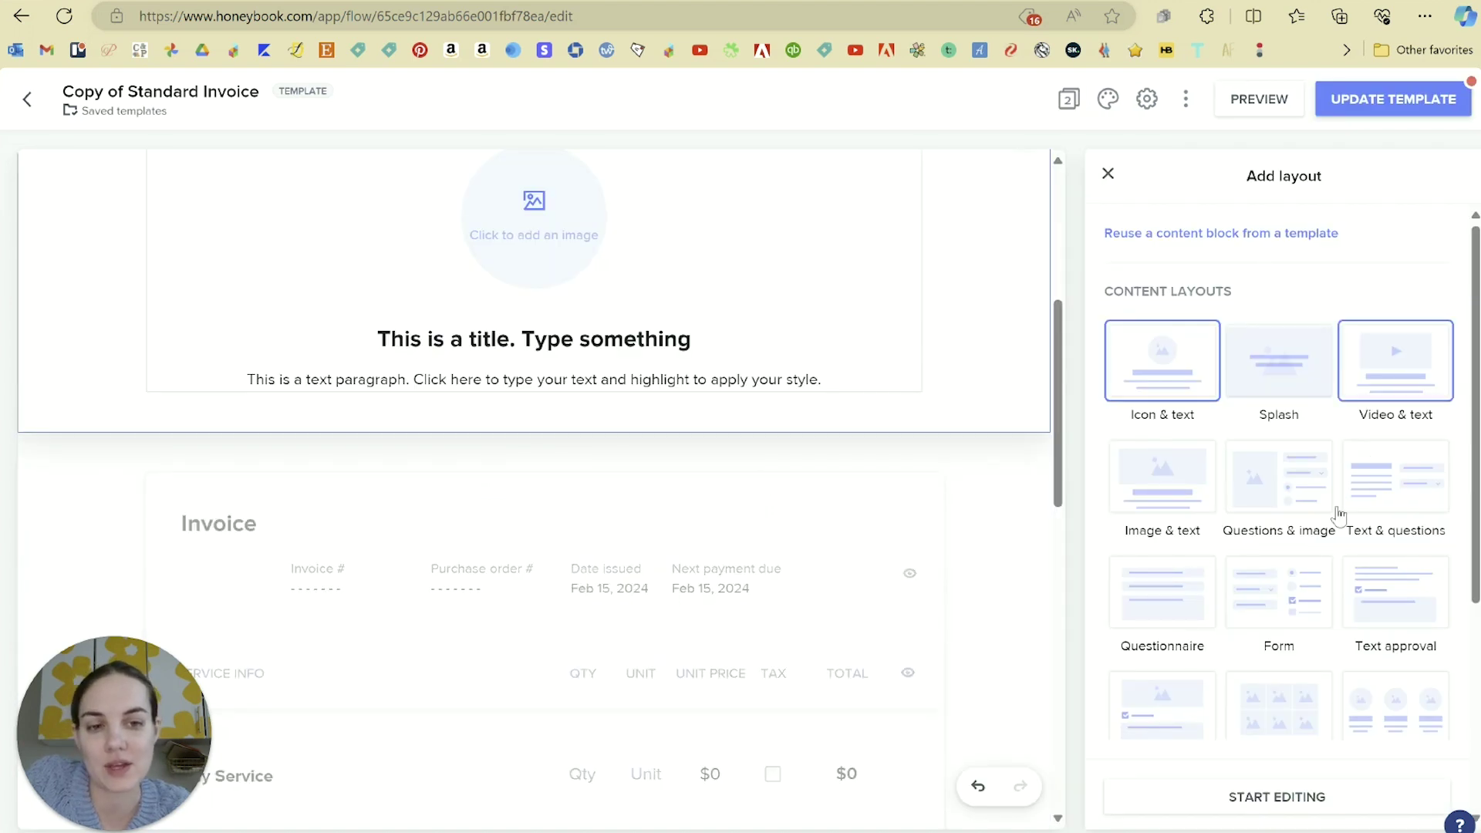
{"action": "scroll", "coordinate": [1347, 510], "scroll_direction": "down", "scroll_amount": 3}
{"action": "scroll", "coordinate": [1348, 511], "scroll_direction": "down", "scroll_amount": 2}
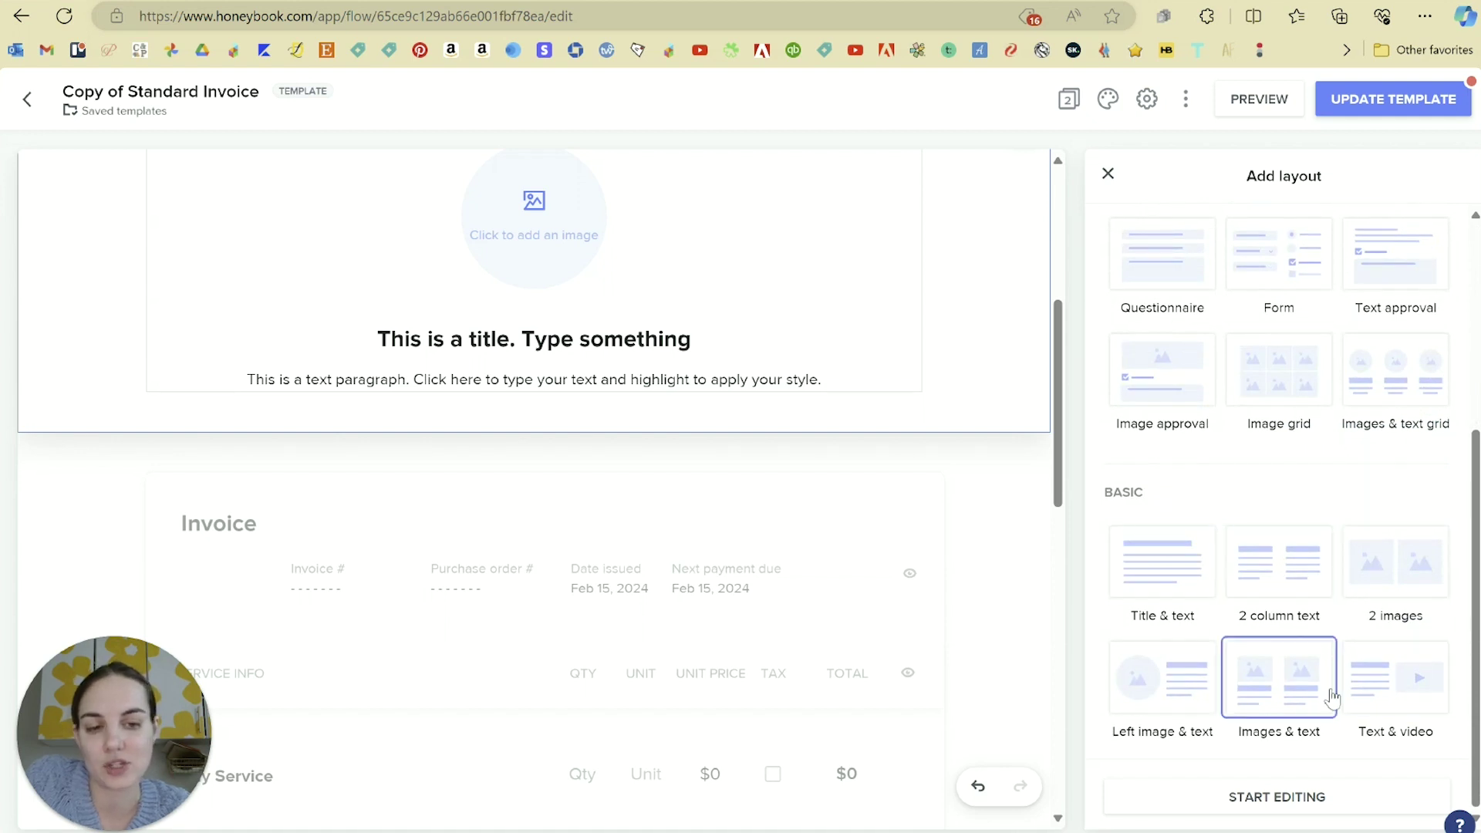
{"action": "scroll", "coordinate": [1132, 693], "scroll_direction": "up", "scroll_amount": 5}
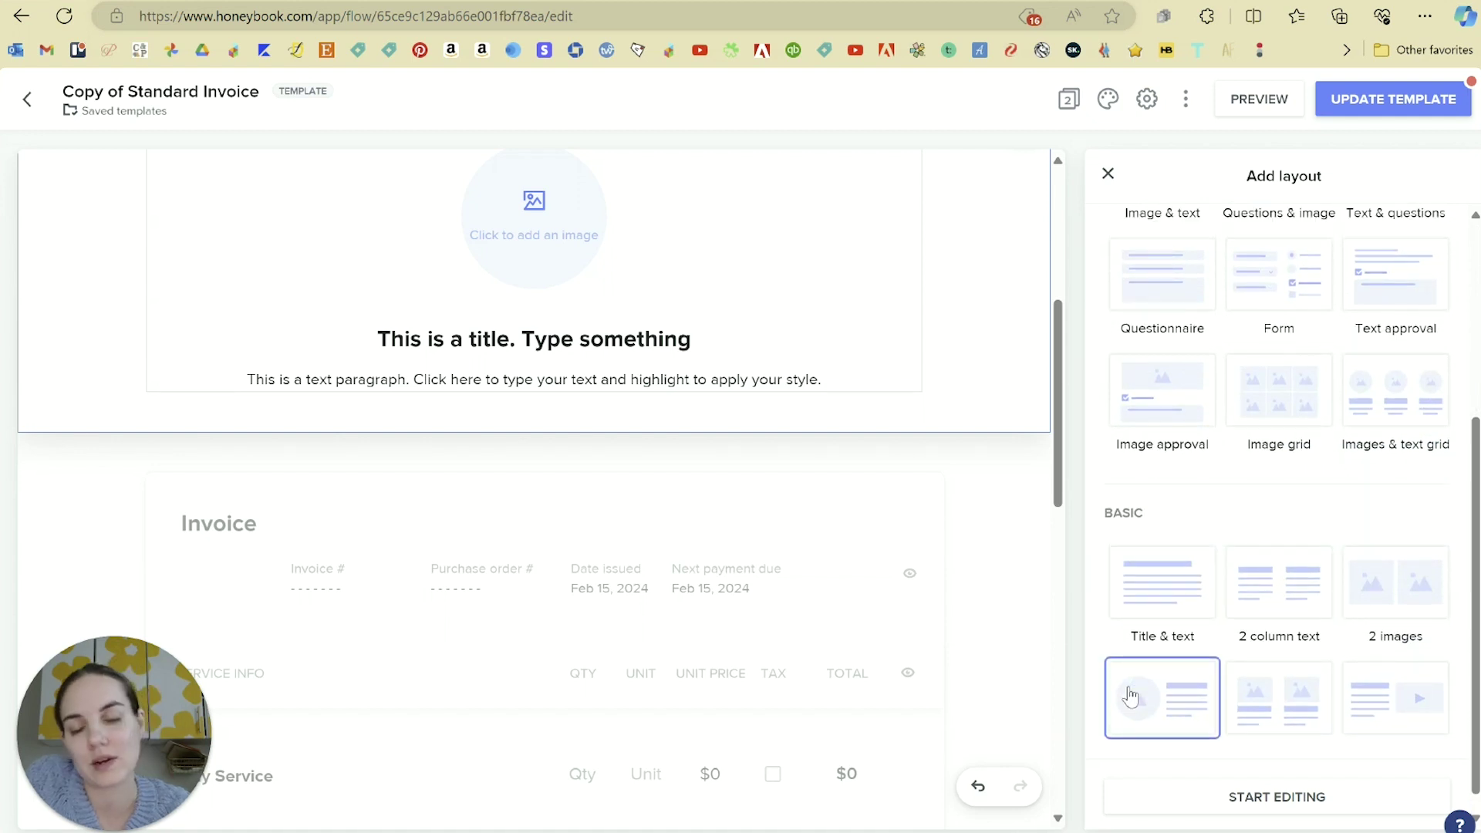
{"action": "left_click", "coordinate": [1109, 177]}
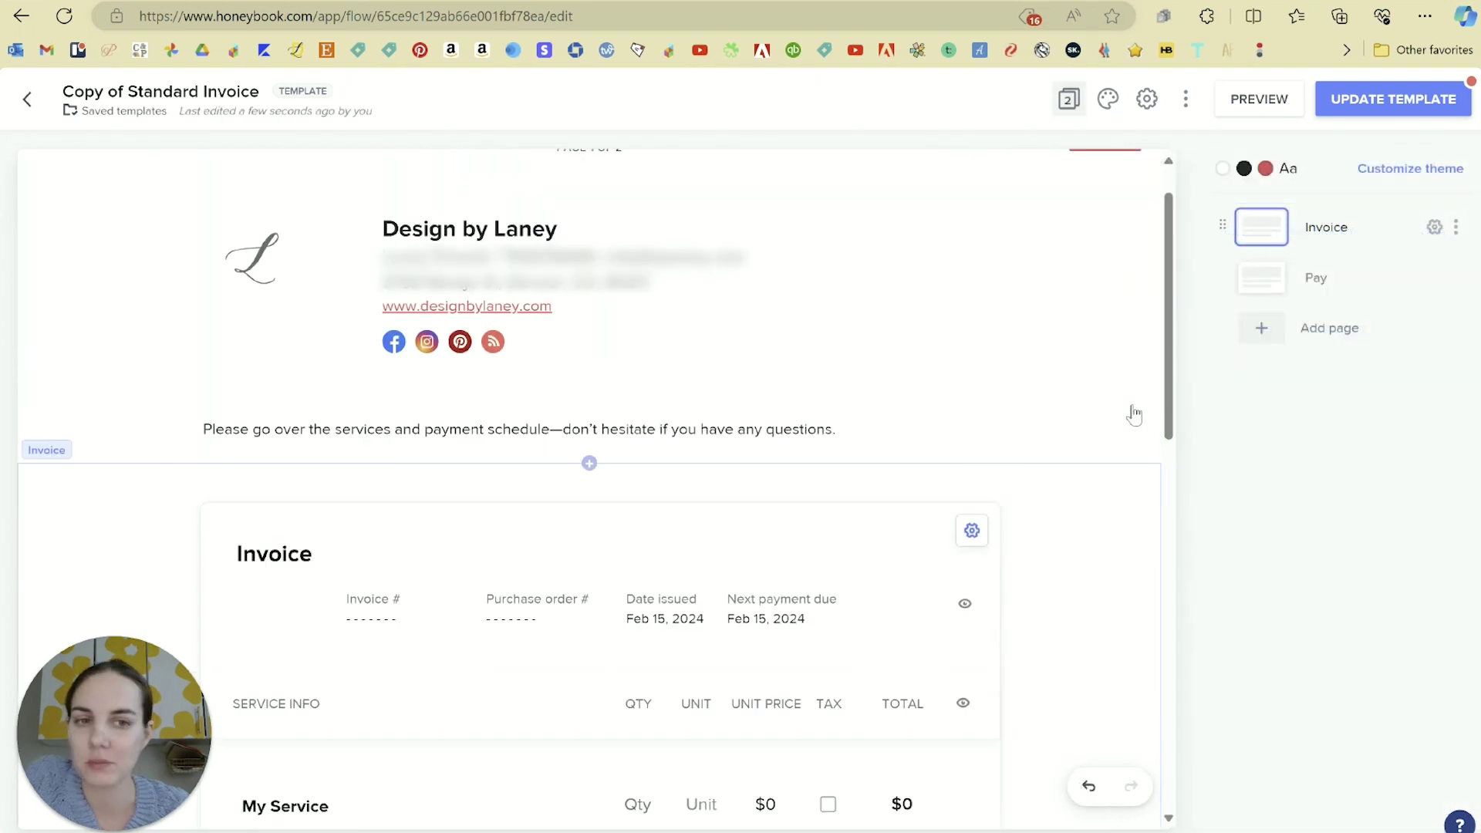
- Scroll to the invoice's services and discard an extra empty service line
{"action": "scroll", "coordinate": [1134, 412], "scroll_direction": "down", "scroll_amount": 1}
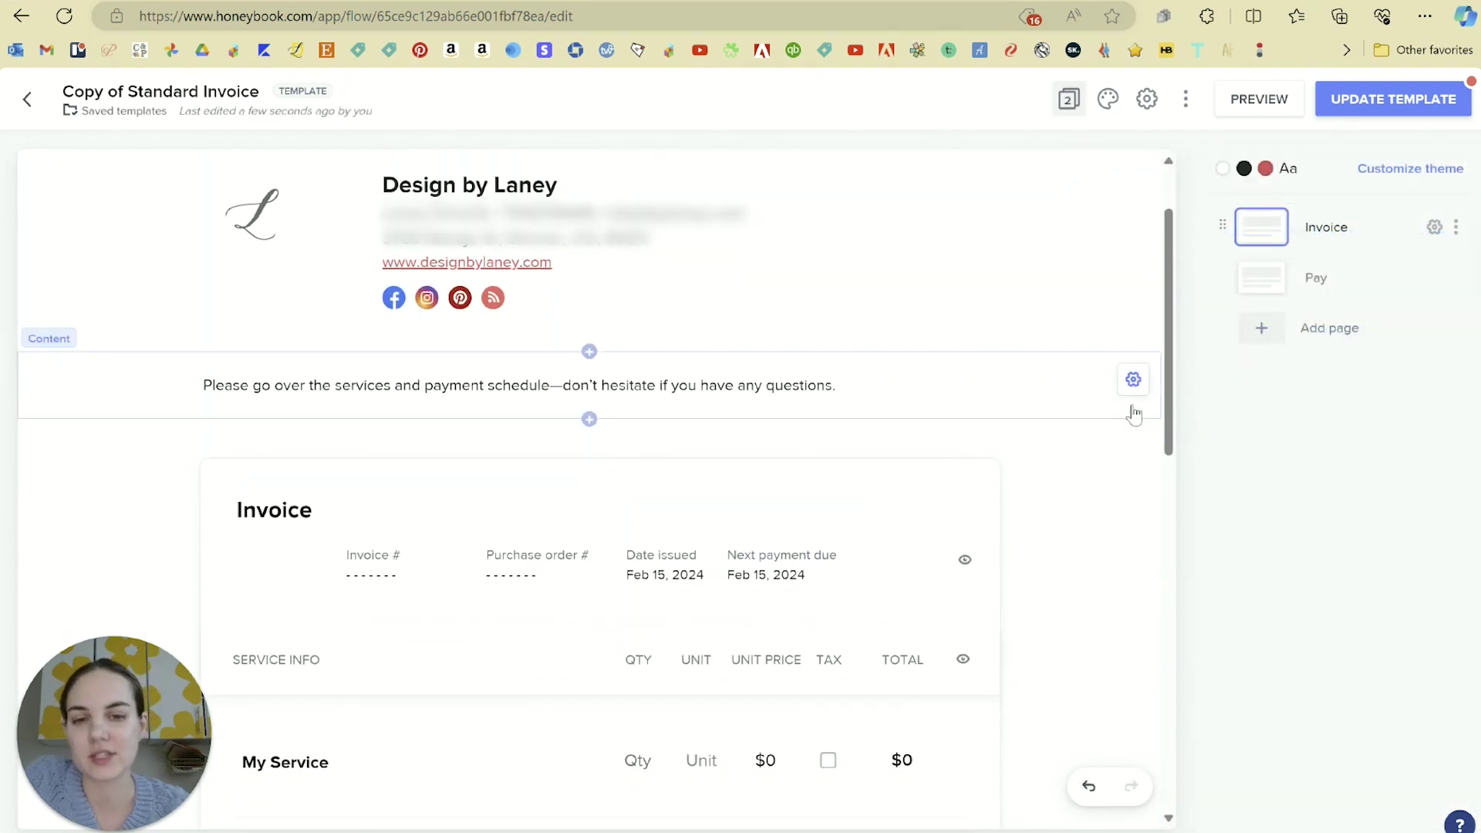
{"action": "scroll", "coordinate": [1111, 409], "scroll_direction": "down", "scroll_amount": 2}
{"action": "scroll", "coordinate": [1097, 405], "scroll_direction": "down", "scroll_amount": 2}
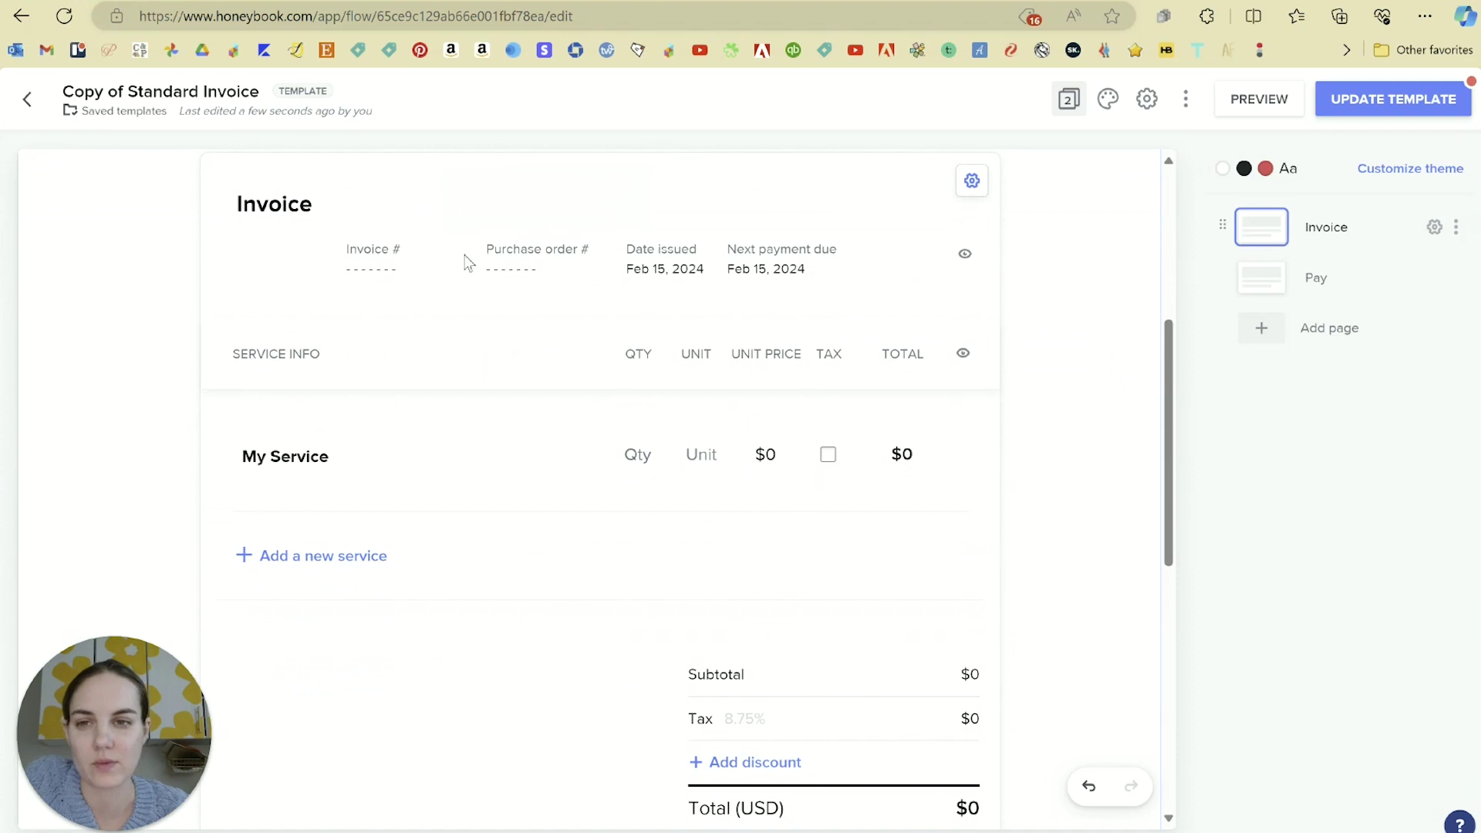
{"action": "scroll", "coordinate": [510, 416], "scroll_direction": "down", "scroll_amount": 3}
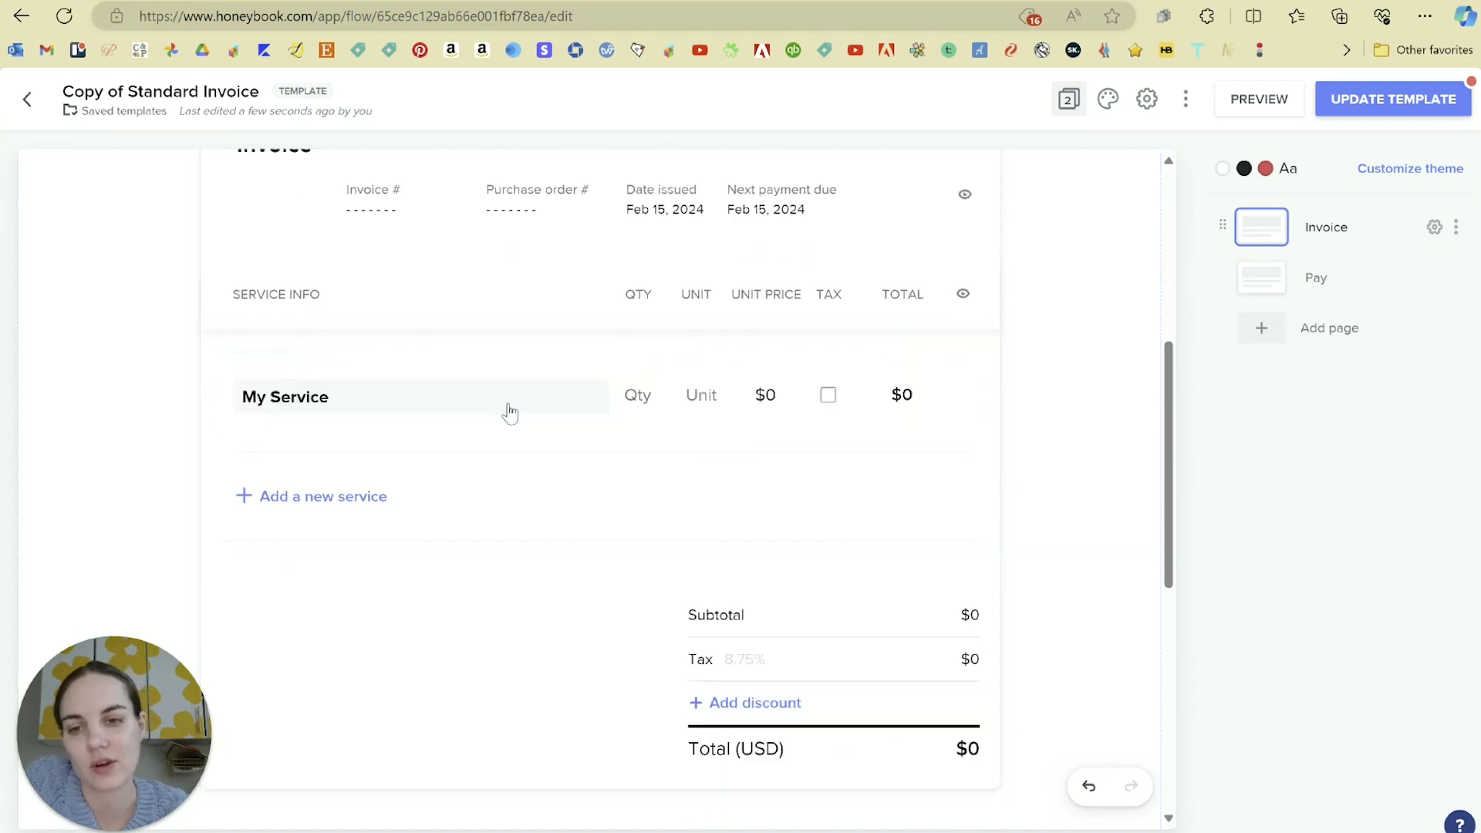
{"action": "left_click", "coordinate": [297, 354]}
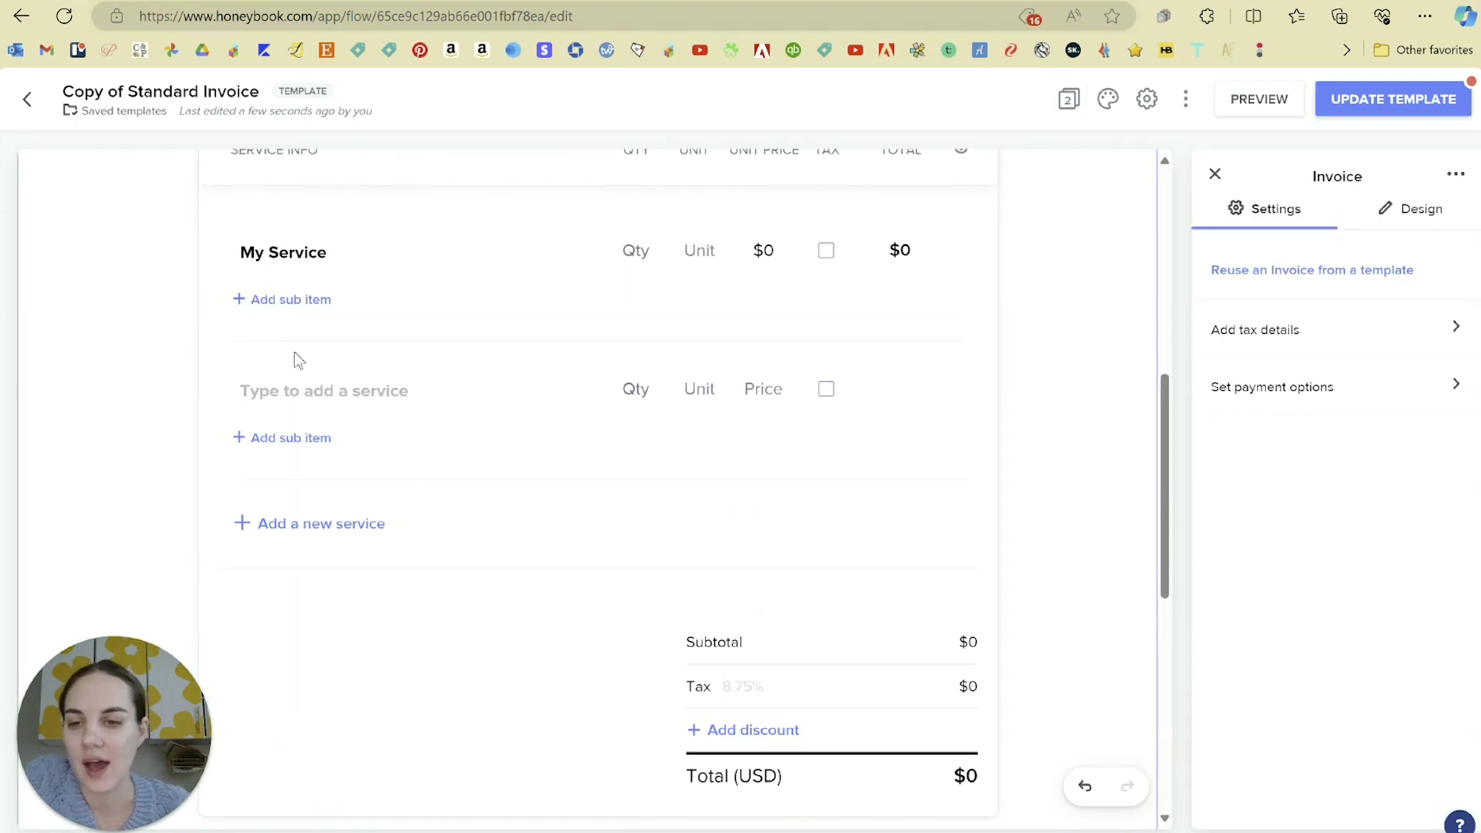
{"action": "left_click", "coordinate": [154, 355]}
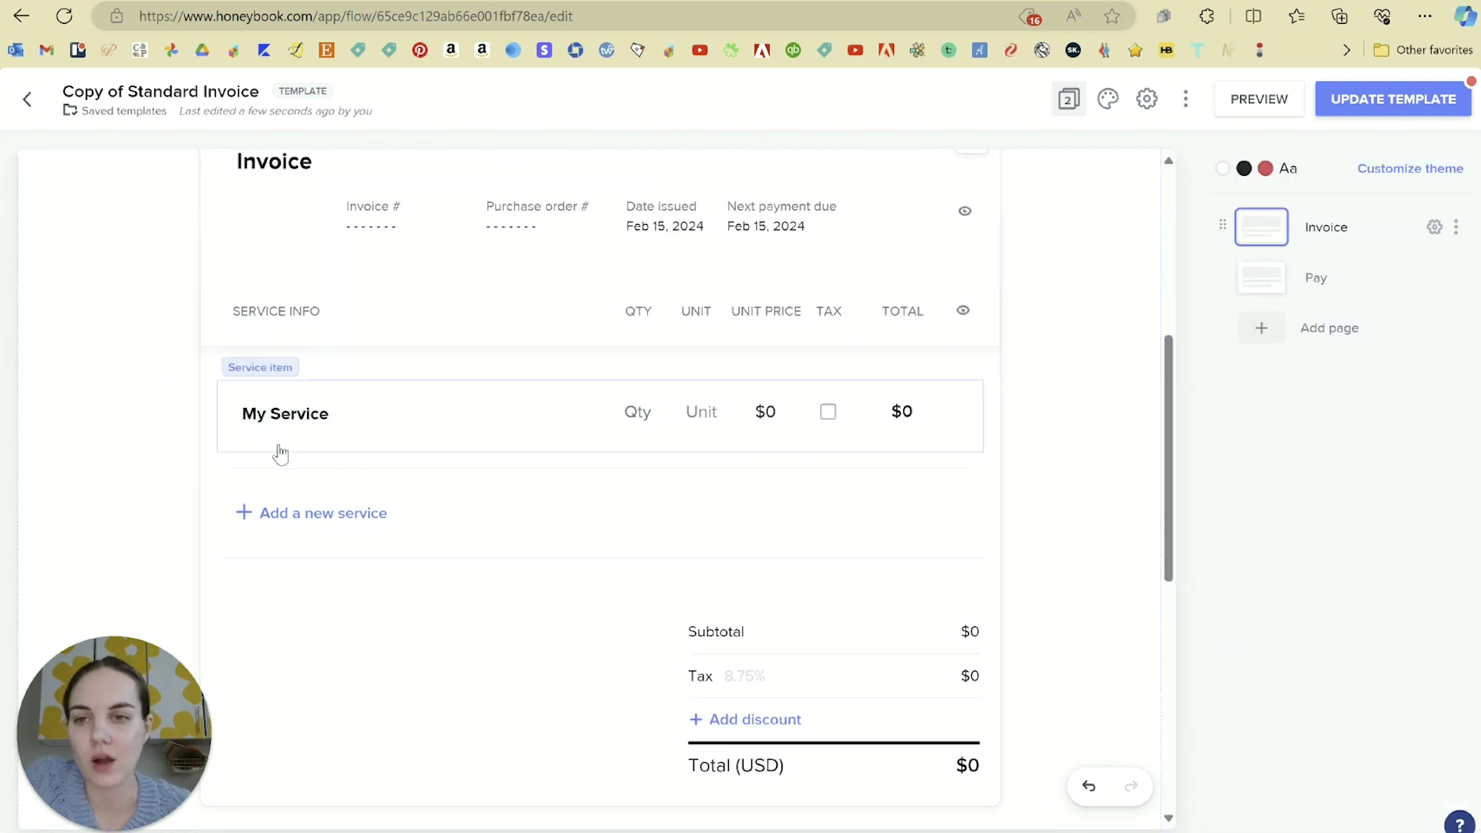
- Rename My Service to Invitation Design with quantity 1 at $1,500
{"action": "left_click", "coordinate": [328, 418]}
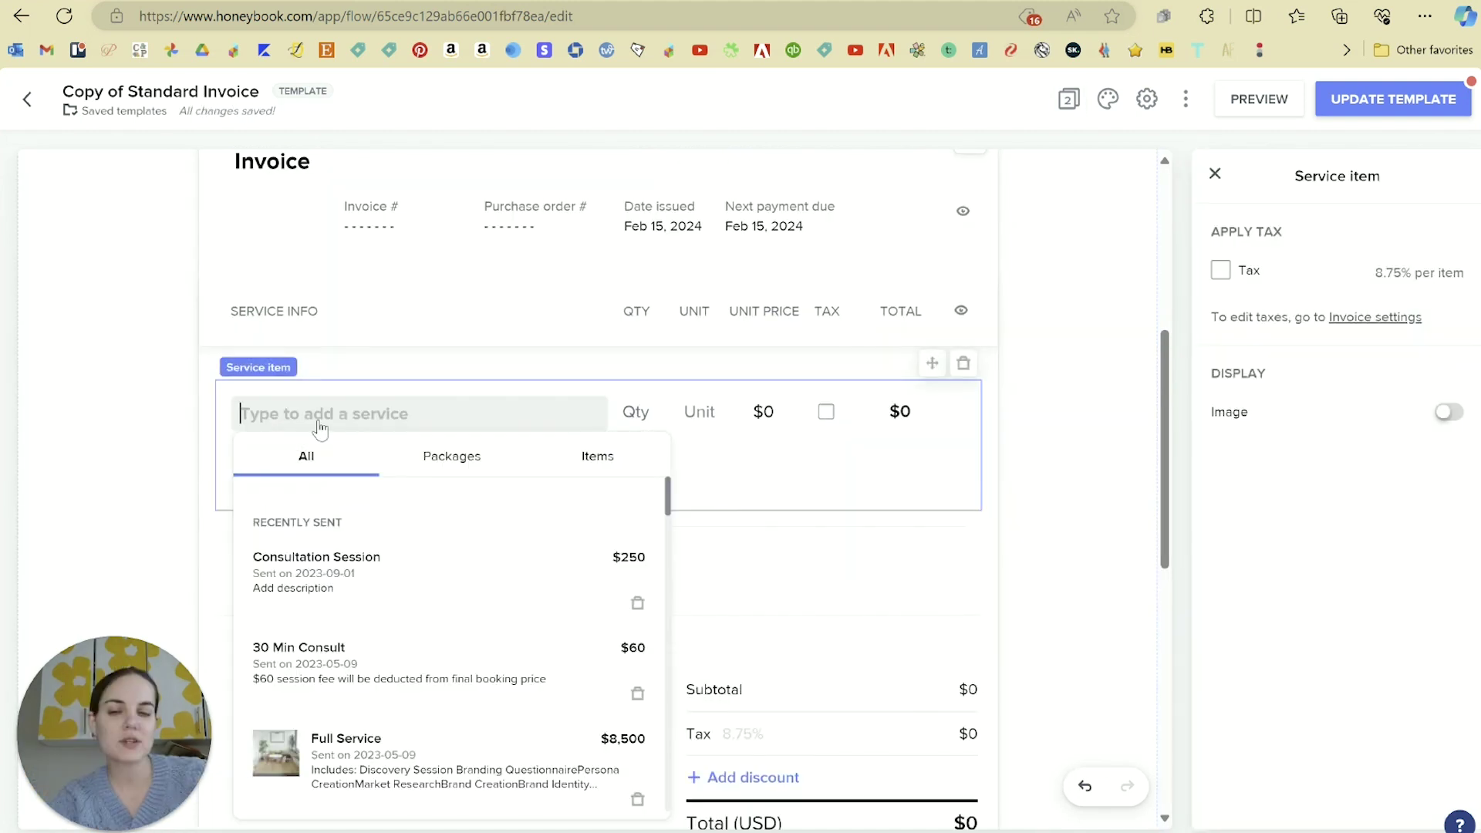
{"action": "left_click", "coordinate": [593, 458]}
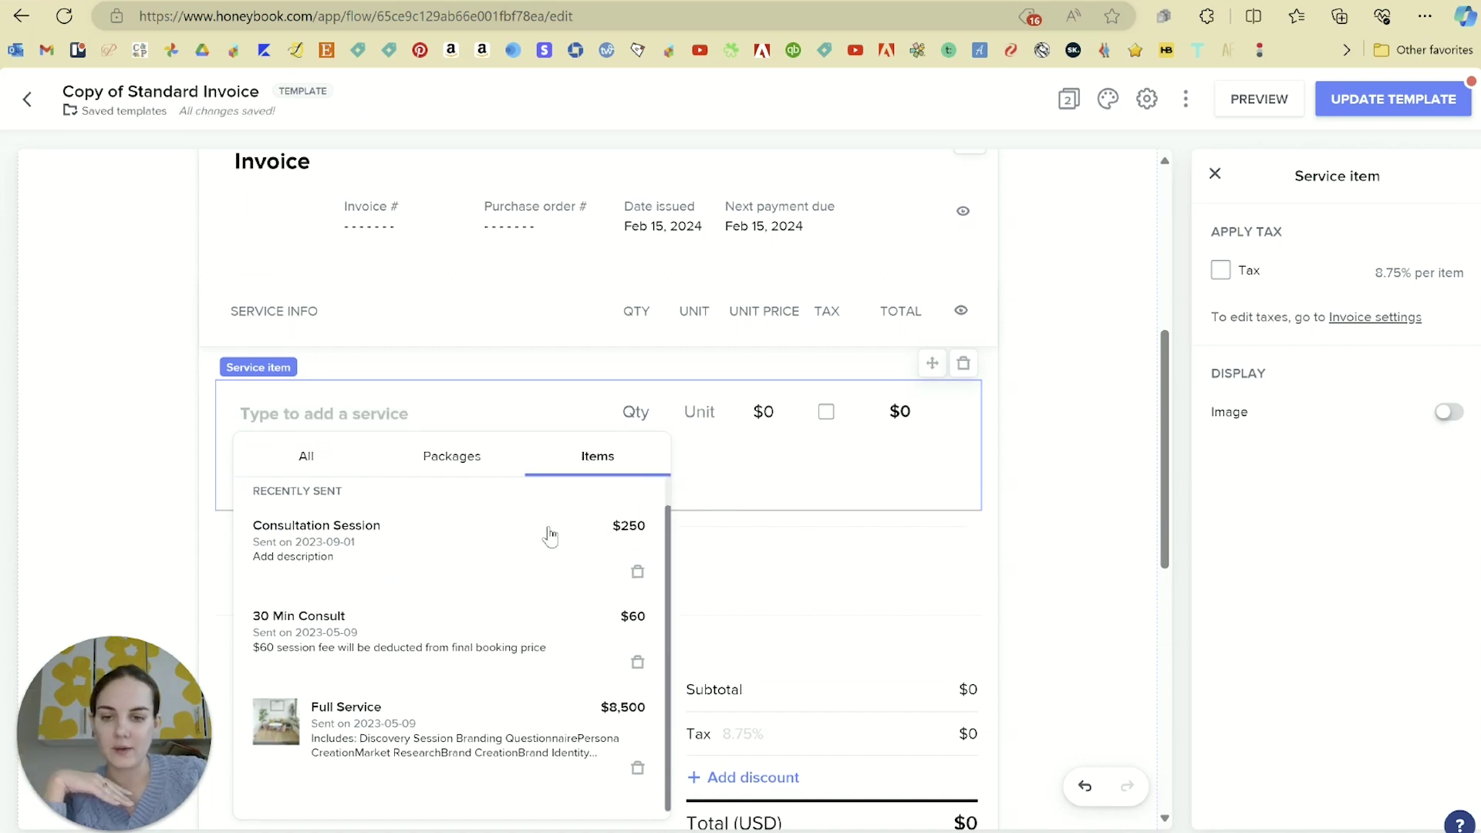
{"action": "left_click", "coordinate": [306, 462]}
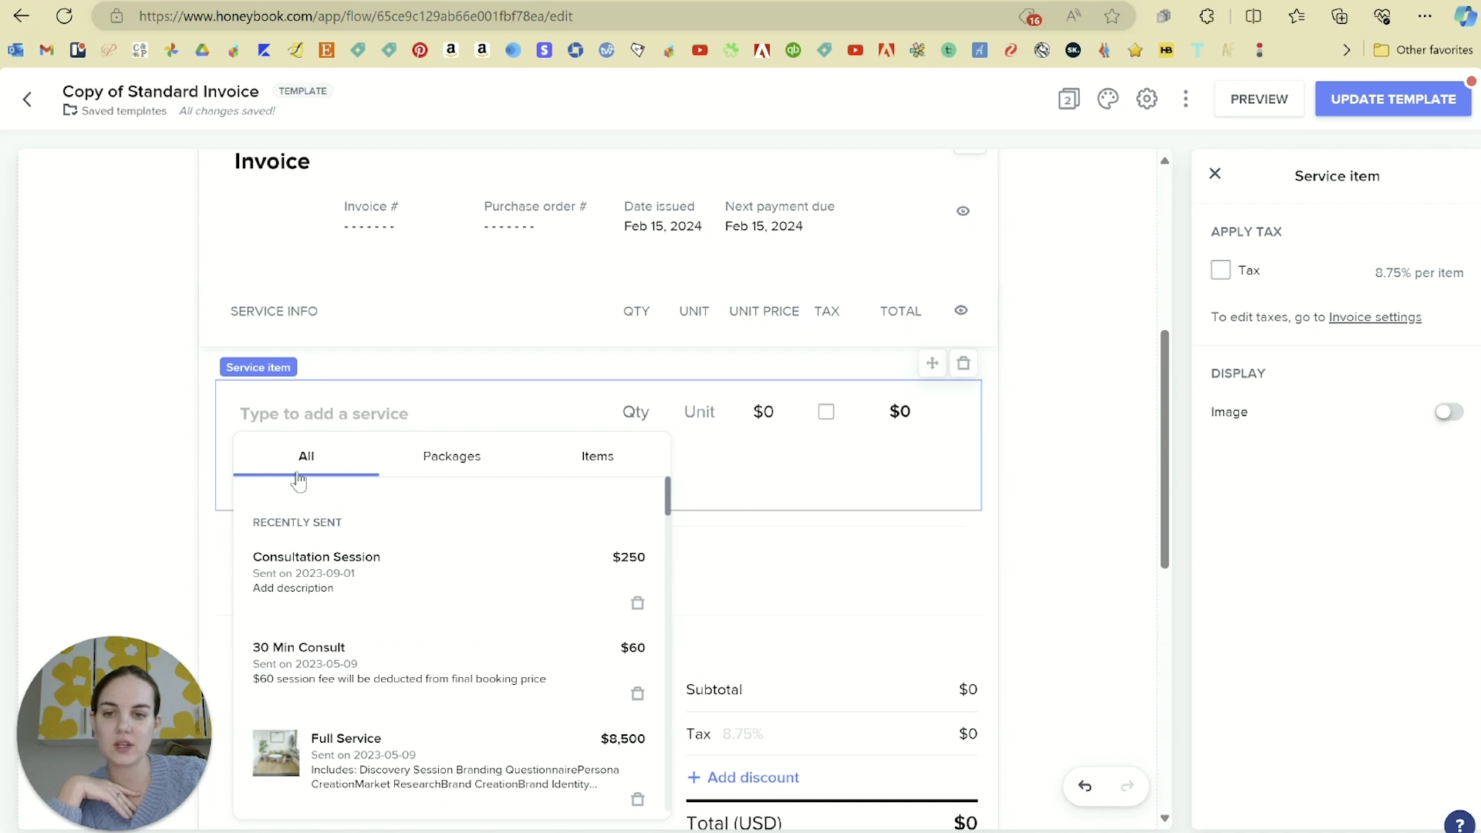
{"action": "left_click", "coordinate": [332, 409]}
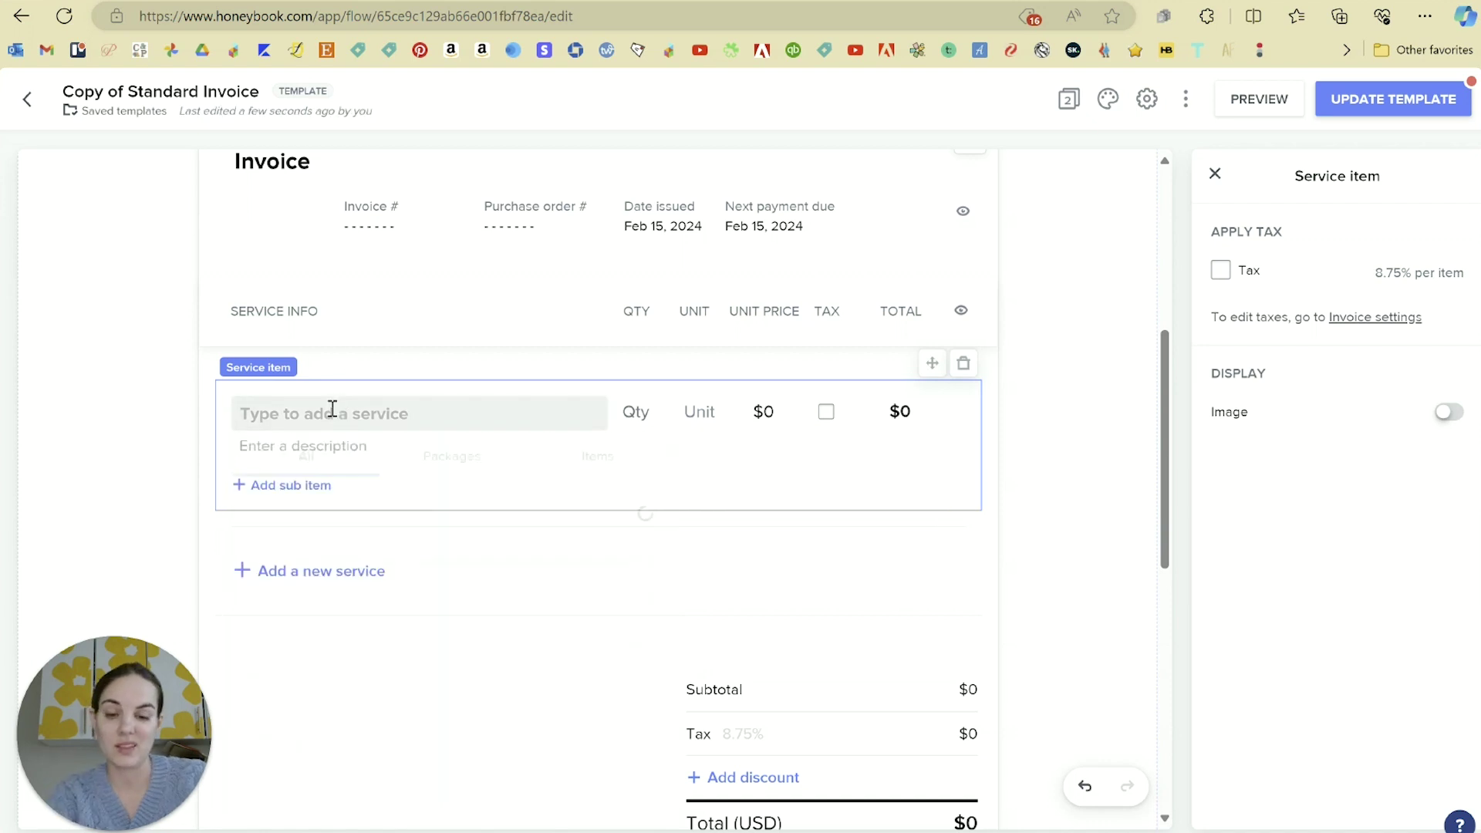
{"action": "type", "text": "Invitation Design"}
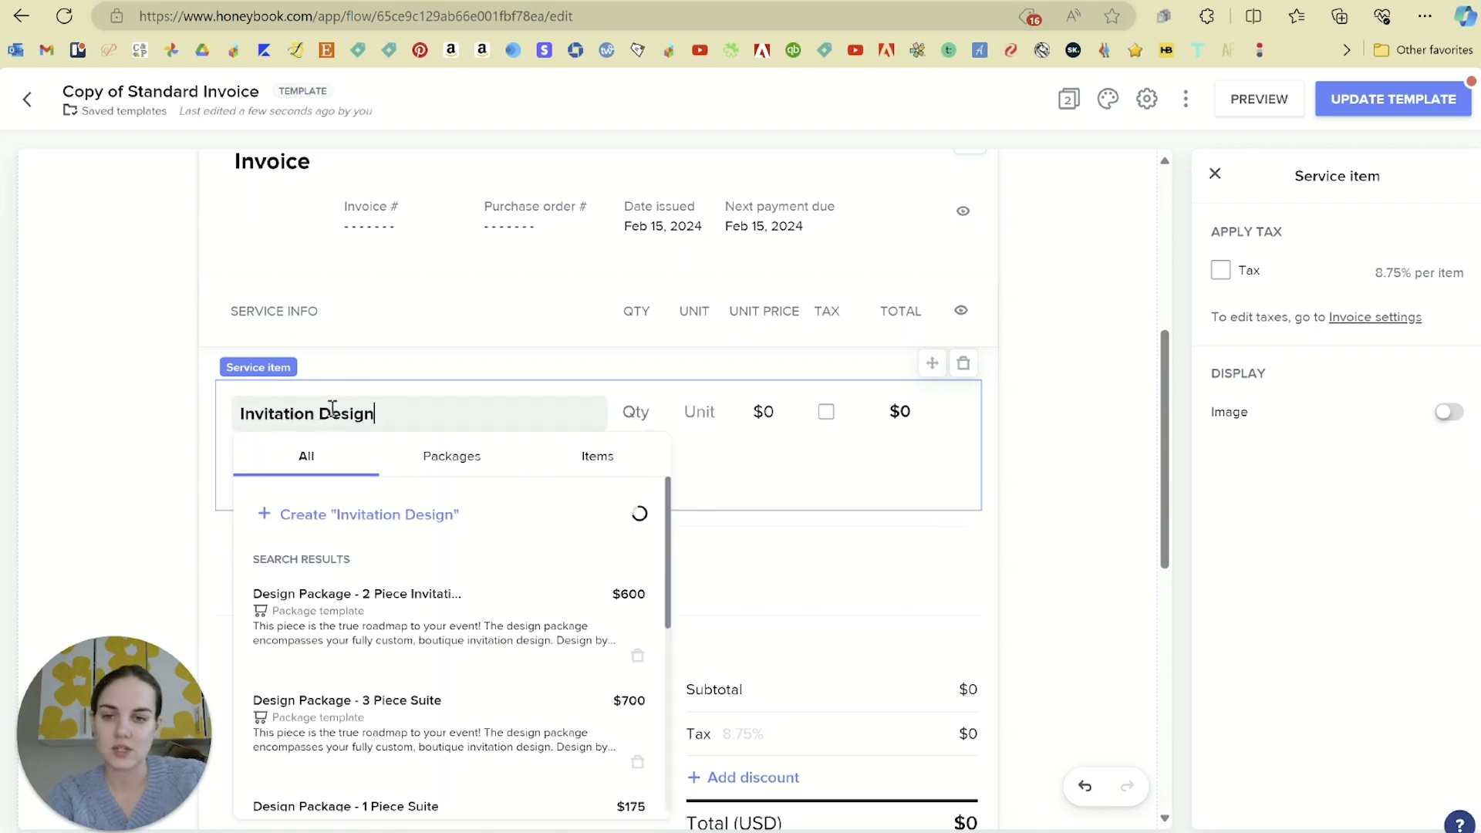
{"action": "left_click", "coordinate": [636, 412]}
{"action": "type", "text": "1"}
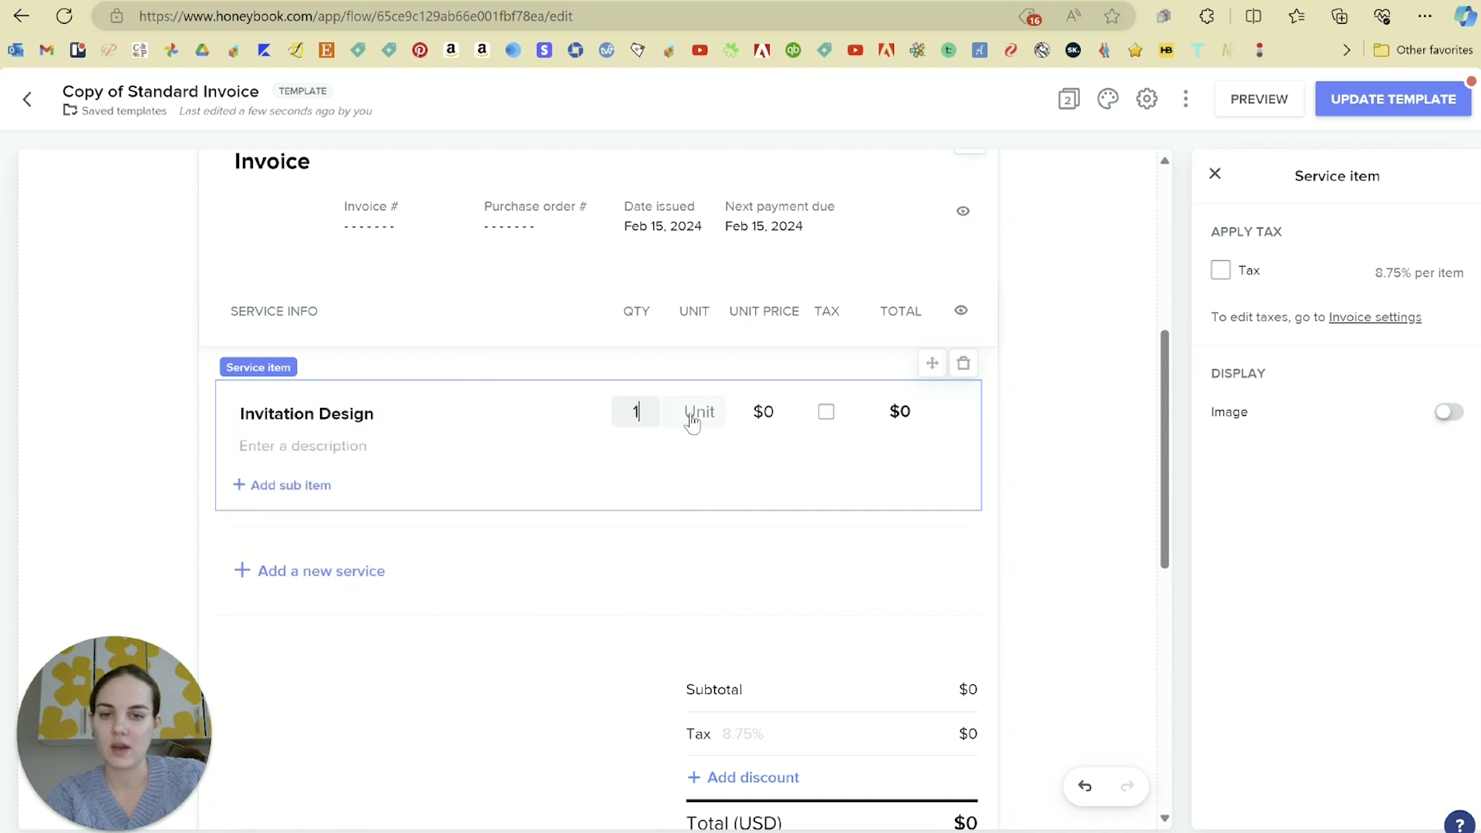
{"action": "left_click", "coordinate": [773, 405]}
{"action": "type", "text": "1,500"}
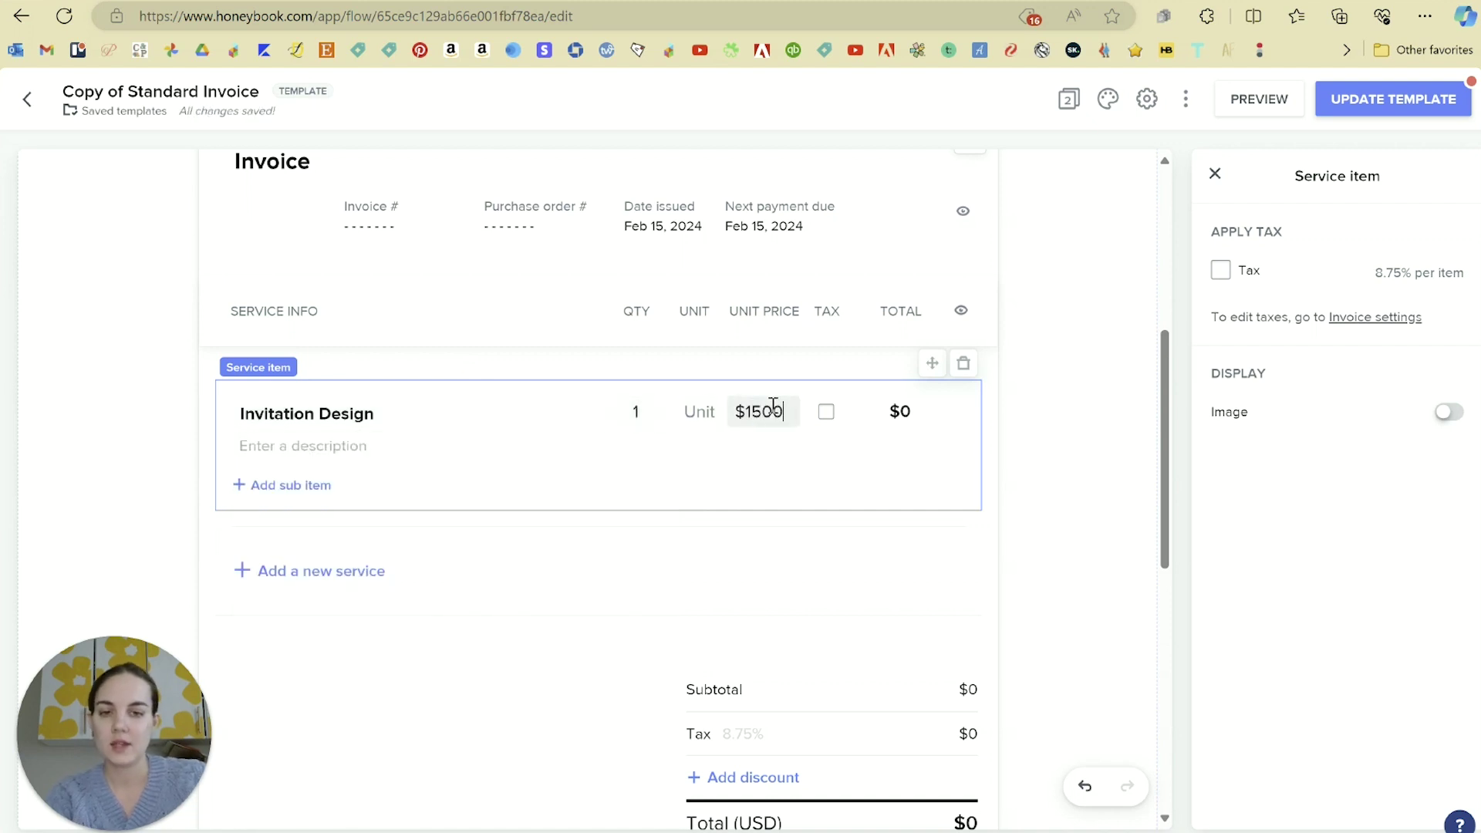
{"action": "left_click", "coordinate": [1048, 473]}
- Browse the saved services and packages, then select the Invitation Design name
{"action": "left_click", "coordinate": [293, 414]}
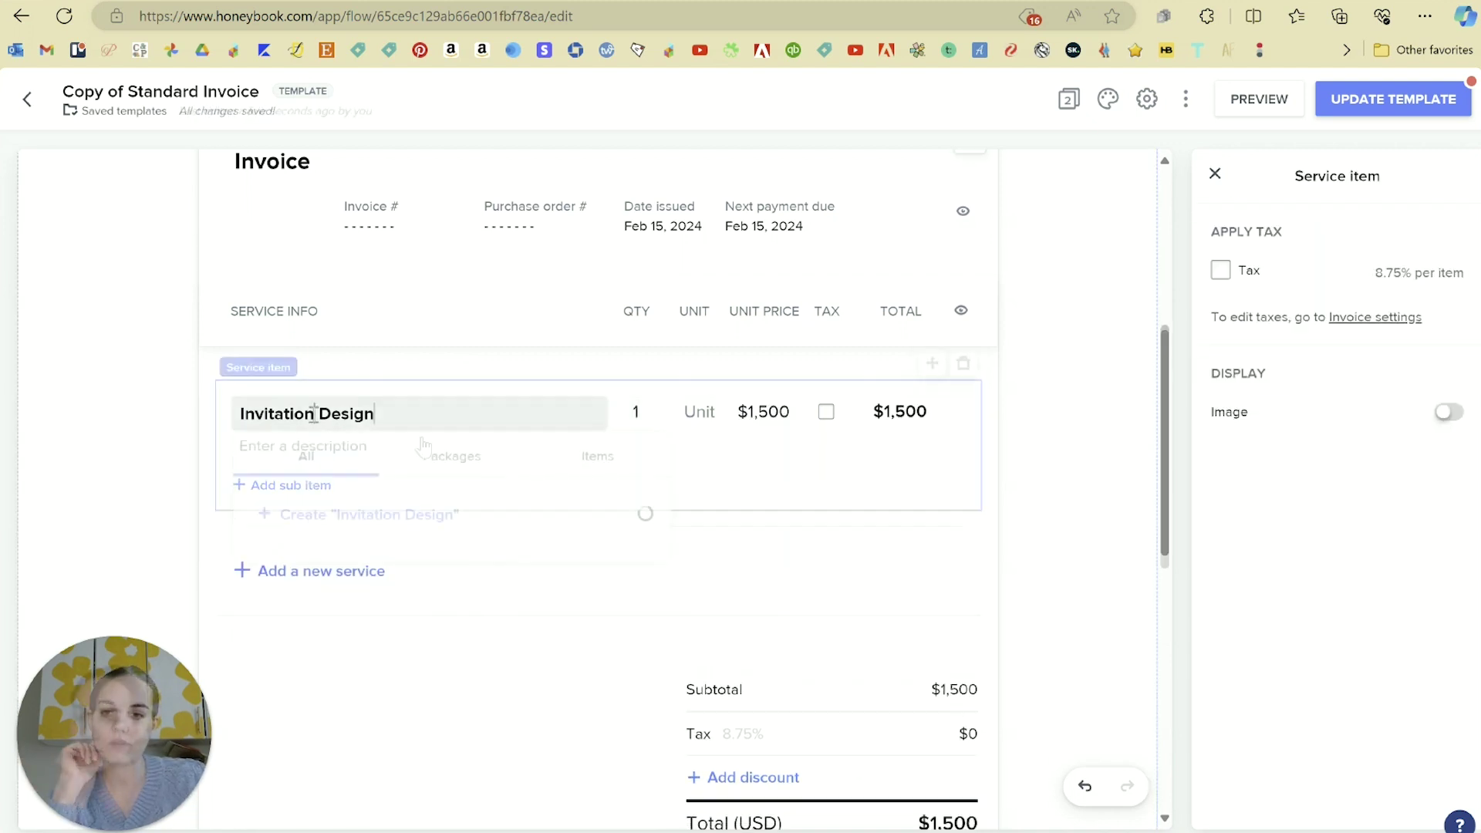
{"action": "left_click", "coordinate": [441, 471]}
{"action": "left_click", "coordinate": [302, 462]}
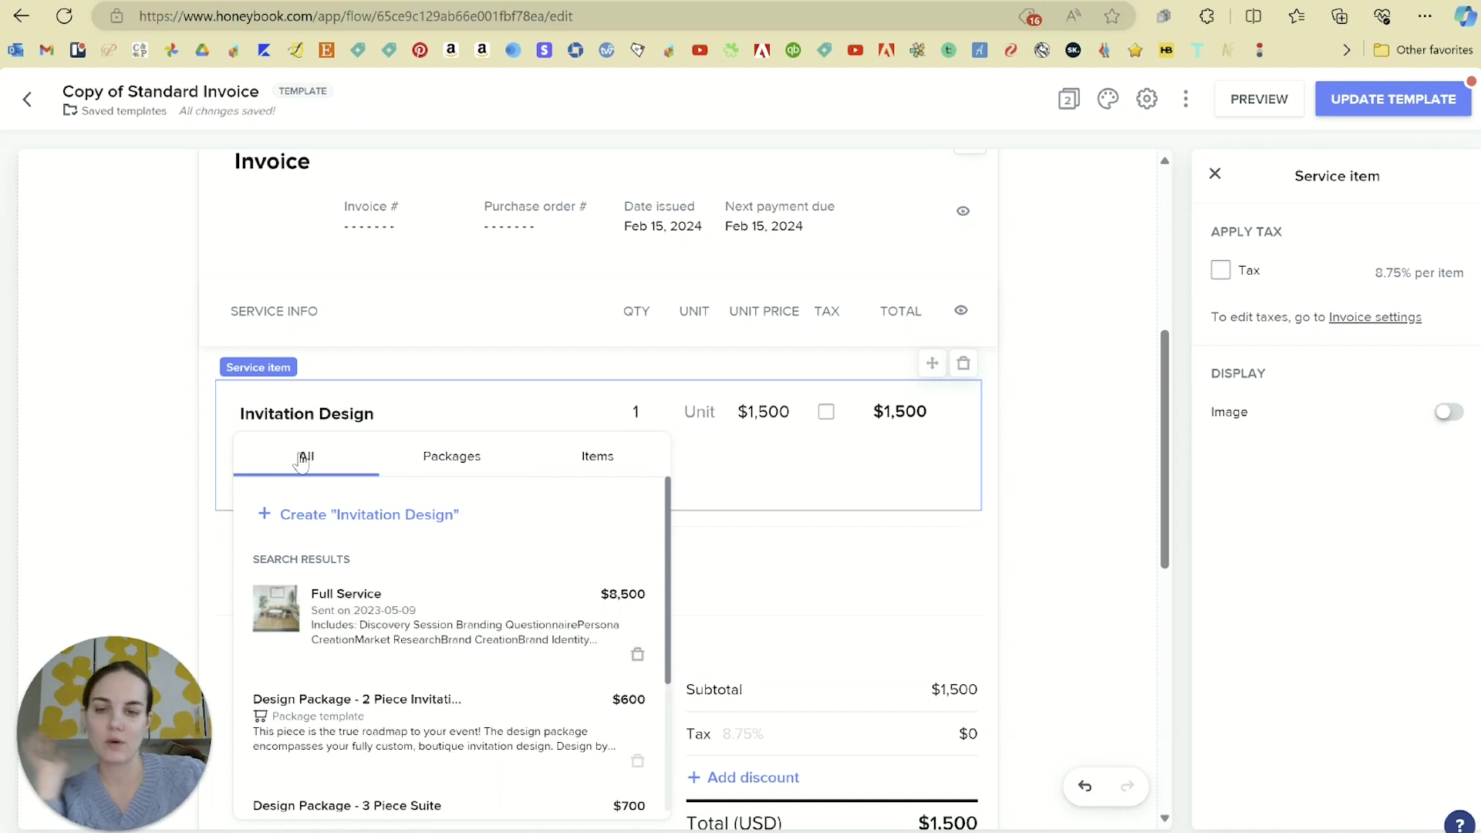
{"action": "left_click_drag", "start_coordinate": [475, 416], "coordinate": [149, 424]}
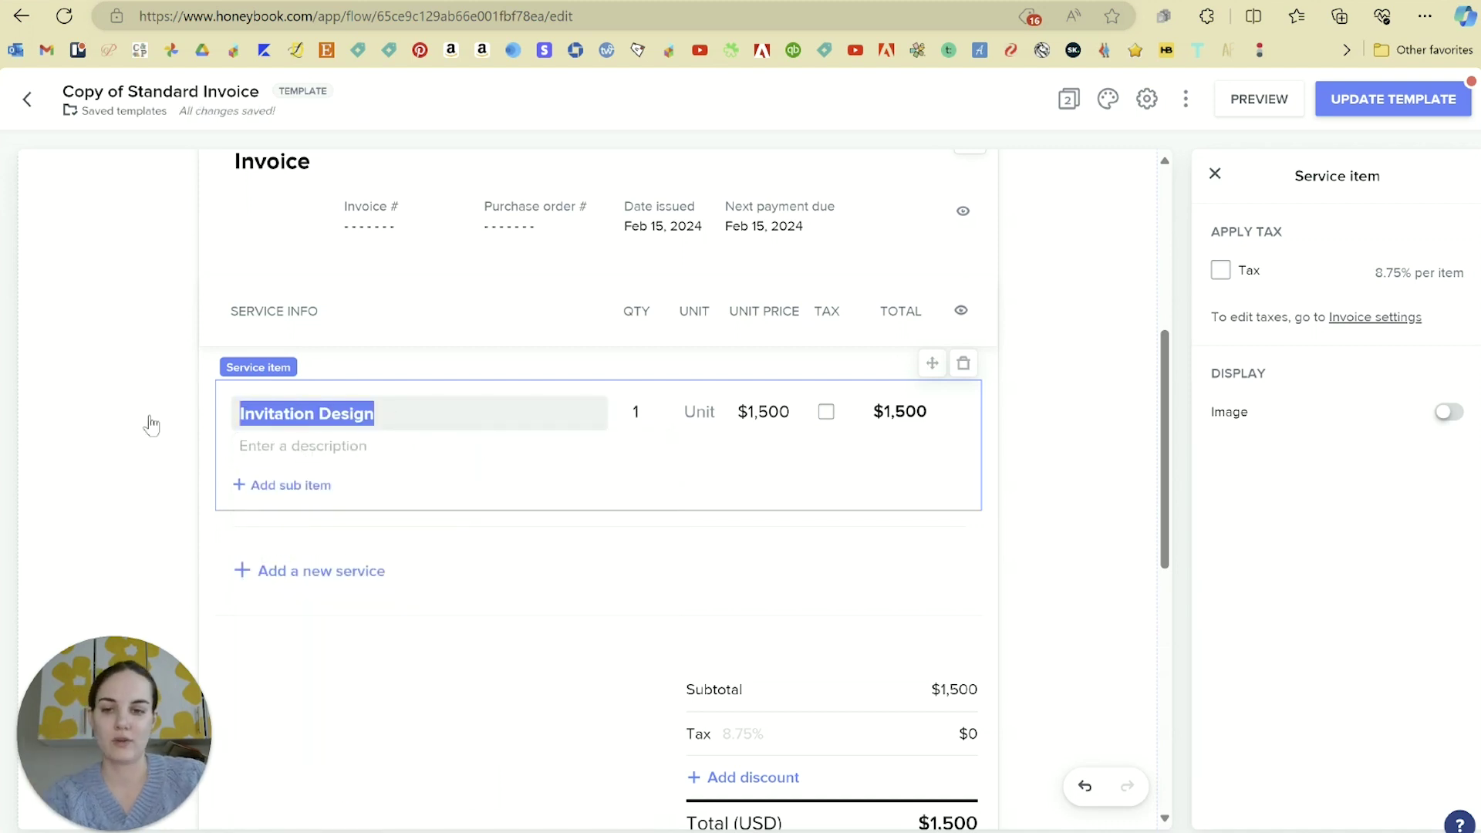
- Search '3' and fill the service line with the saved 3-Piece Suite package
{"action": "type", "text": "3"}
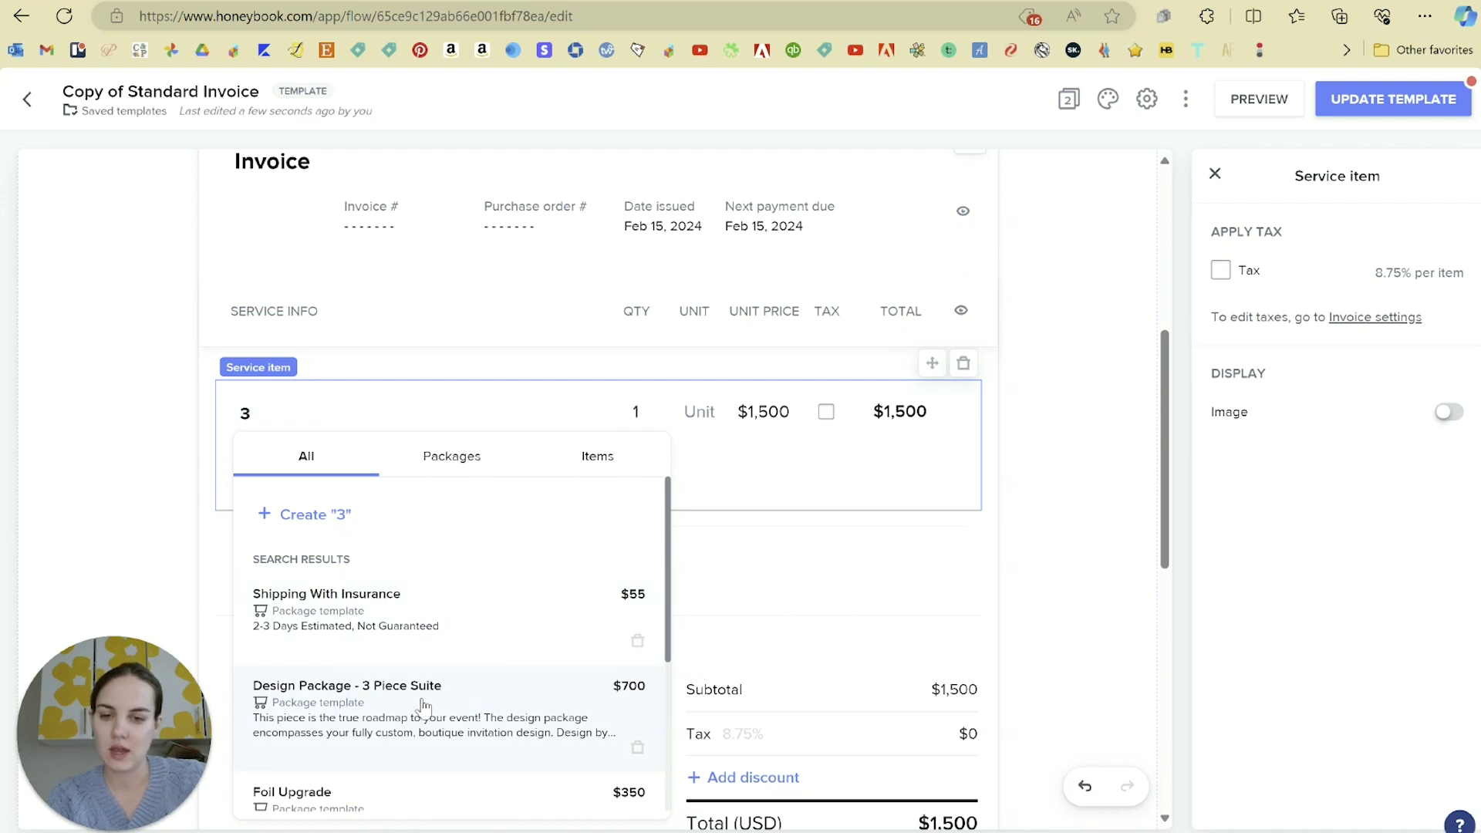
{"action": "scroll", "coordinate": [416, 679], "scroll_direction": "down", "scroll_amount": 5}
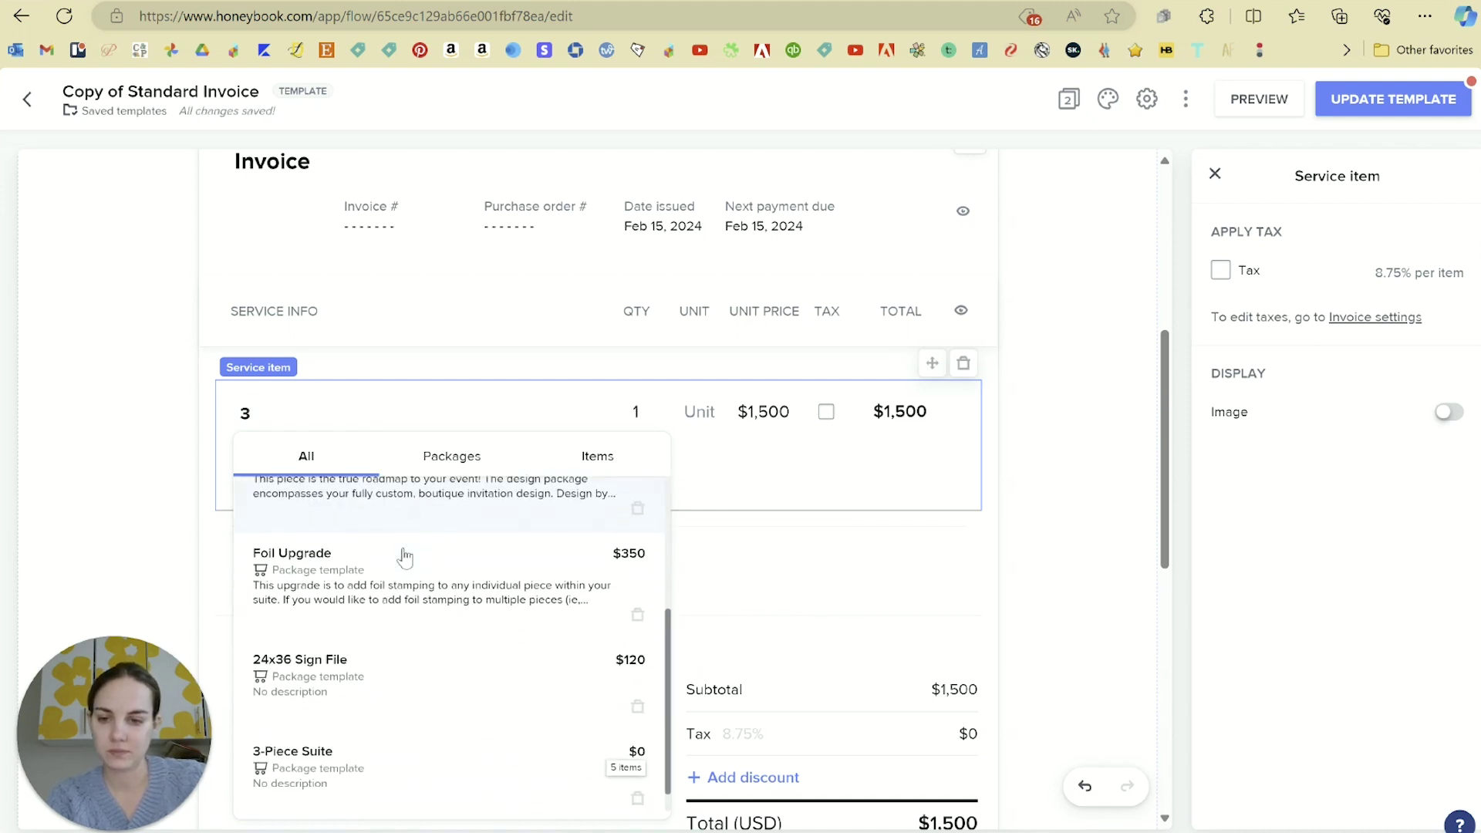
{"action": "left_click", "coordinate": [317, 737]}
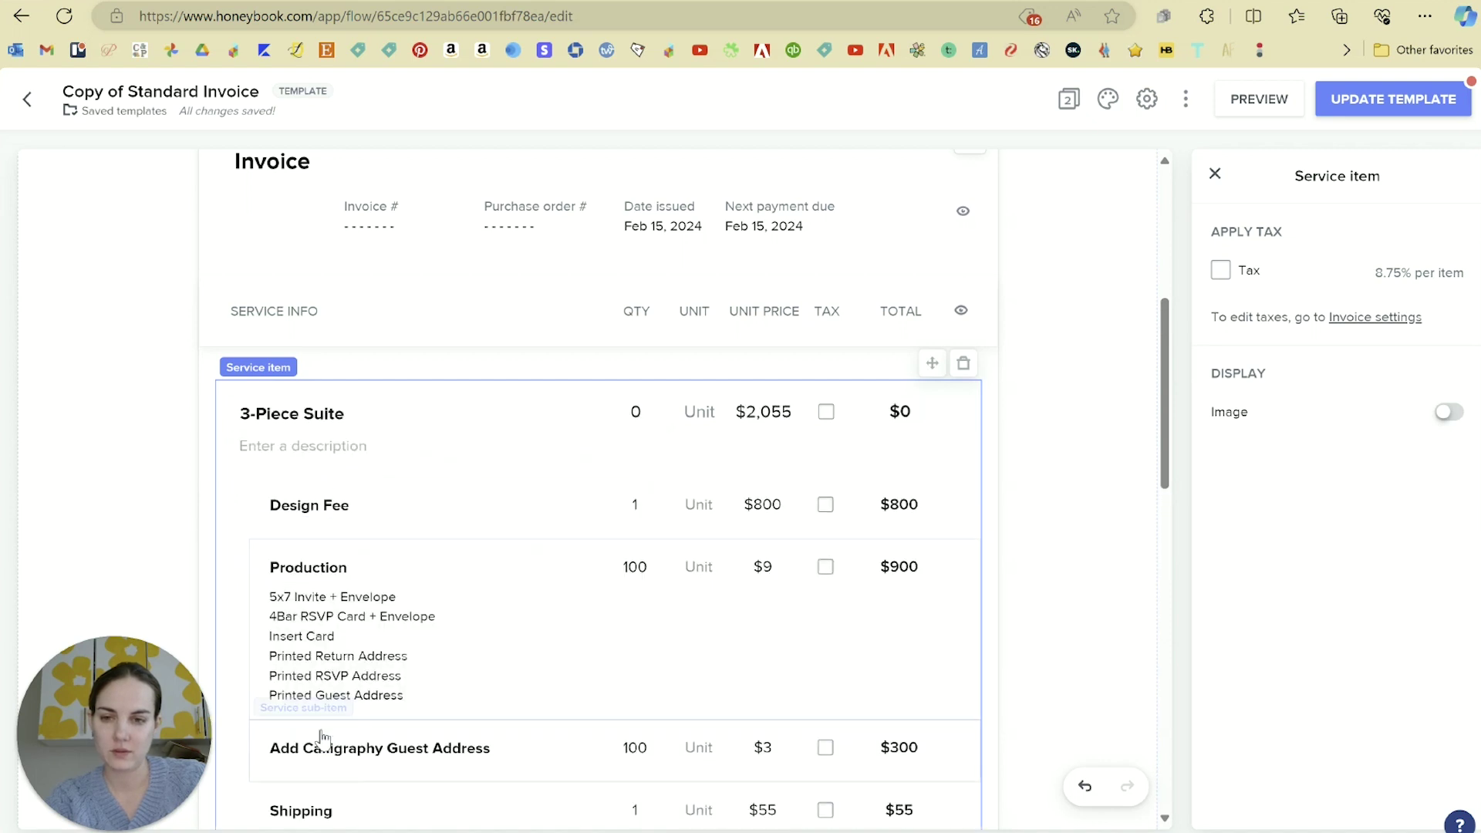
{"action": "left_click", "coordinate": [1103, 487]}
{"action": "scroll", "coordinate": [1100, 480], "scroll_direction": "down", "scroll_amount": 2}
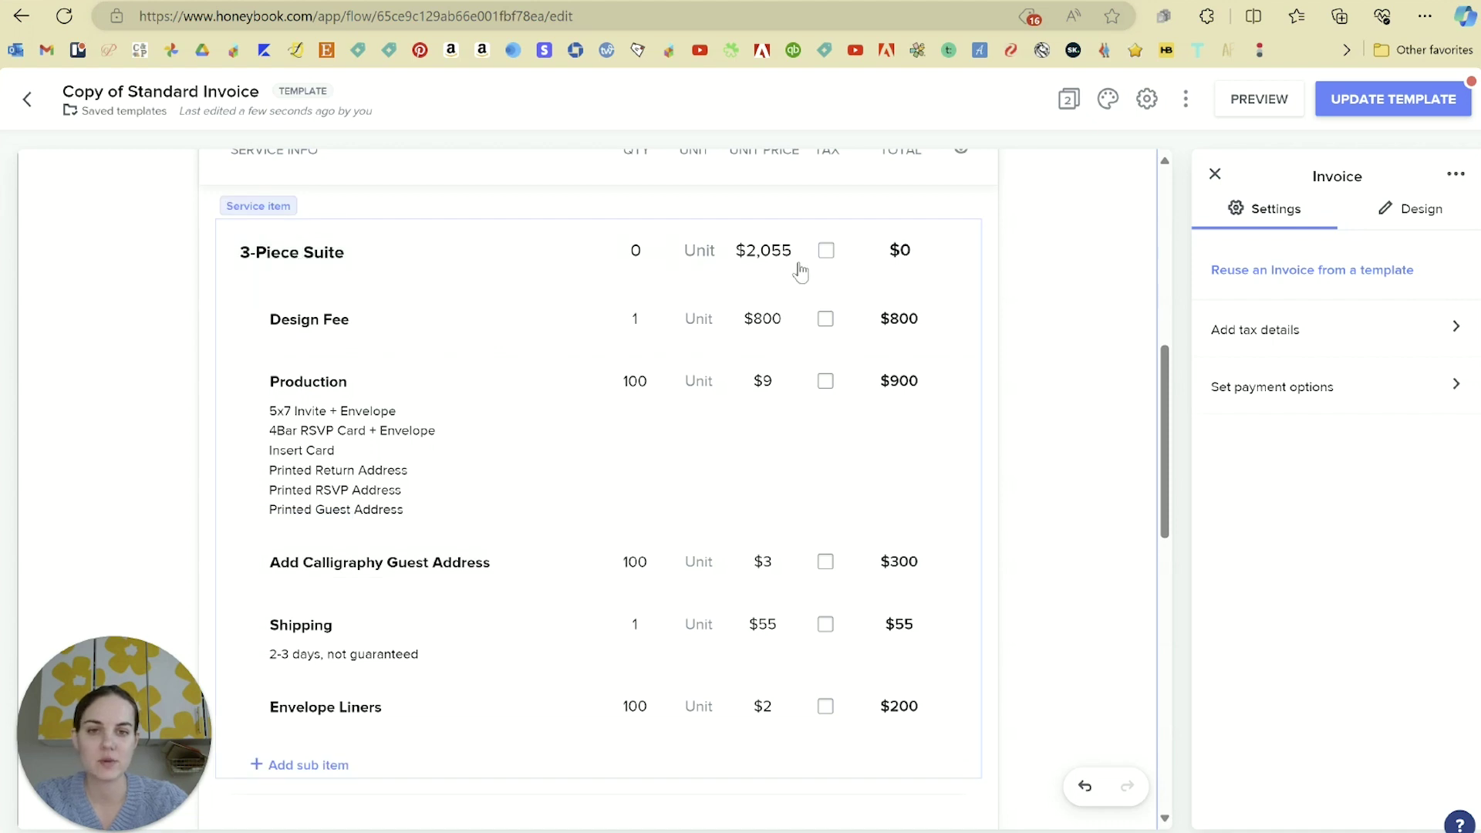
- Mark the Production sub-item as taxable
{"action": "scroll", "coordinate": [763, 325], "scroll_direction": "down", "scroll_amount": 1}
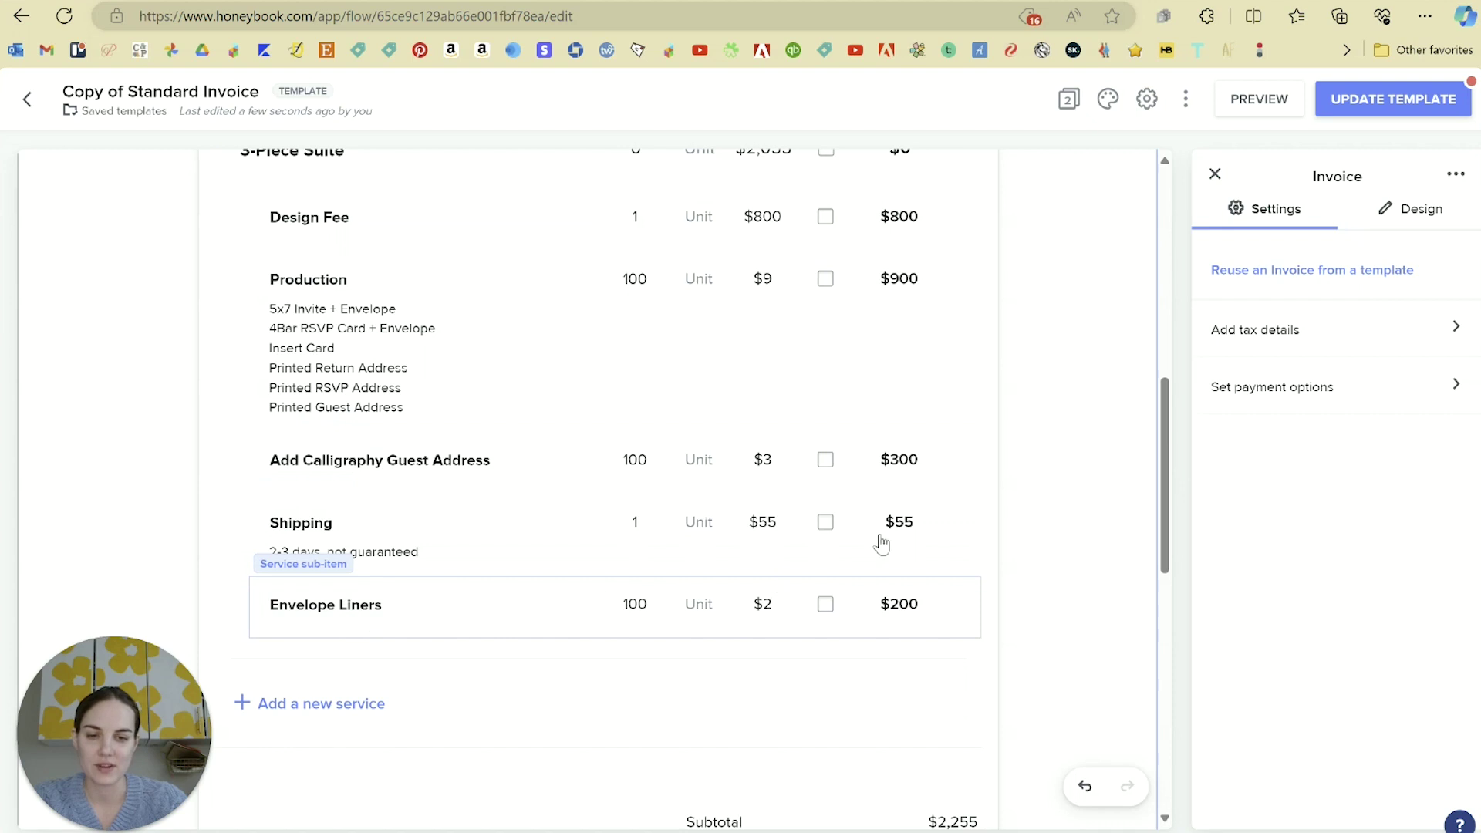
{"action": "scroll", "coordinate": [1081, 473], "scroll_direction": "down", "scroll_amount": 2}
{"action": "scroll", "coordinate": [1081, 473], "scroll_direction": "up", "scroll_amount": 3}
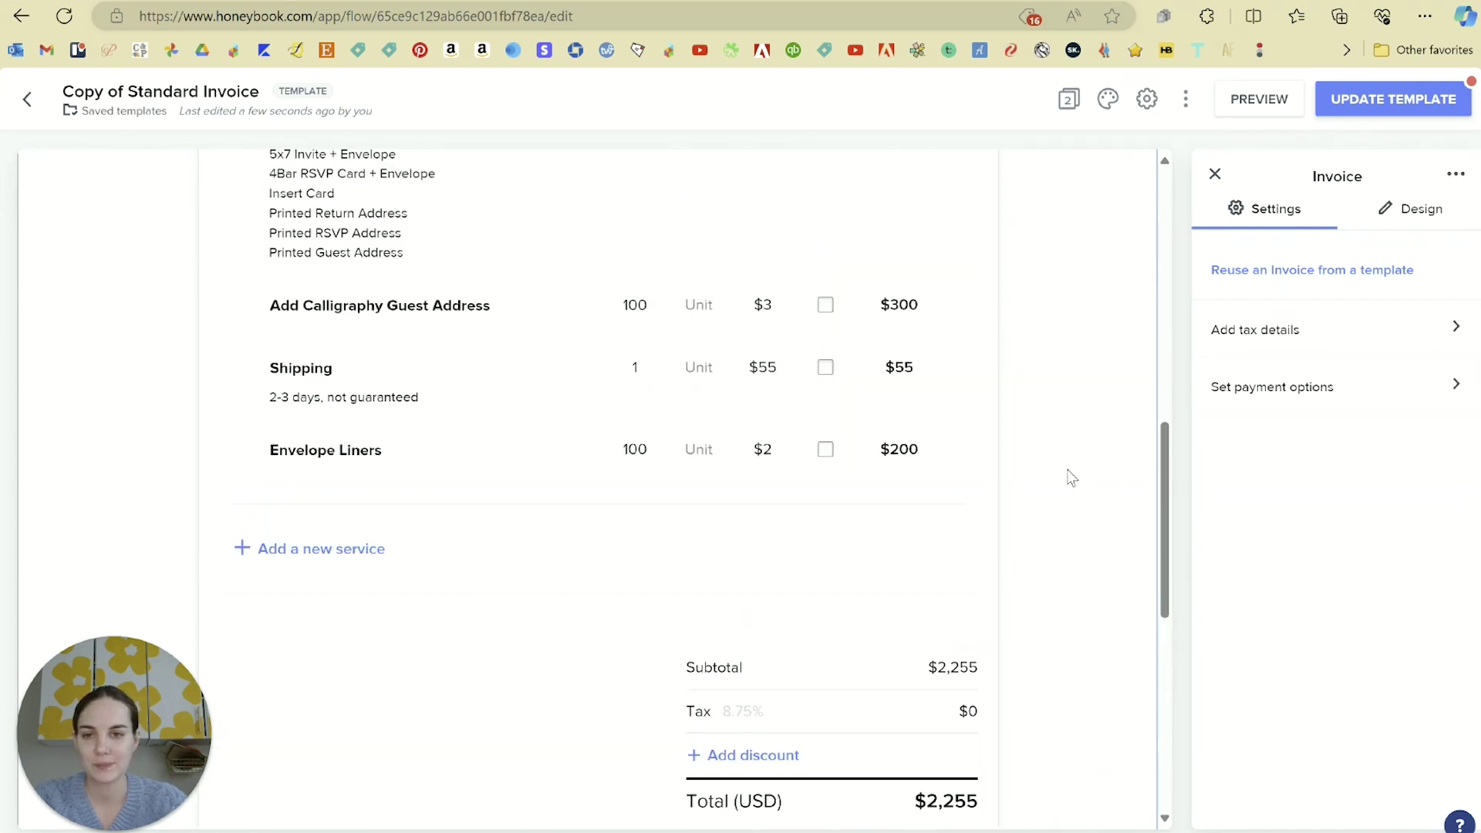
{"action": "left_click", "coordinate": [864, 389]}
{"action": "left_click", "coordinate": [1096, 456]}
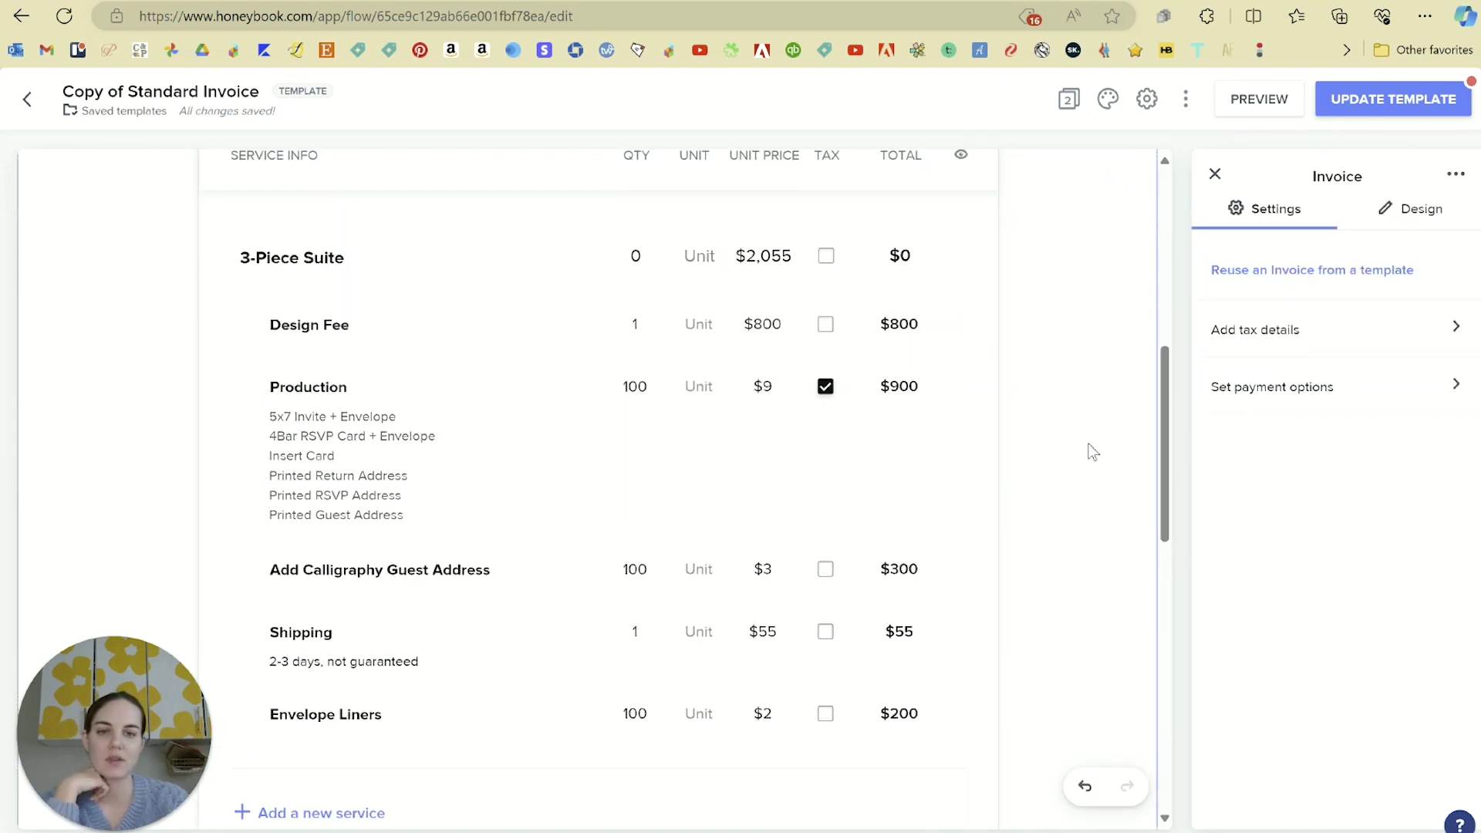
- Bring up the Edit Tax settings showing 8.75% and add a blank service line
{"action": "scroll", "coordinate": [1080, 439], "scroll_direction": "down", "scroll_amount": 5}
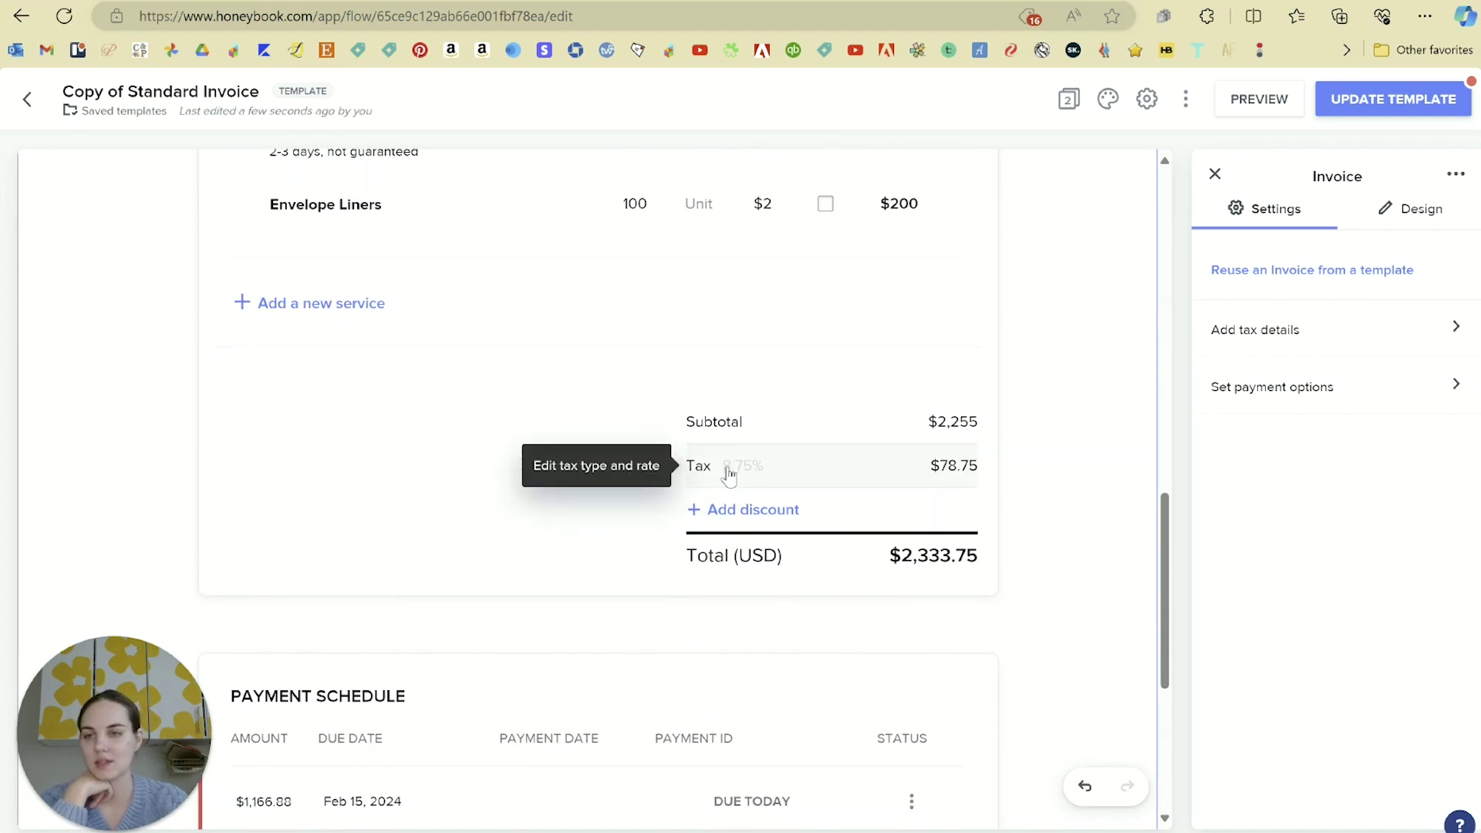
{"action": "left_click", "coordinate": [728, 476]}
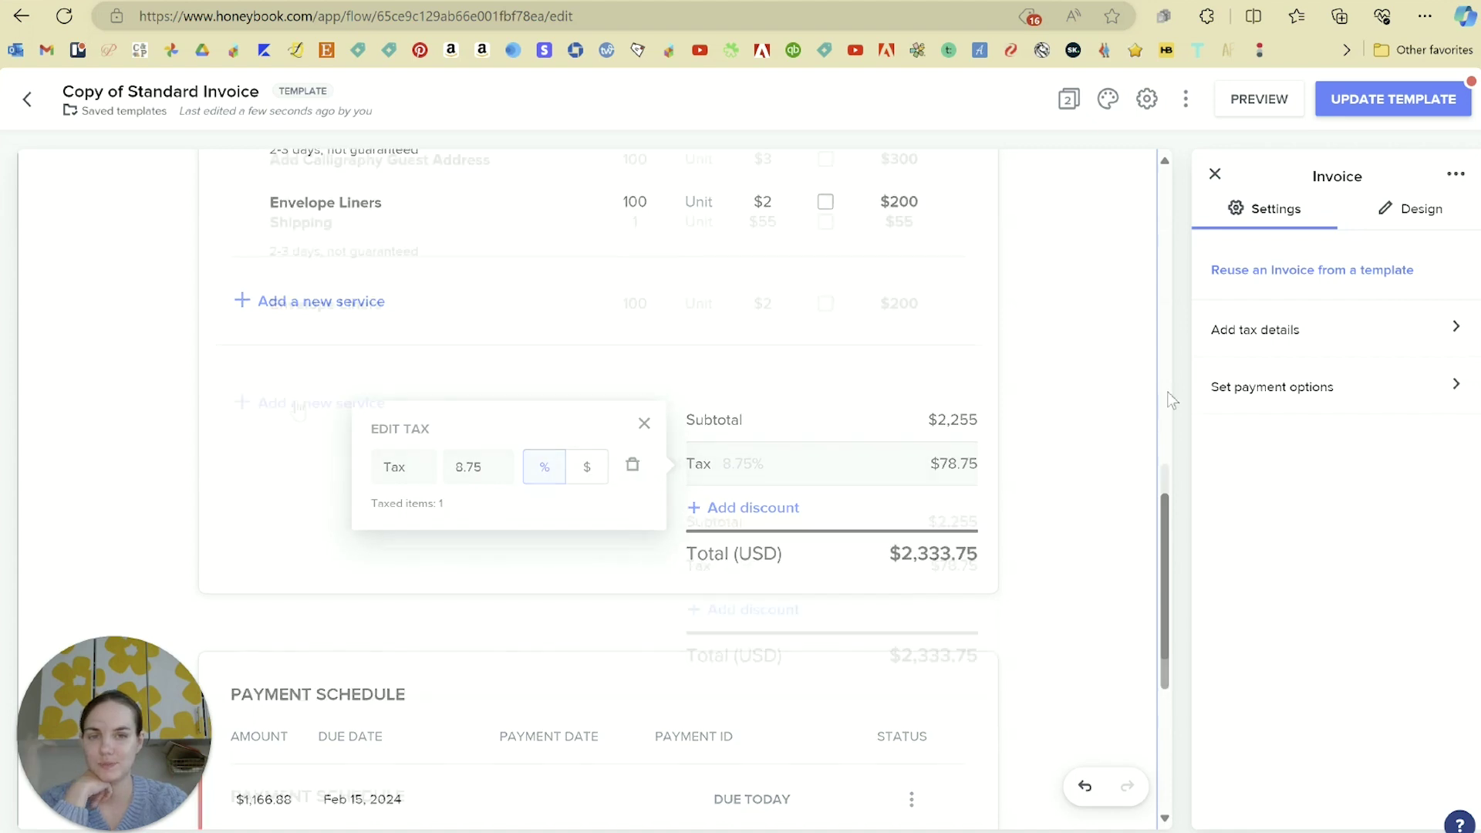
{"action": "left_click", "coordinate": [301, 302]}
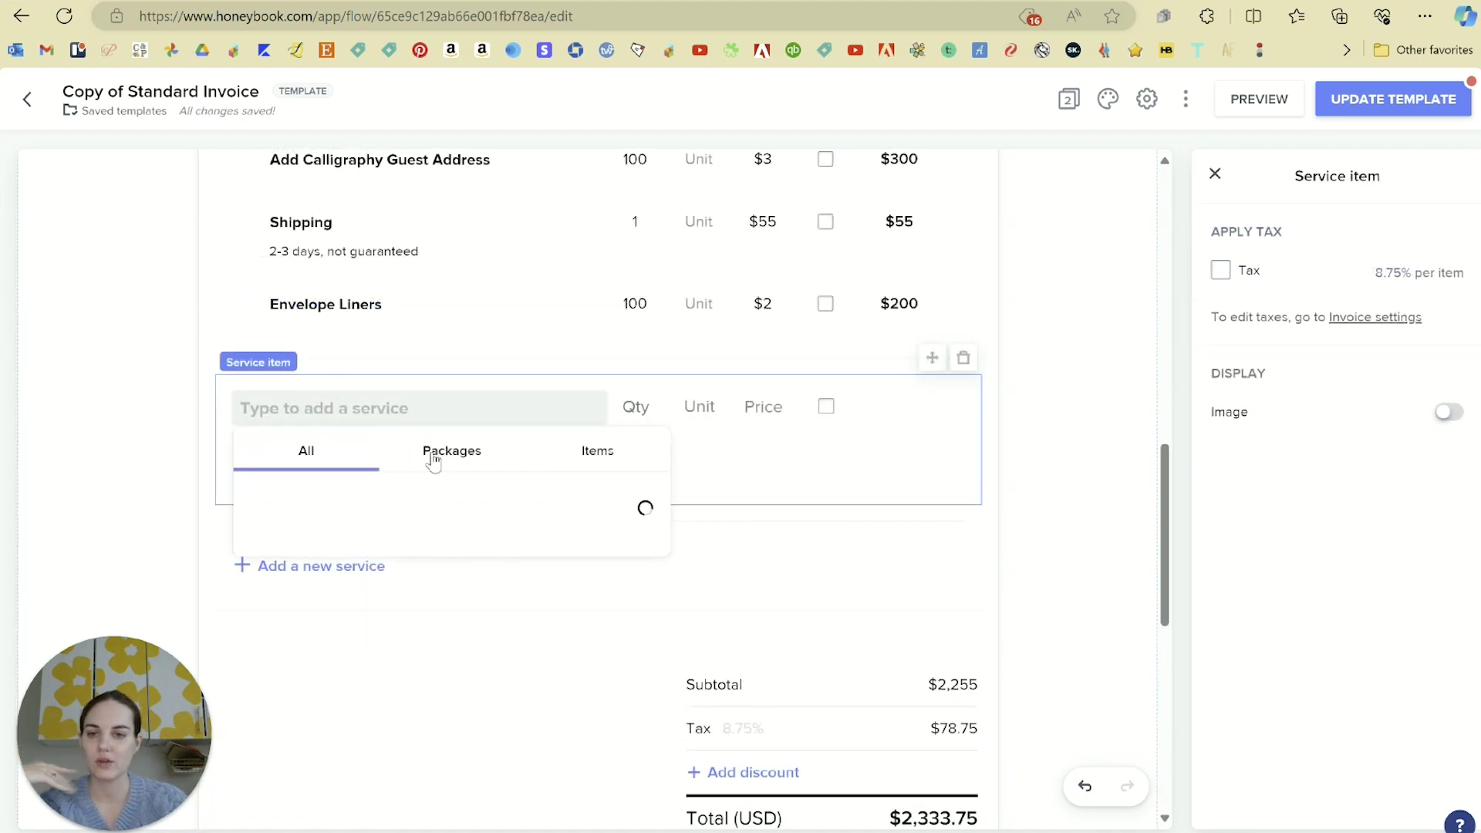
- Fill the new service line with the 24x36 Sign File package at $120
{"action": "left_click", "coordinate": [439, 454]}
{"action": "scroll", "coordinate": [429, 596], "scroll_direction": "down", "scroll_amount": 4}
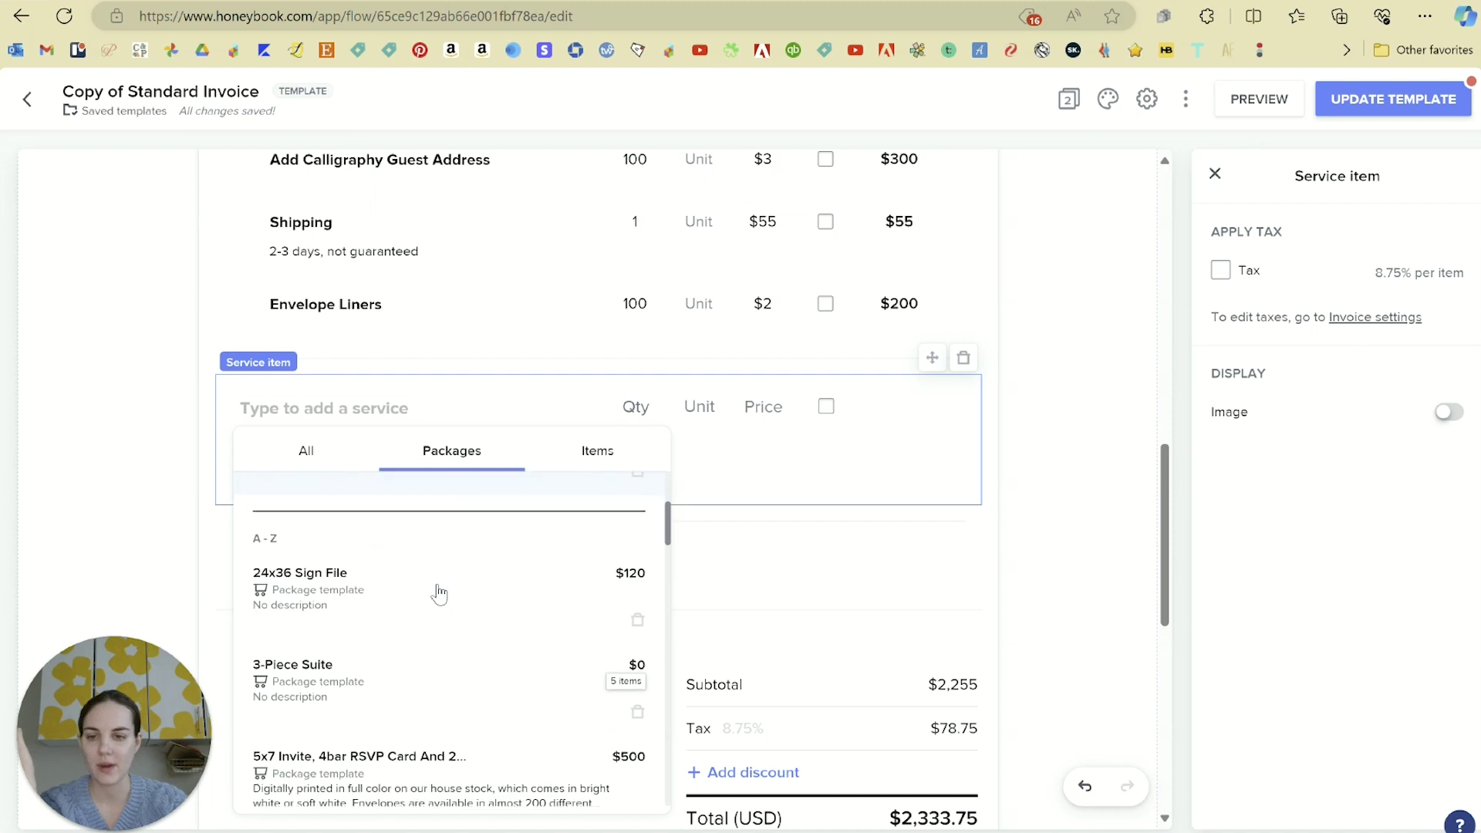
{"action": "left_click", "coordinate": [338, 561]}
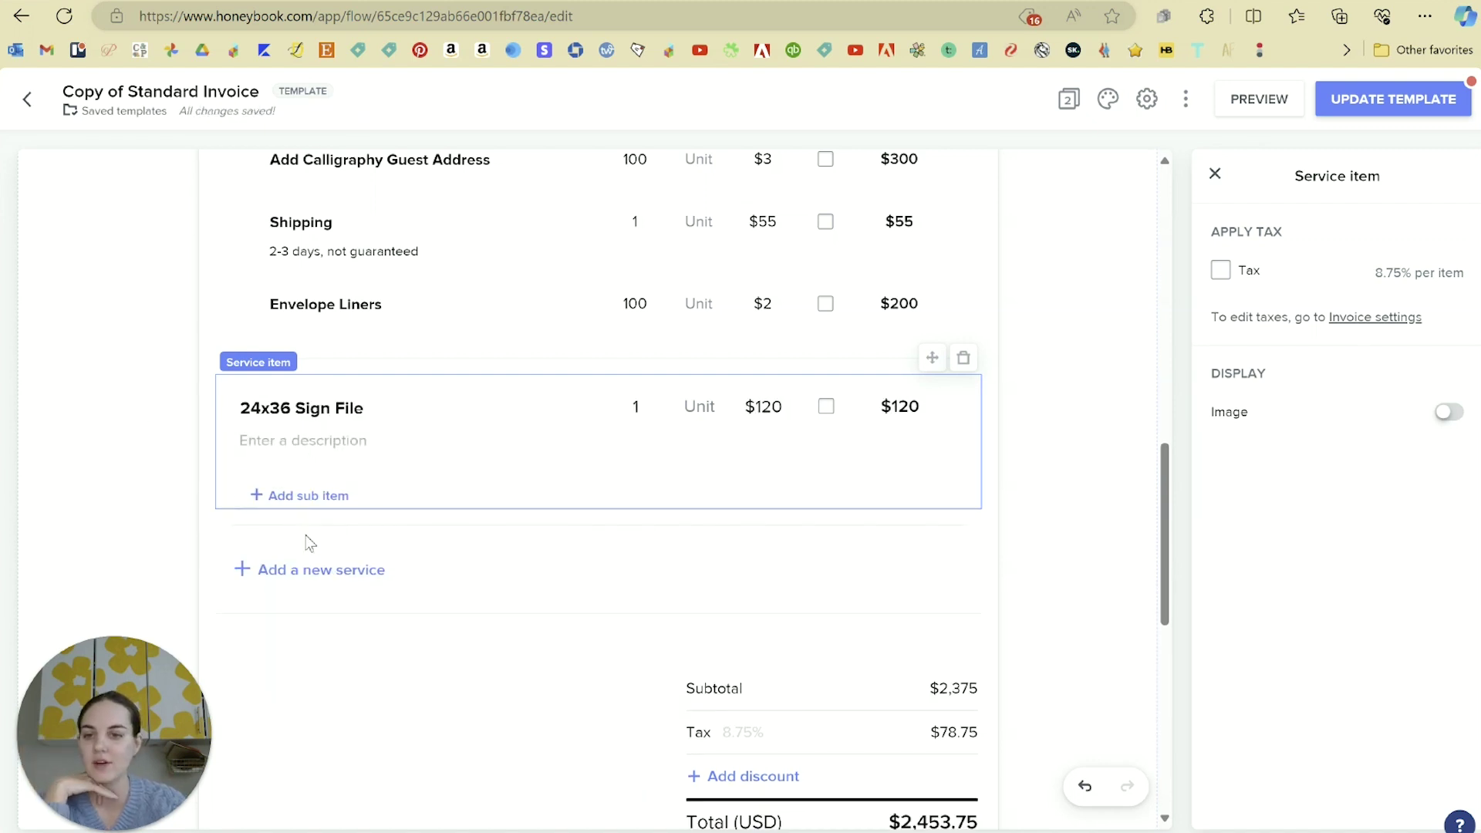
- Add a Napkin Design service line with quantity 1 at $45
{"action": "left_click", "coordinate": [301, 586]}
{"action": "left_click", "coordinate": [357, 517]}
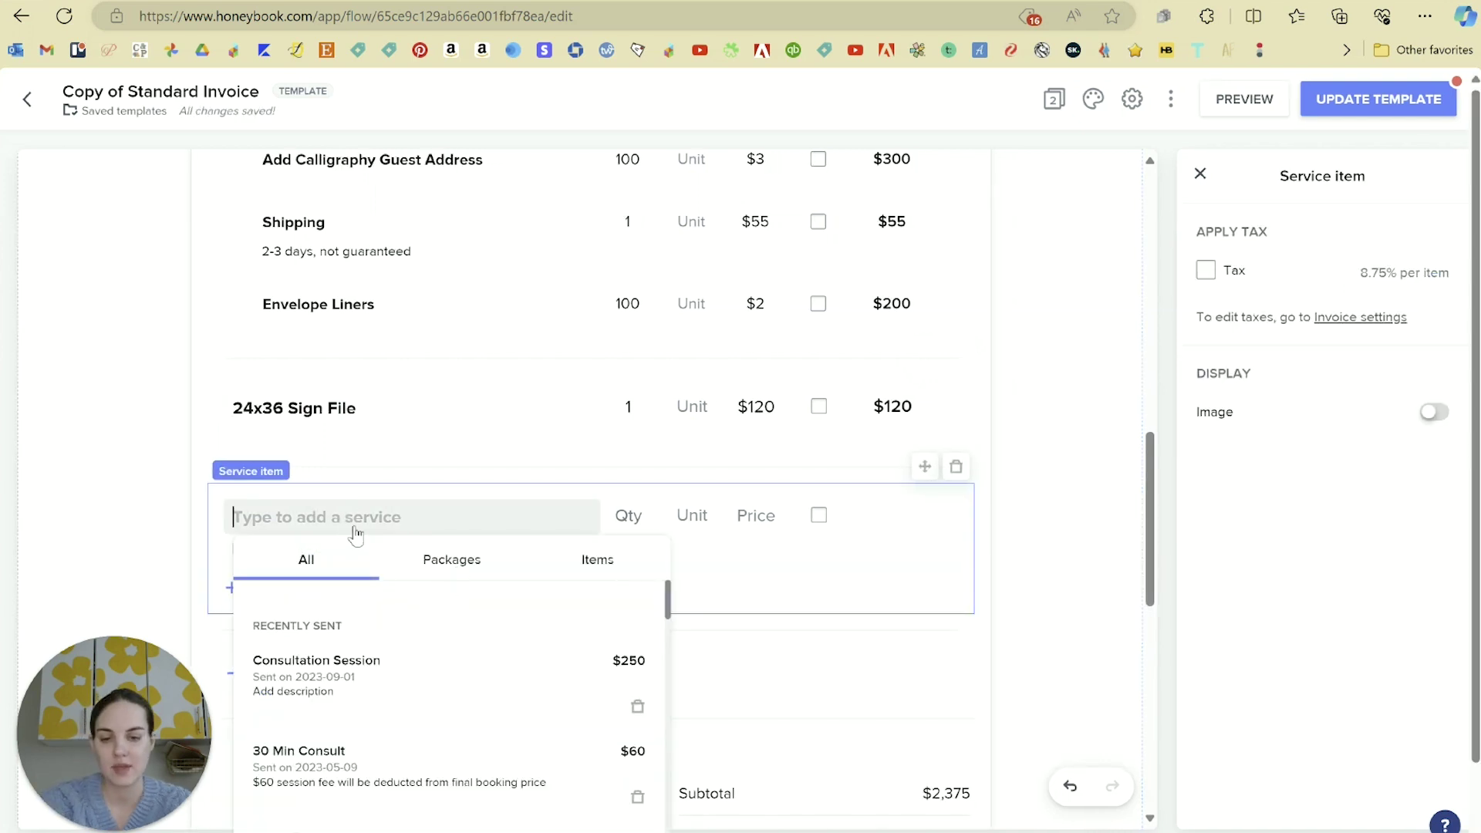
{"action": "type", "text": "Napkin Design"}
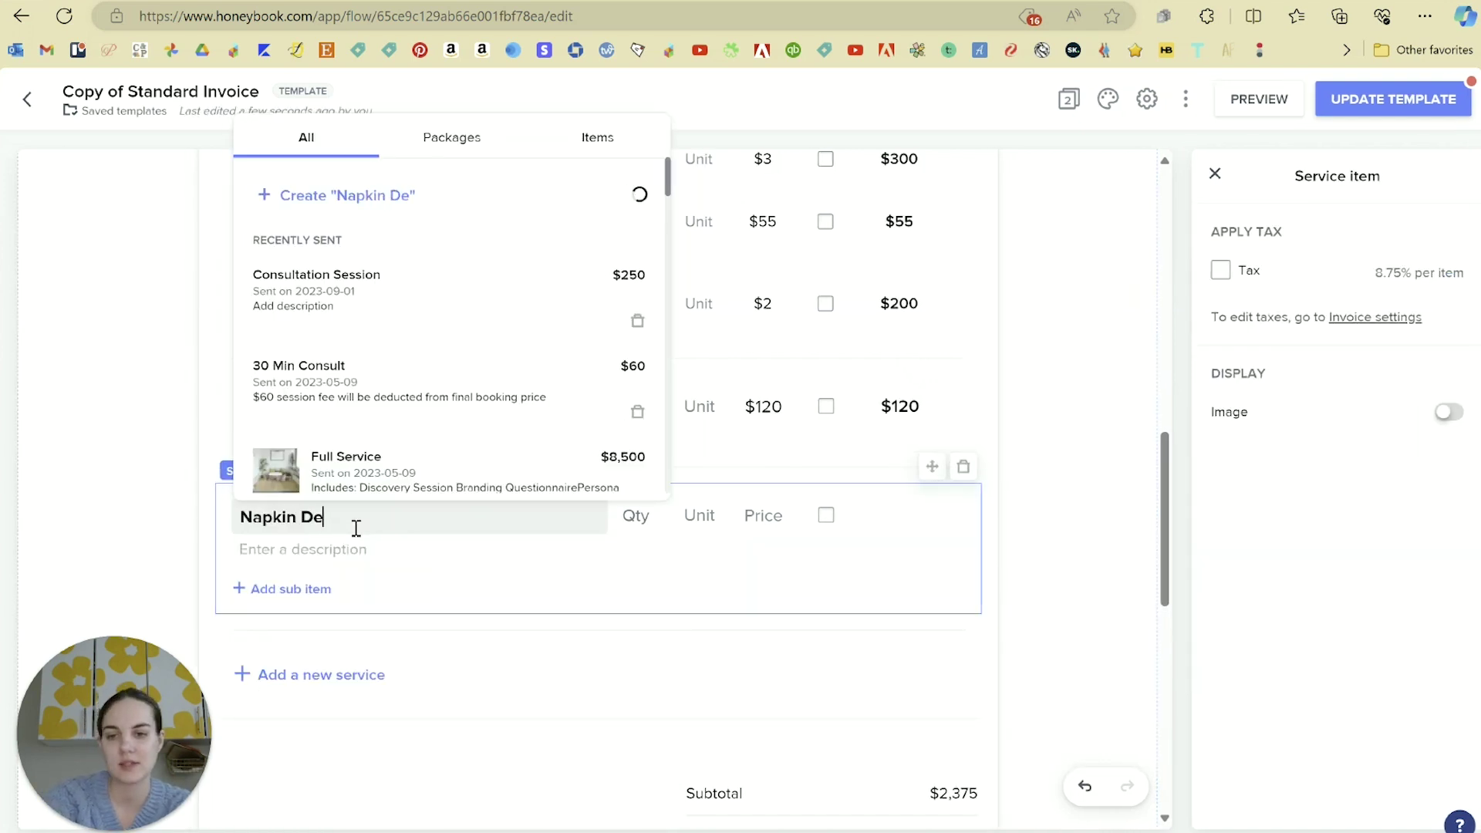
{"action": "left_click", "coordinate": [635, 516]}
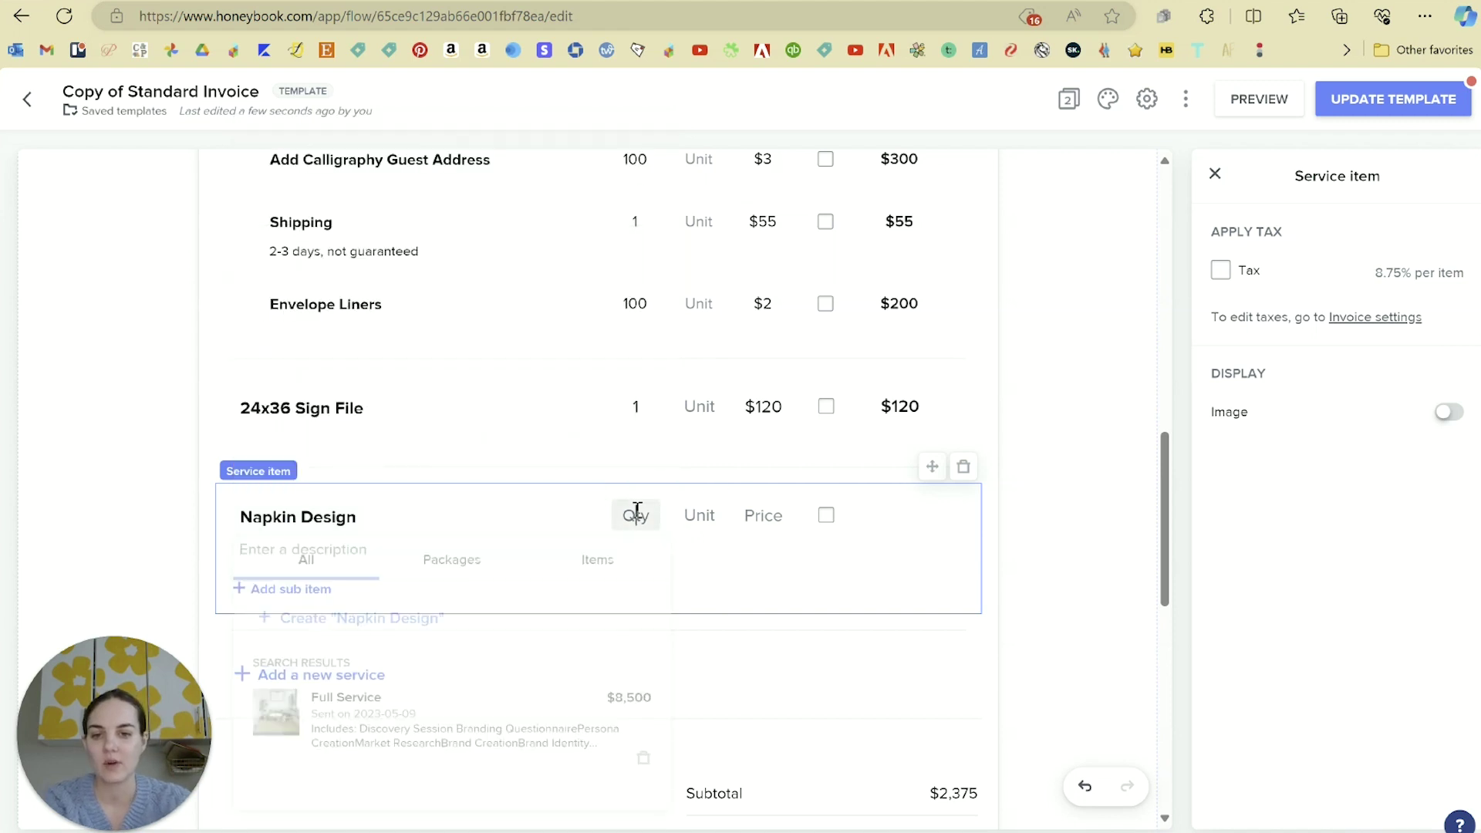
{"action": "type", "text": "1"}
{"action": "left_click", "coordinate": [692, 517]}
{"action": "left_click", "coordinate": [779, 513]}
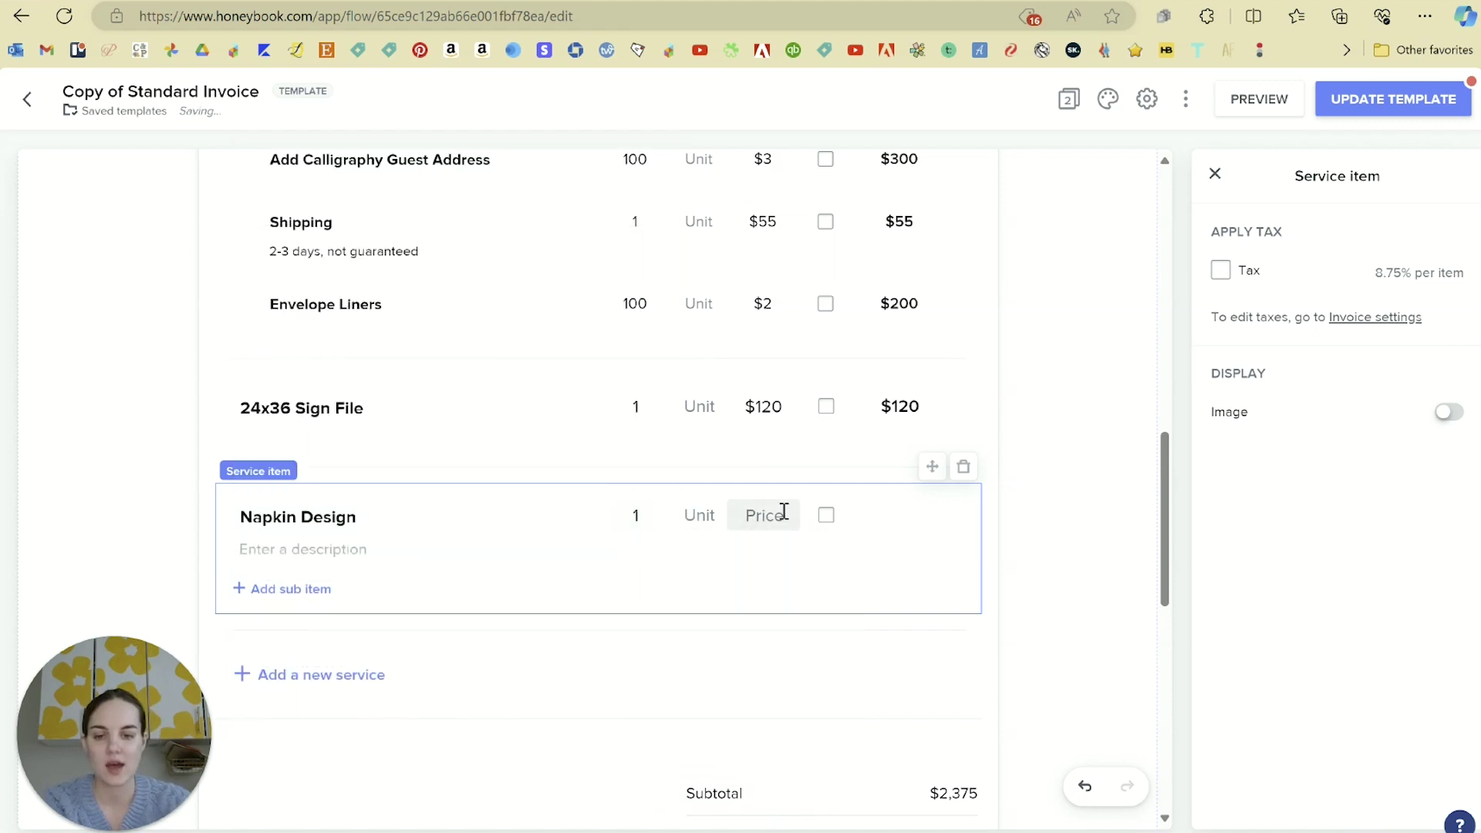
{"action": "type", "text": "45"}
{"action": "left_click", "coordinate": [1101, 478]}
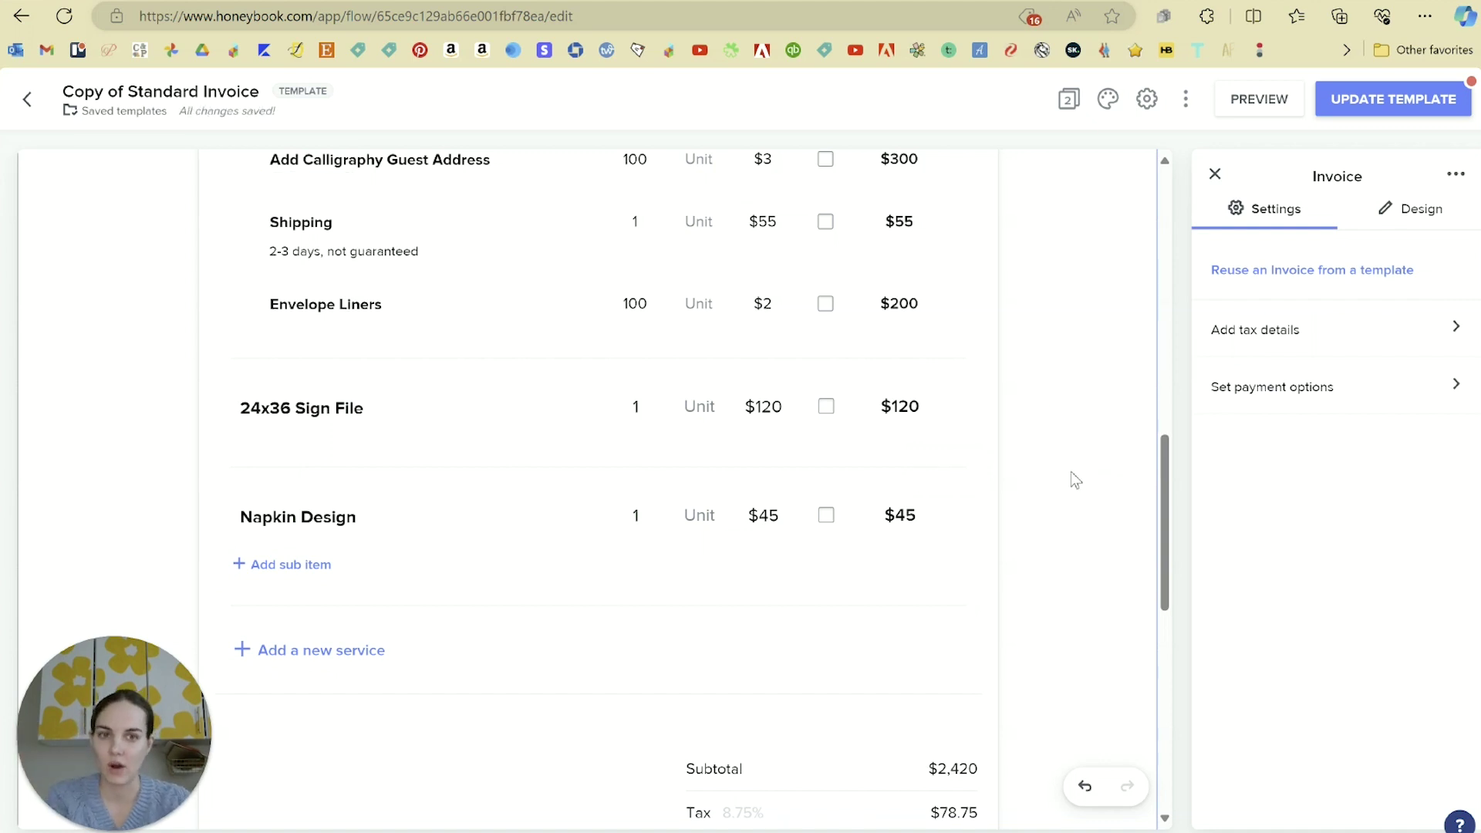
- Keep Standard invoice, card or bank transfer, and tips on all payments, then close settings
{"action": "scroll", "coordinate": [1071, 472], "scroll_direction": "up", "scroll_amount": 6}
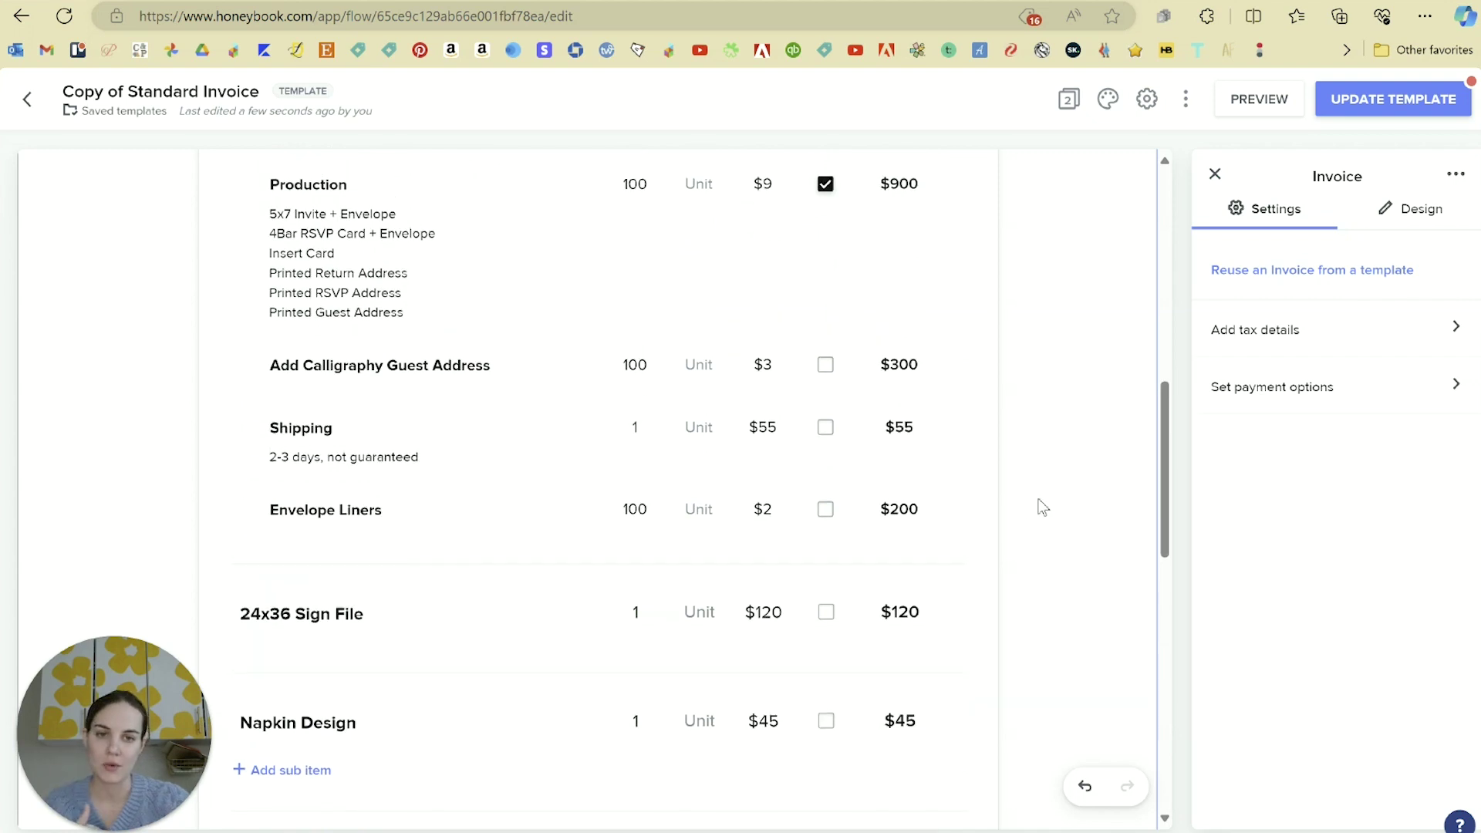
{"action": "scroll", "coordinate": [1038, 502], "scroll_direction": "down", "scroll_amount": 3}
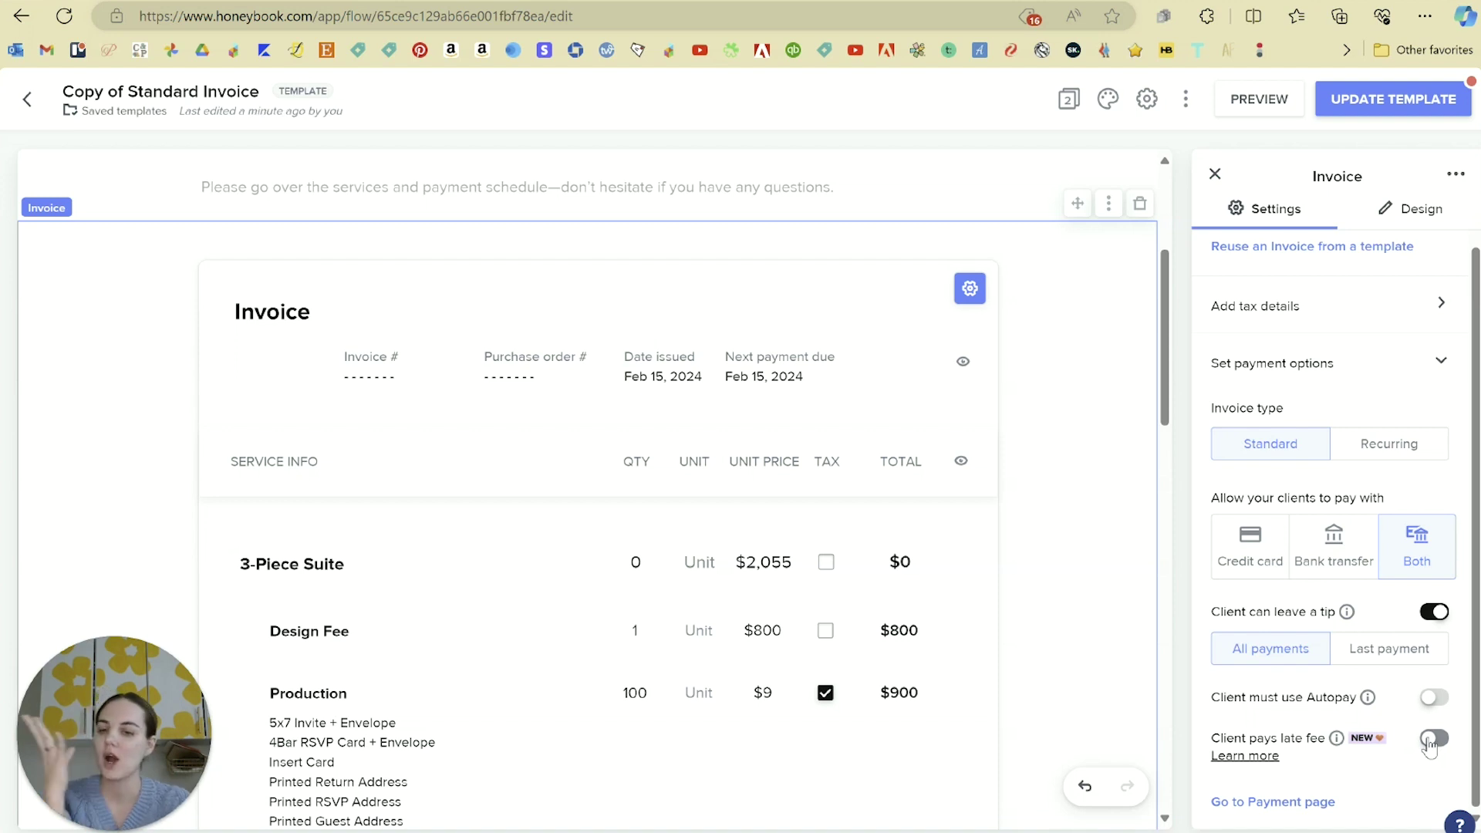
{"action": "left_click", "coordinate": [1215, 174]}
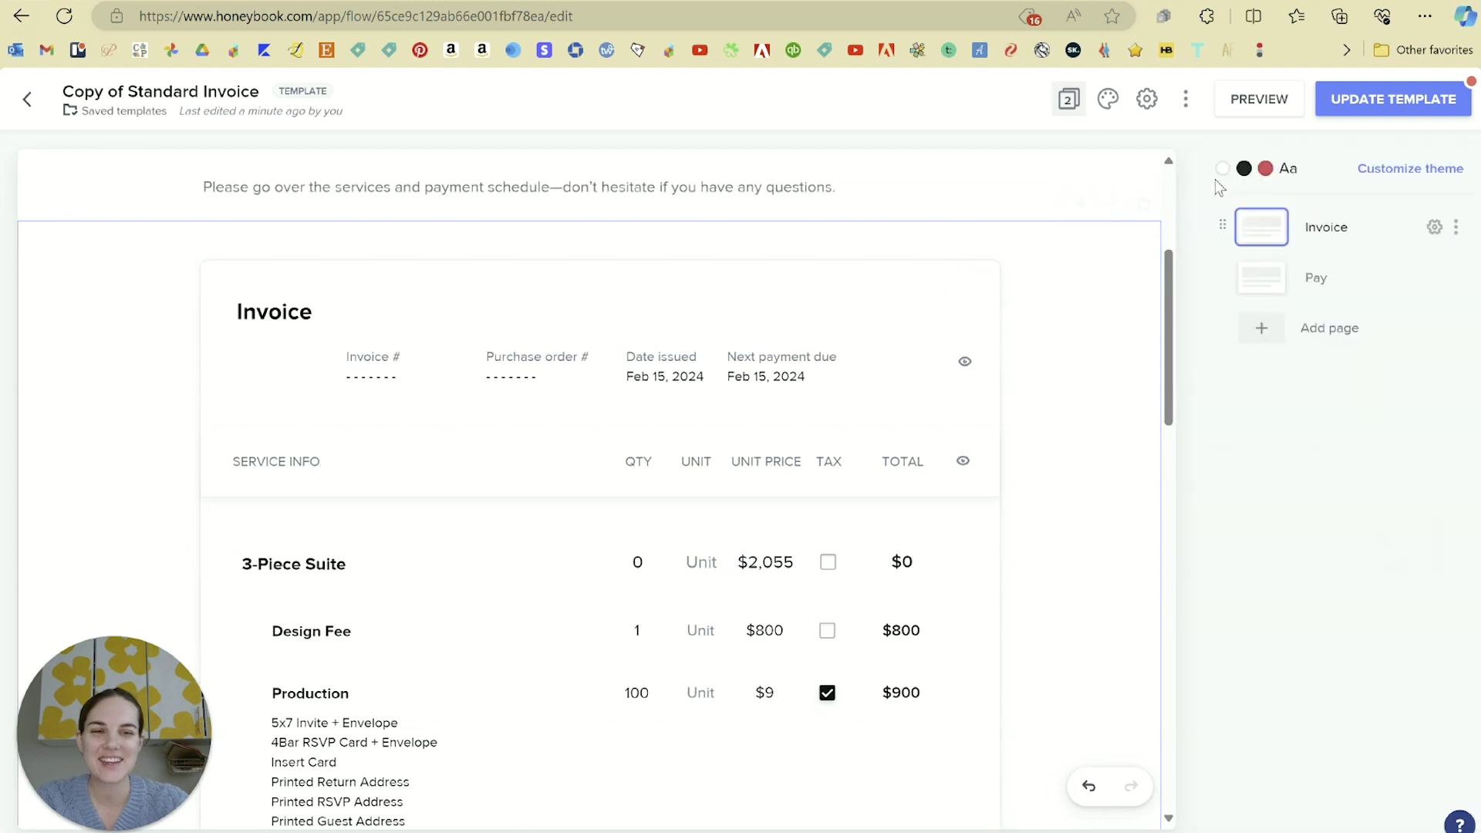
- Set the invoice section's background colour to the red theme swatch
{"action": "scroll", "coordinate": [1108, 383], "scroll_direction": "down", "scroll_amount": 5}
{"action": "scroll", "coordinate": [1103, 383], "scroll_direction": "down", "scroll_amount": 4}
{"action": "left_click", "coordinate": [1101, 380]}
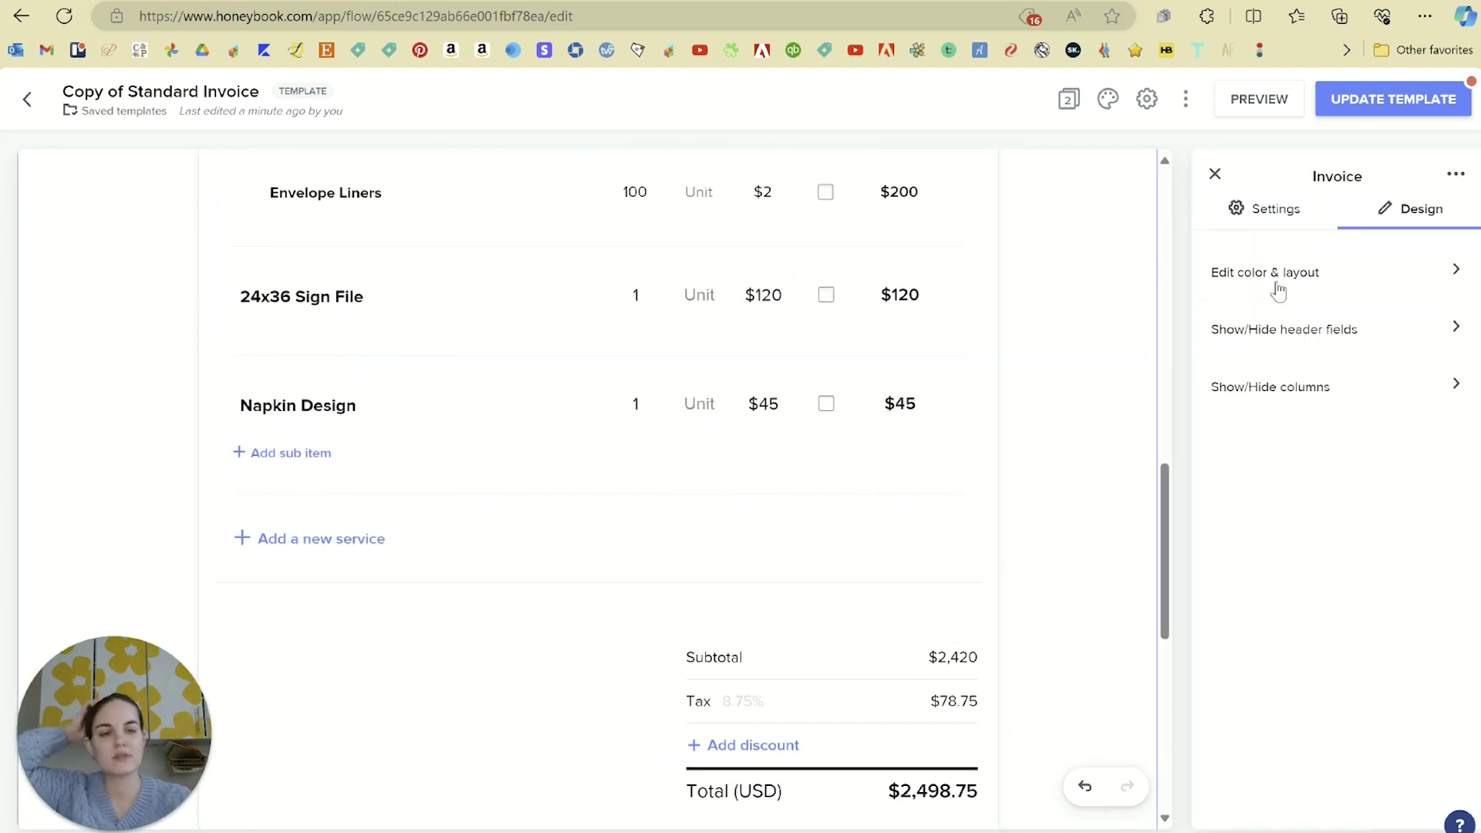
{"action": "left_click", "coordinate": [1276, 291]}
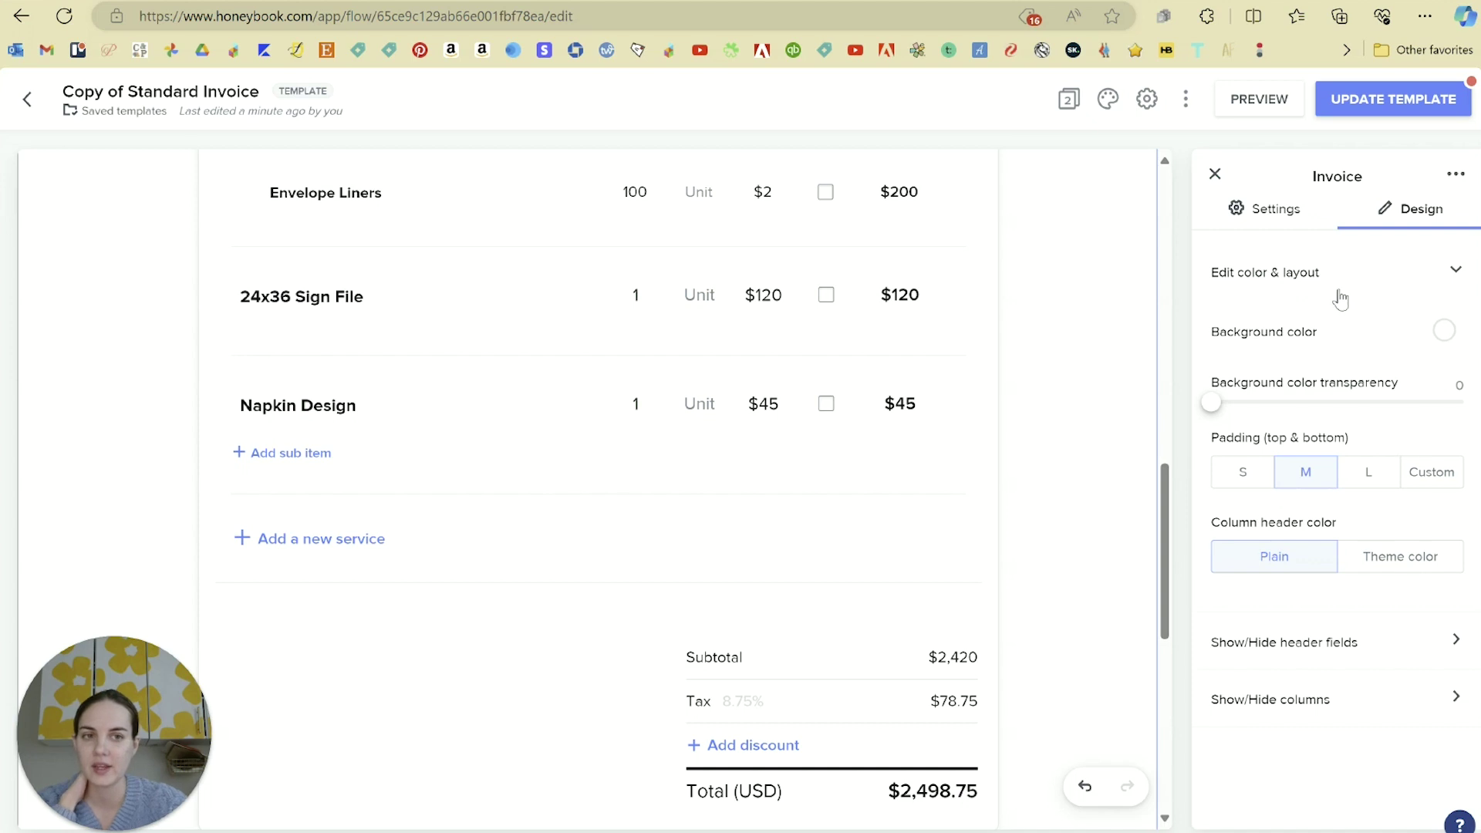
{"action": "left_click", "coordinate": [1446, 332]}
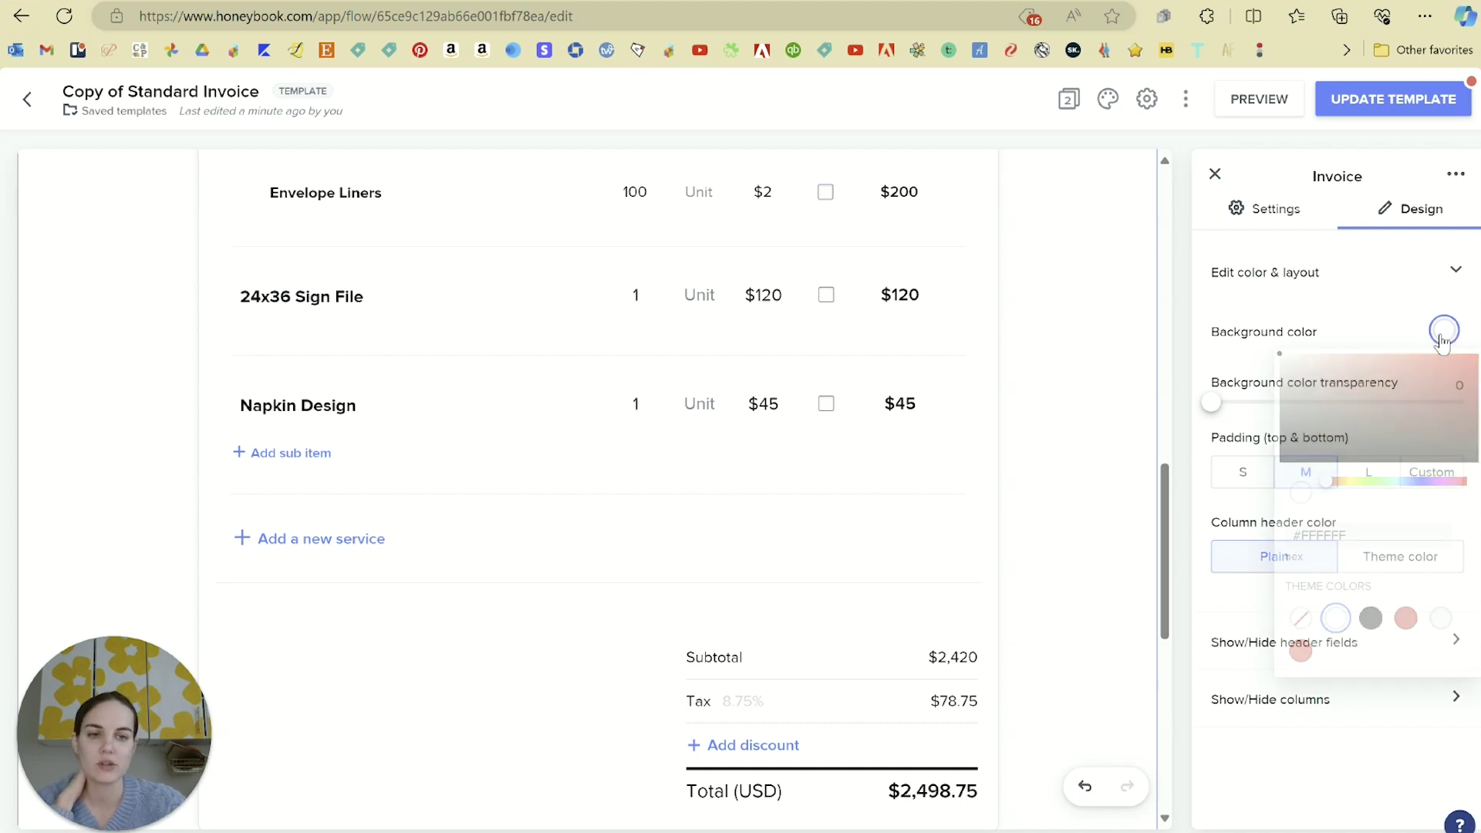
{"action": "left_click", "coordinate": [1405, 621]}
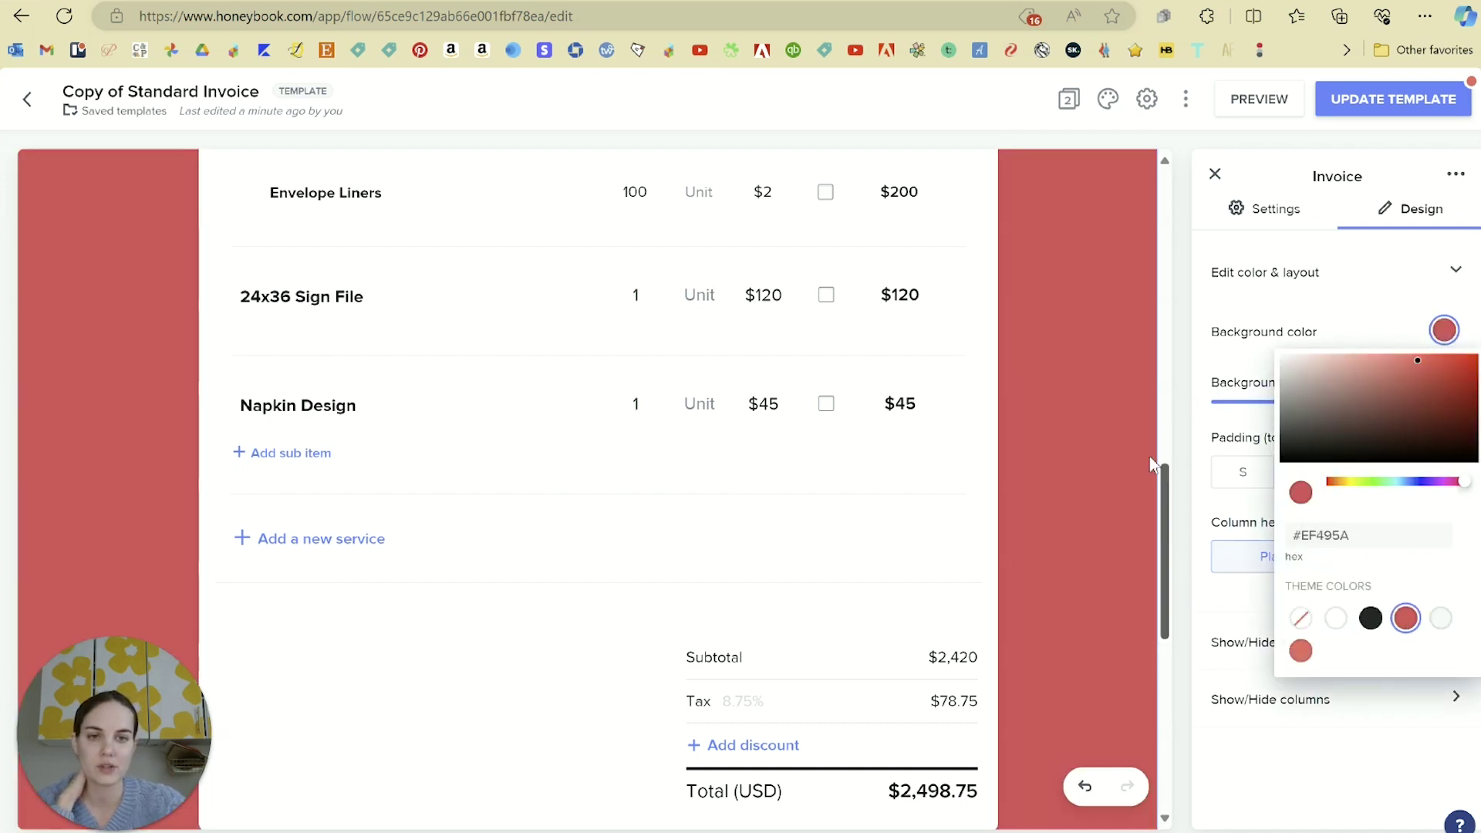
{"action": "left_click", "coordinate": [1343, 300]}
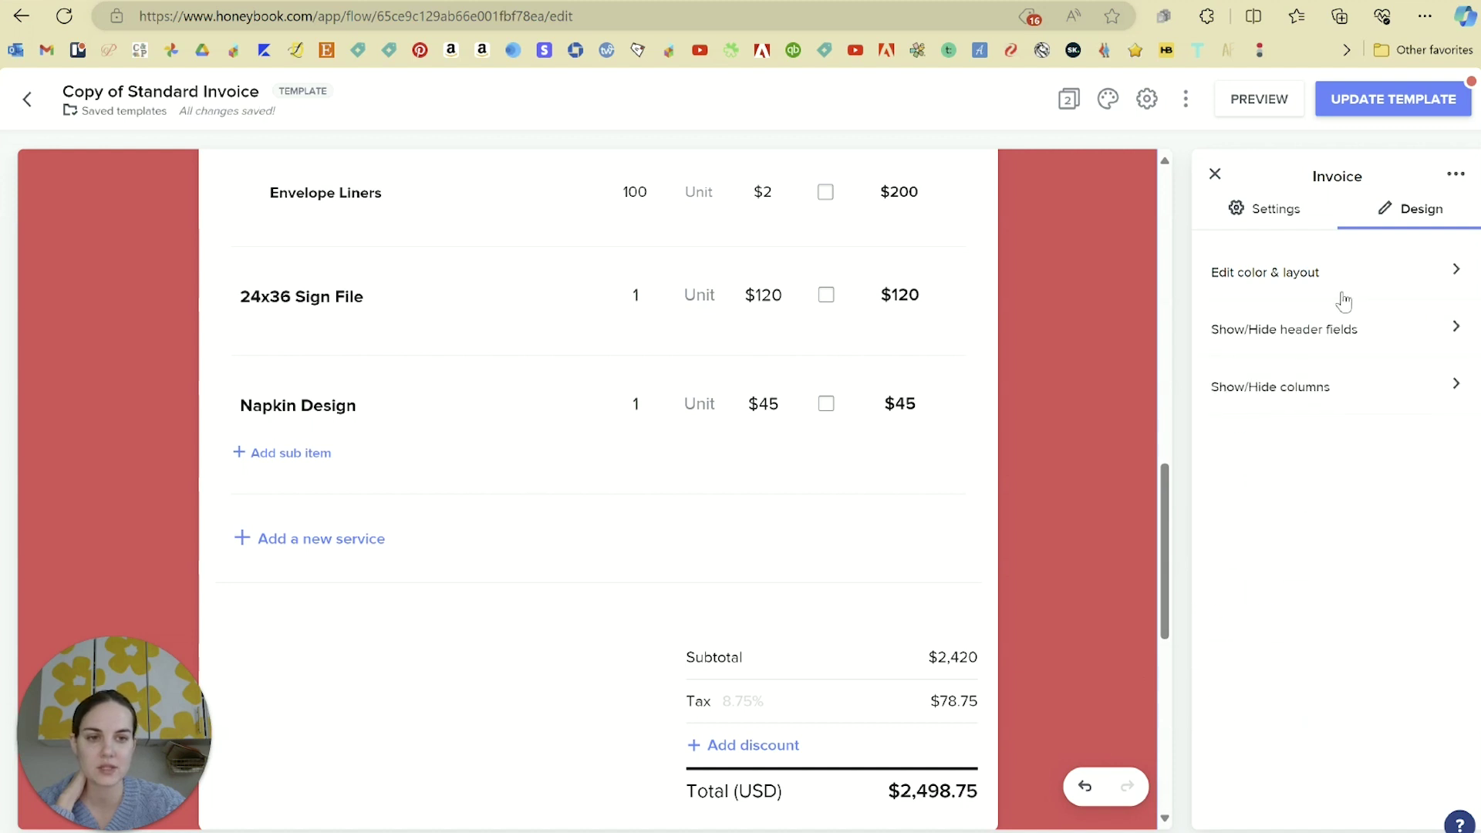
- Hide the Image, Unit and Tax columns from the invoice line items
{"action": "left_click", "coordinate": [1330, 339]}
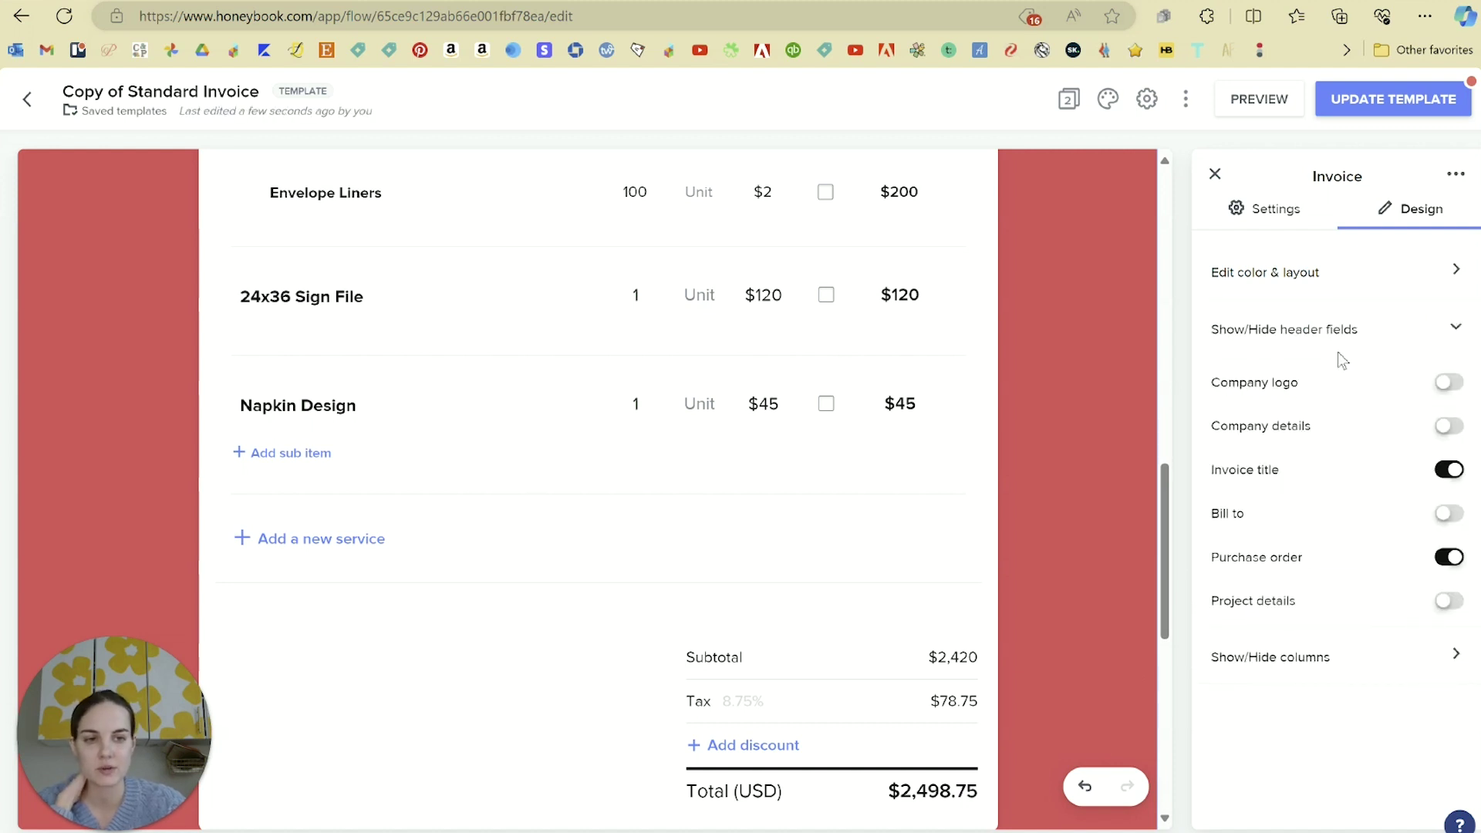
{"action": "left_click", "coordinate": [1322, 330]}
{"action": "left_click", "coordinate": [1307, 381]}
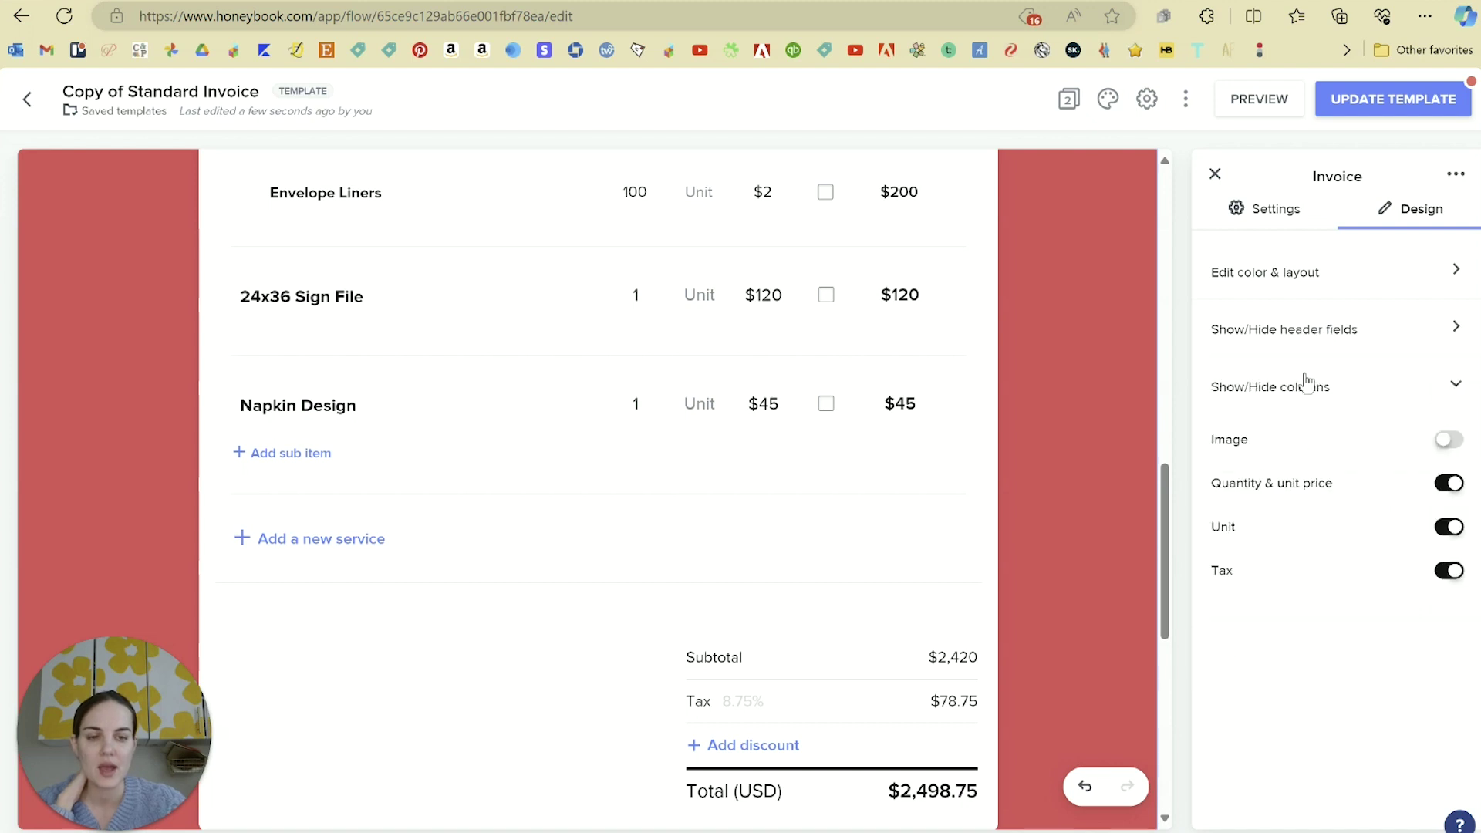
{"action": "left_click", "coordinate": [1448, 442]}
{"action": "scroll", "coordinate": [661, 473], "scroll_direction": "up", "scroll_amount": 7}
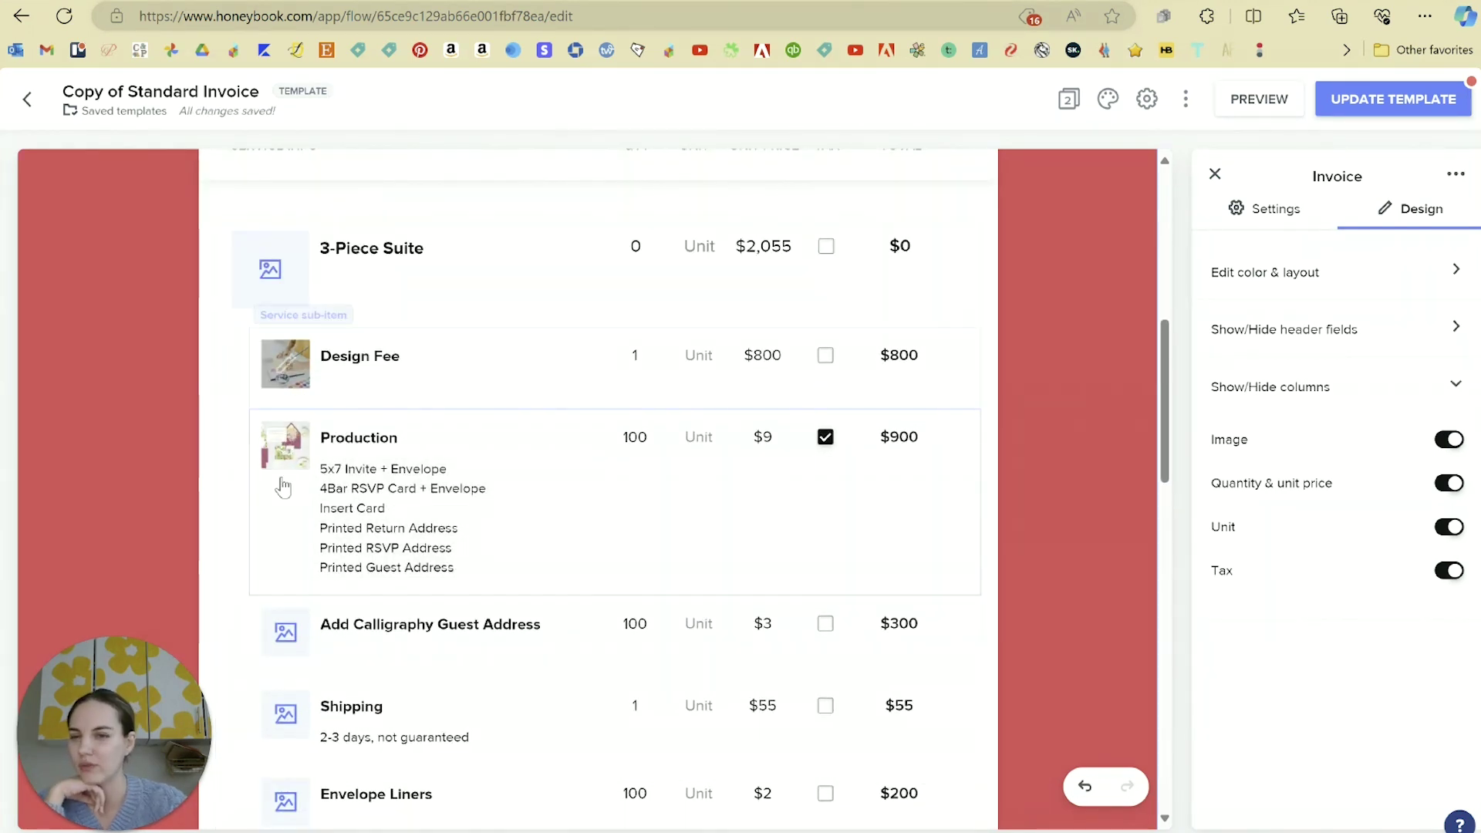
{"action": "left_click", "coordinate": [1448, 440]}
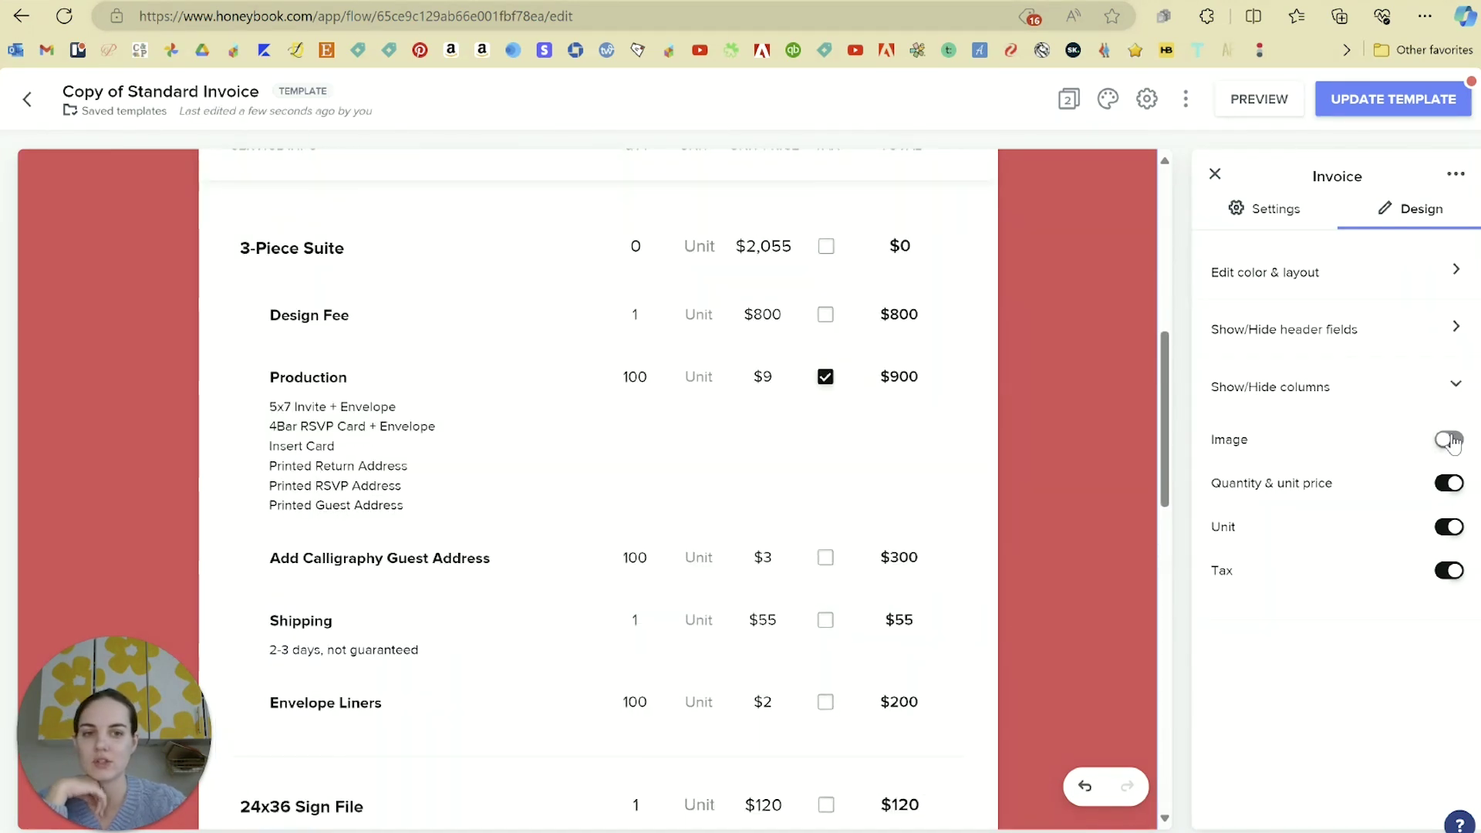
{"action": "left_click", "coordinate": [1454, 443]}
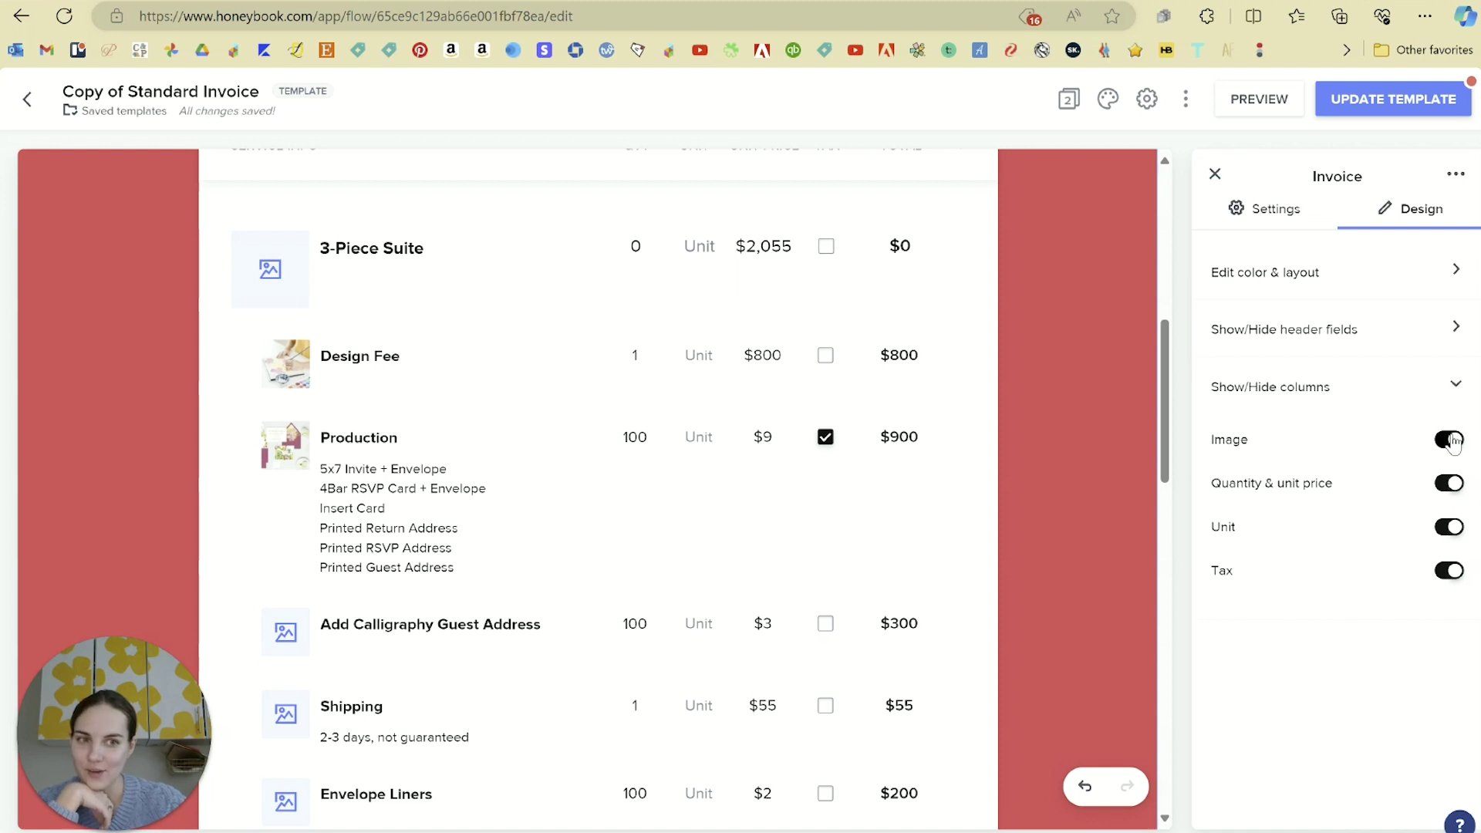
{"action": "left_click", "coordinate": [1451, 442]}
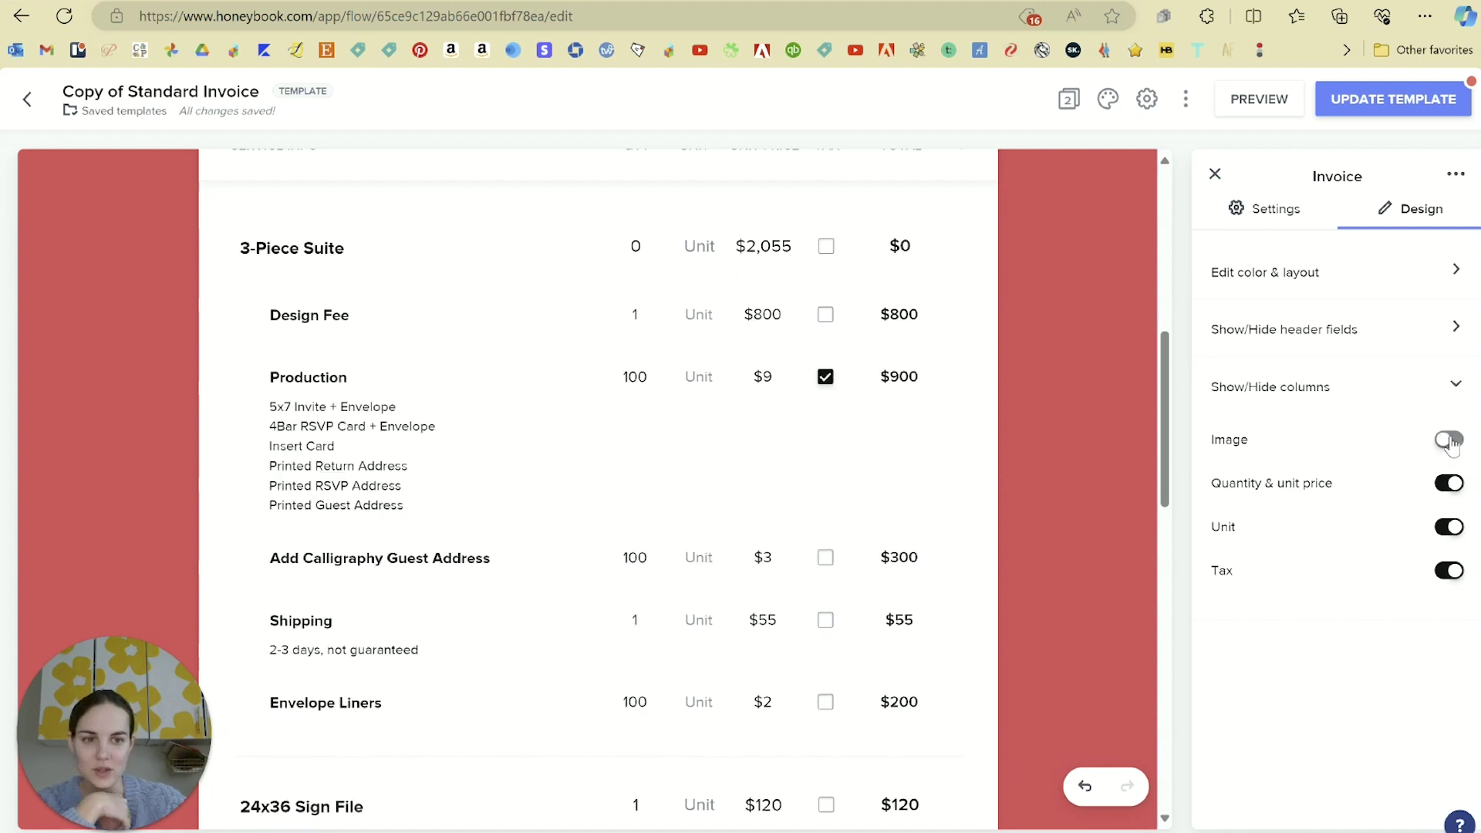
{"action": "left_click", "coordinate": [1451, 528]}
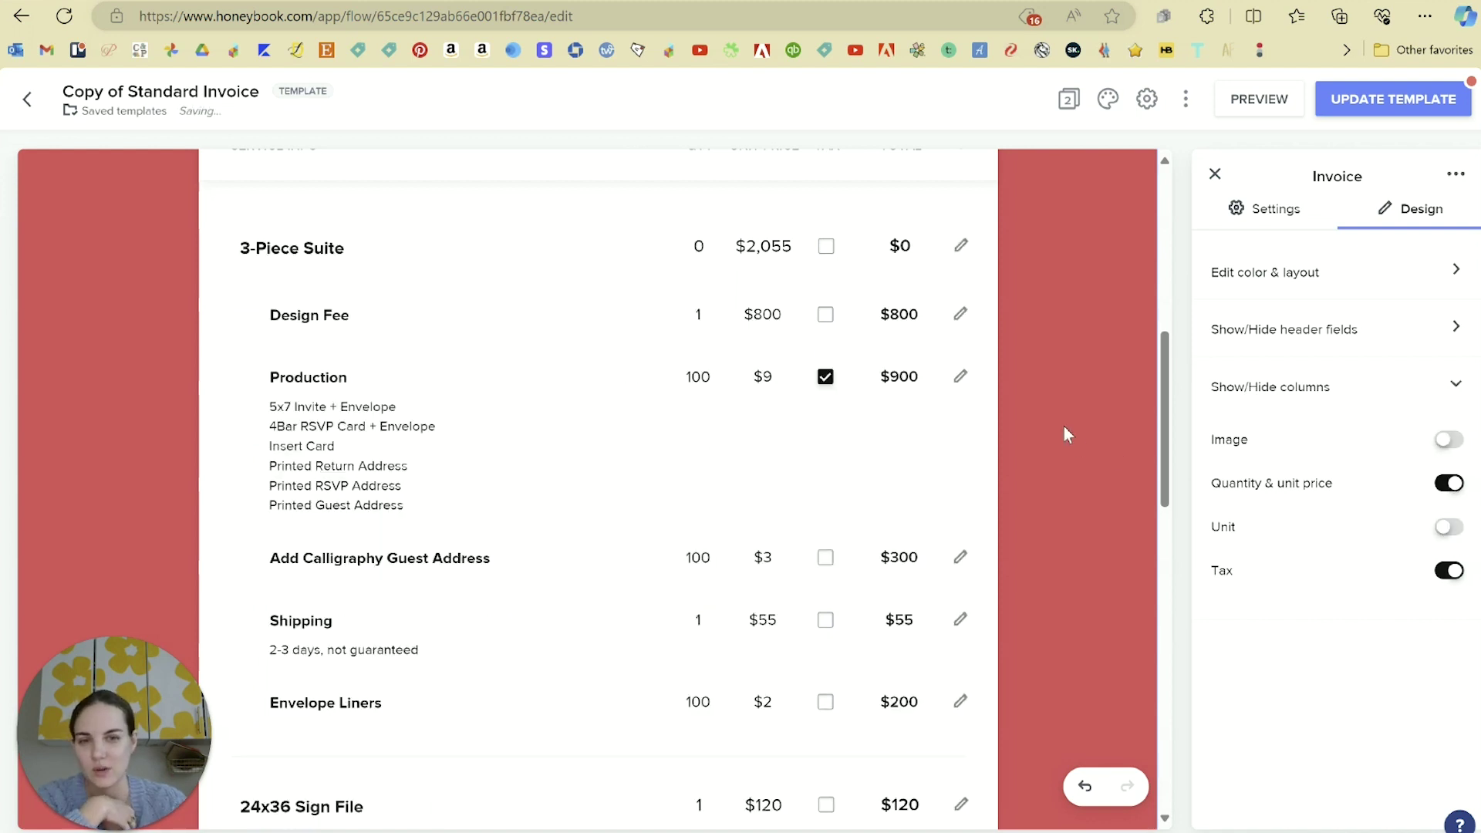
{"action": "scroll", "coordinate": [1067, 416], "scroll_direction": "down", "scroll_amount": 4}
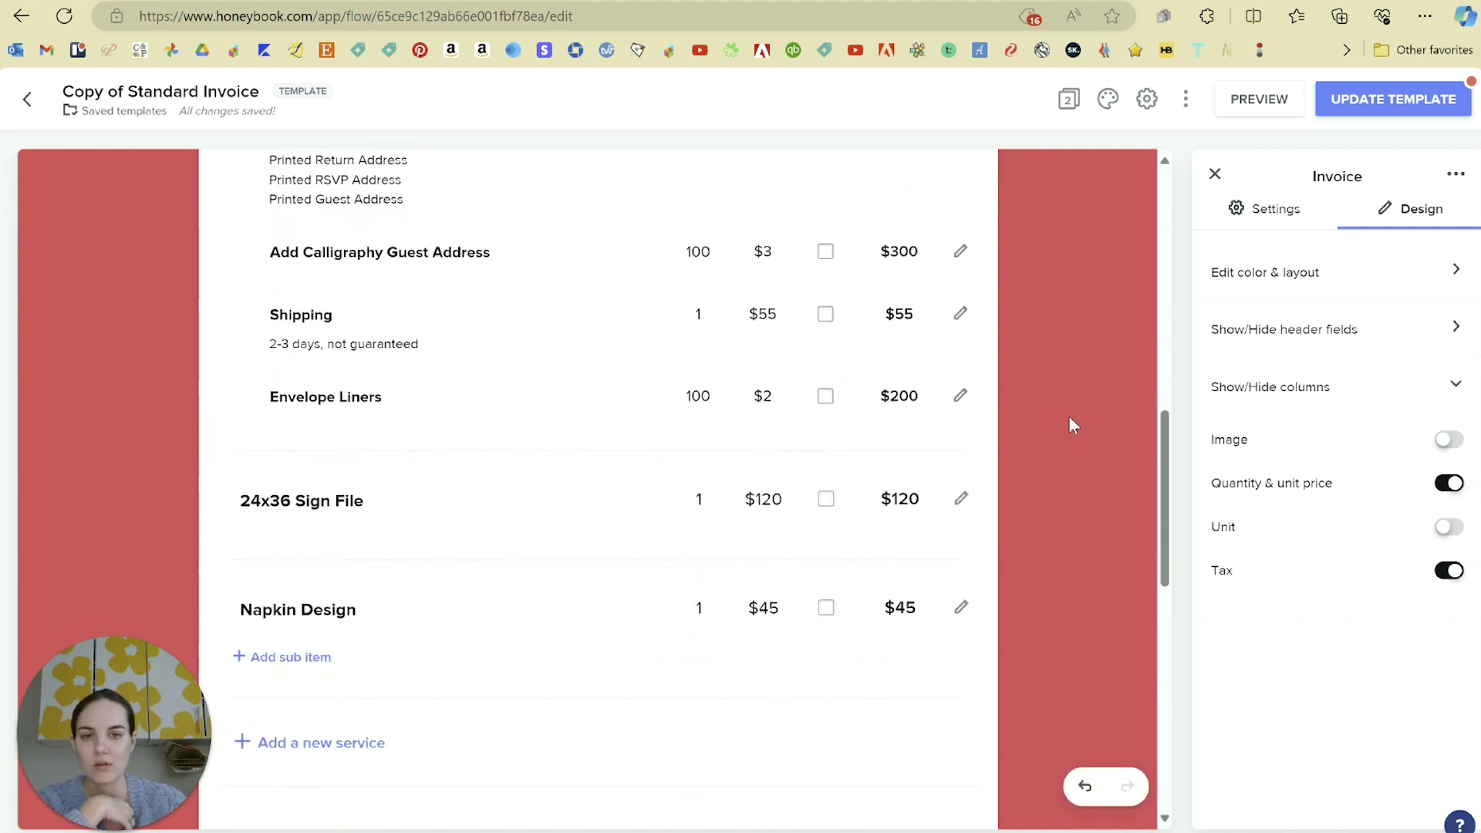
{"action": "left_click", "coordinate": [1449, 570]}
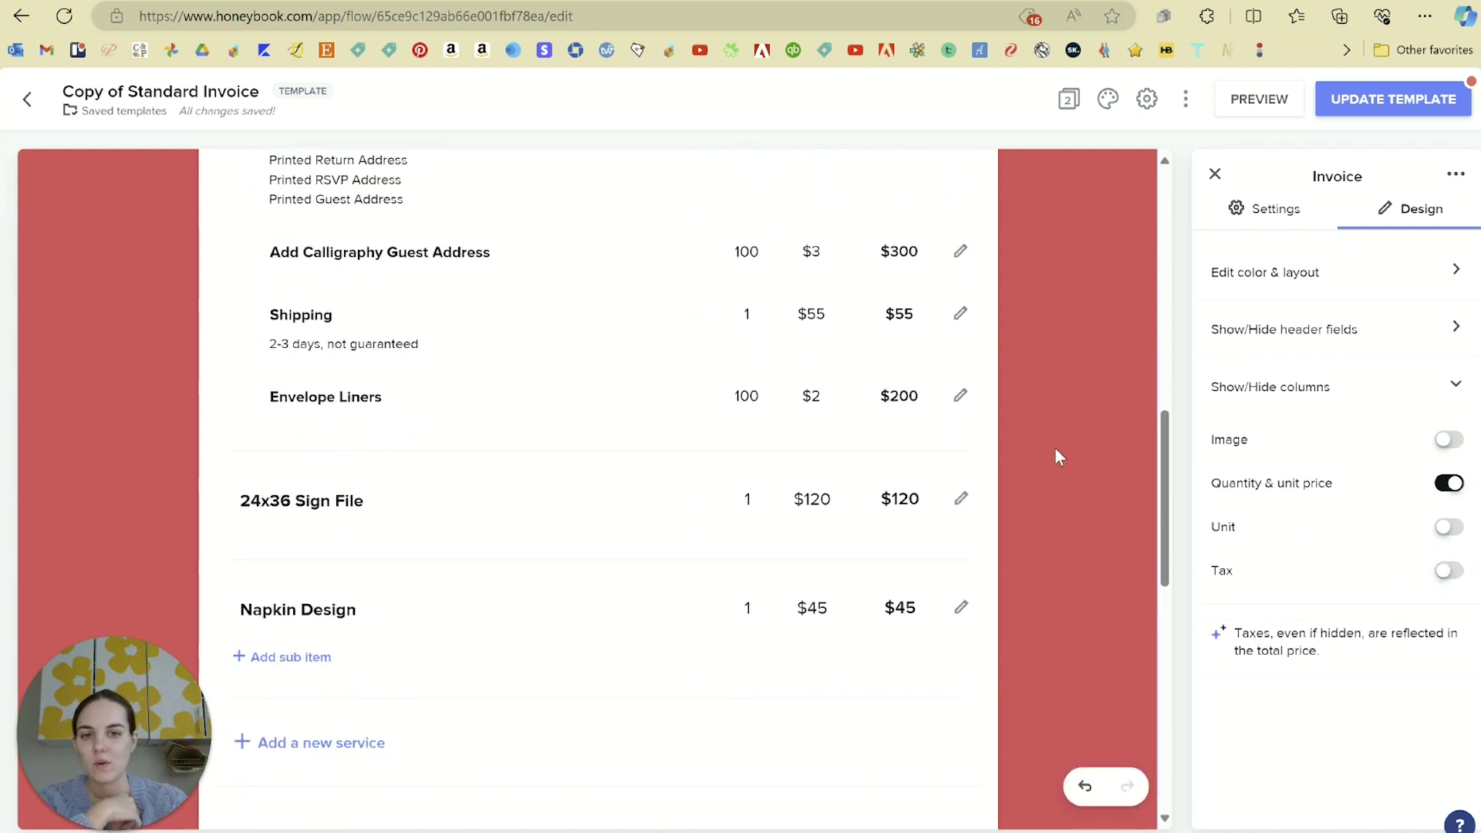
{"action": "scroll", "coordinate": [1057, 447], "scroll_direction": "up", "scroll_amount": 2}
{"action": "scroll", "coordinate": [1056, 449], "scroll_direction": "up", "scroll_amount": 2}
{"action": "scroll", "coordinate": [1056, 450], "scroll_direction": "down", "scroll_amount": 8}
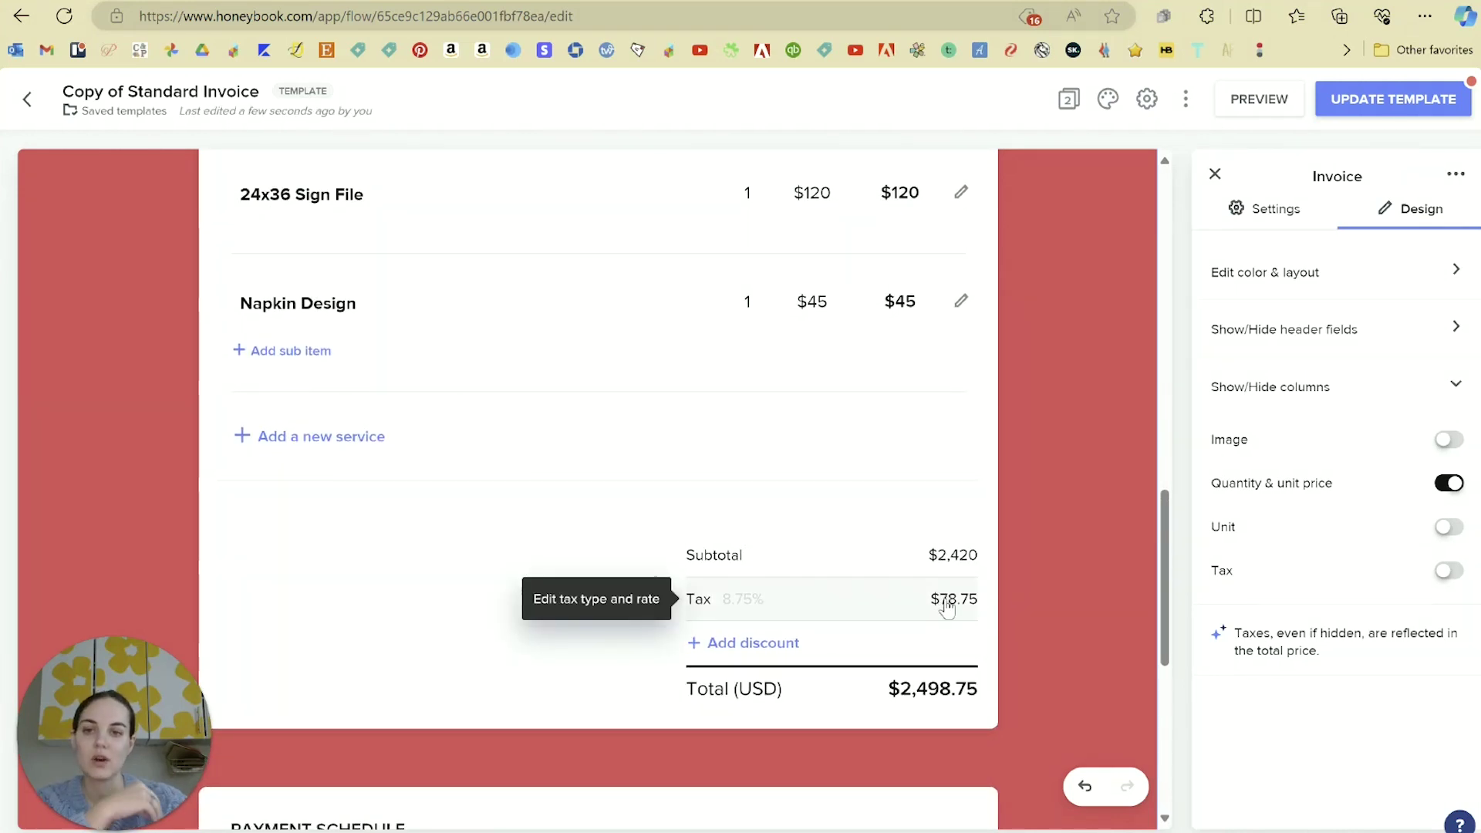
{"action": "scroll", "coordinate": [957, 555], "scroll_direction": "up", "scroll_amount": 5}
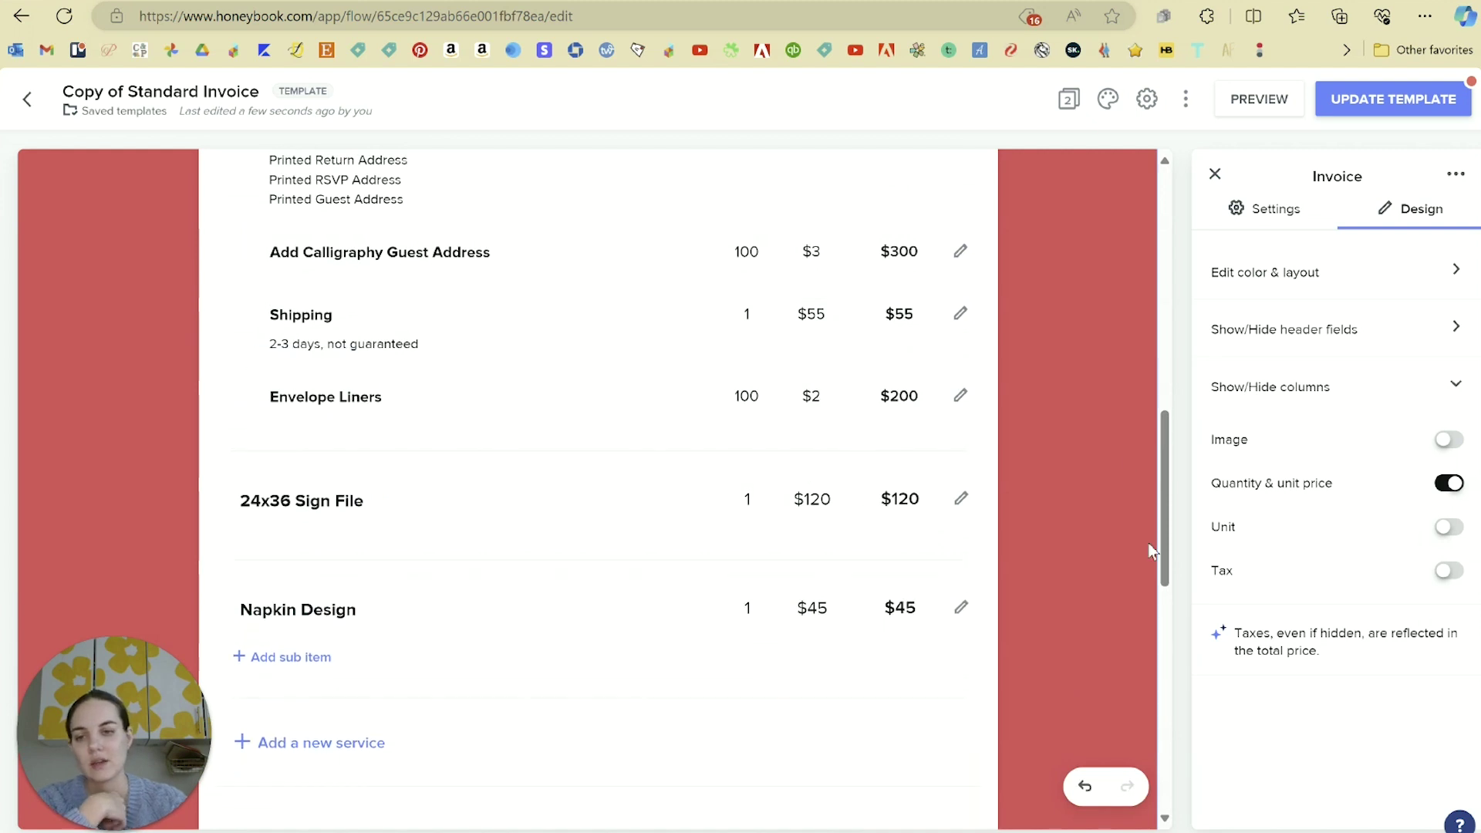
{"action": "scroll", "coordinate": [1112, 432], "scroll_direction": "down", "scroll_amount": 15}
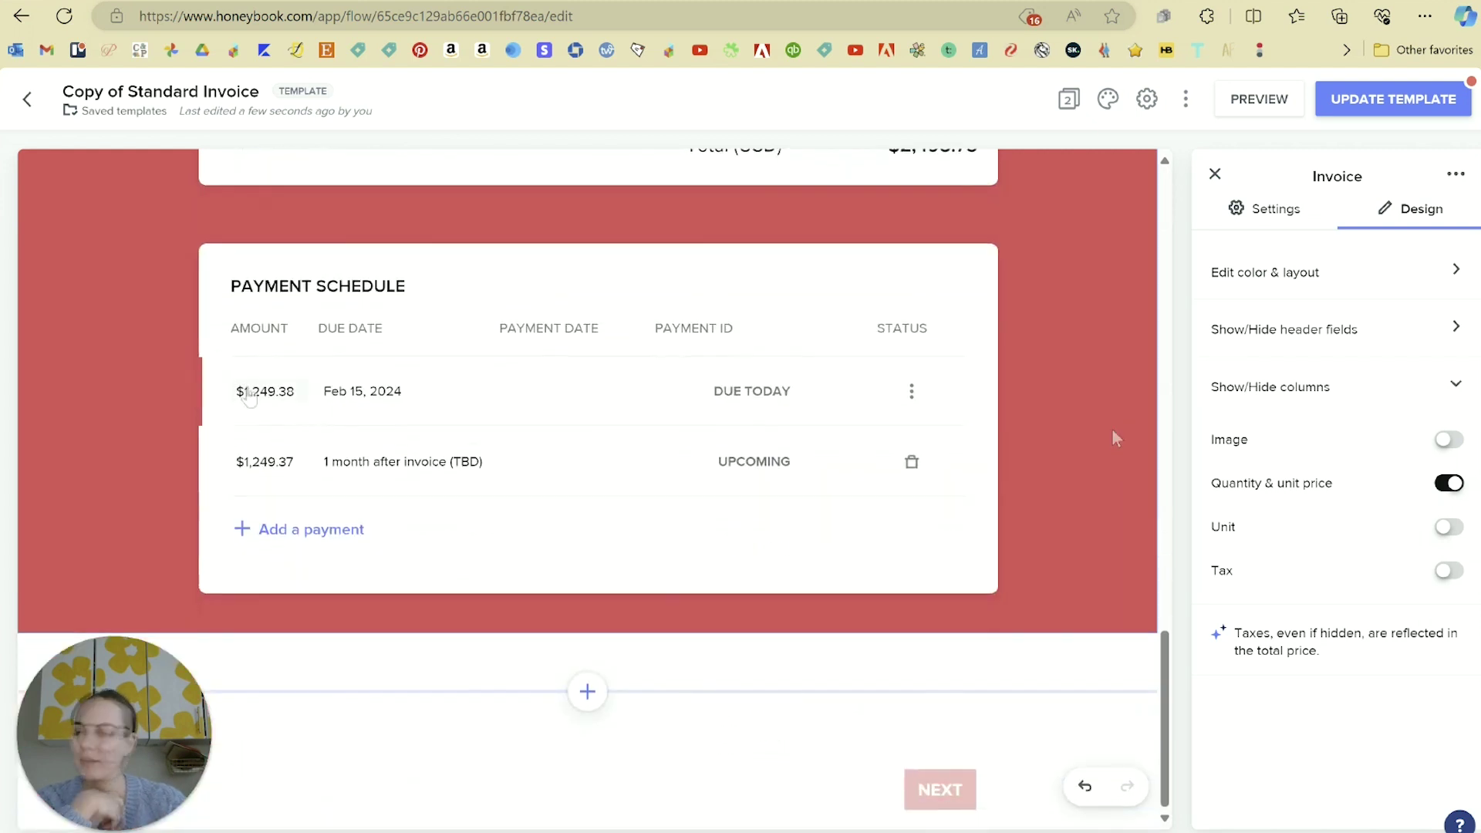
- Review the first payment's amount and due-date options without changing them
{"action": "left_click", "coordinate": [255, 392]}
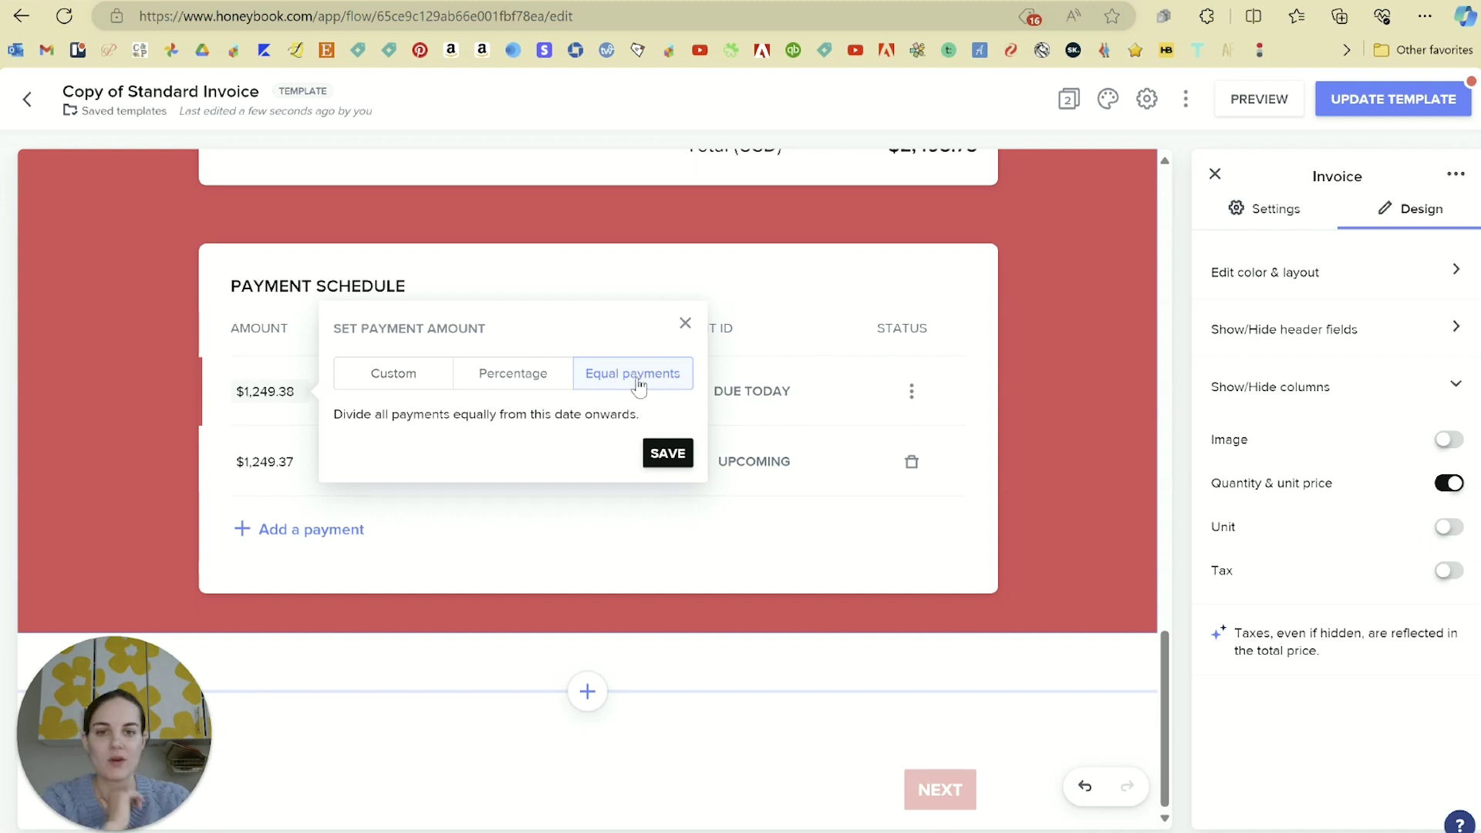
{"action": "left_click", "coordinate": [685, 323]}
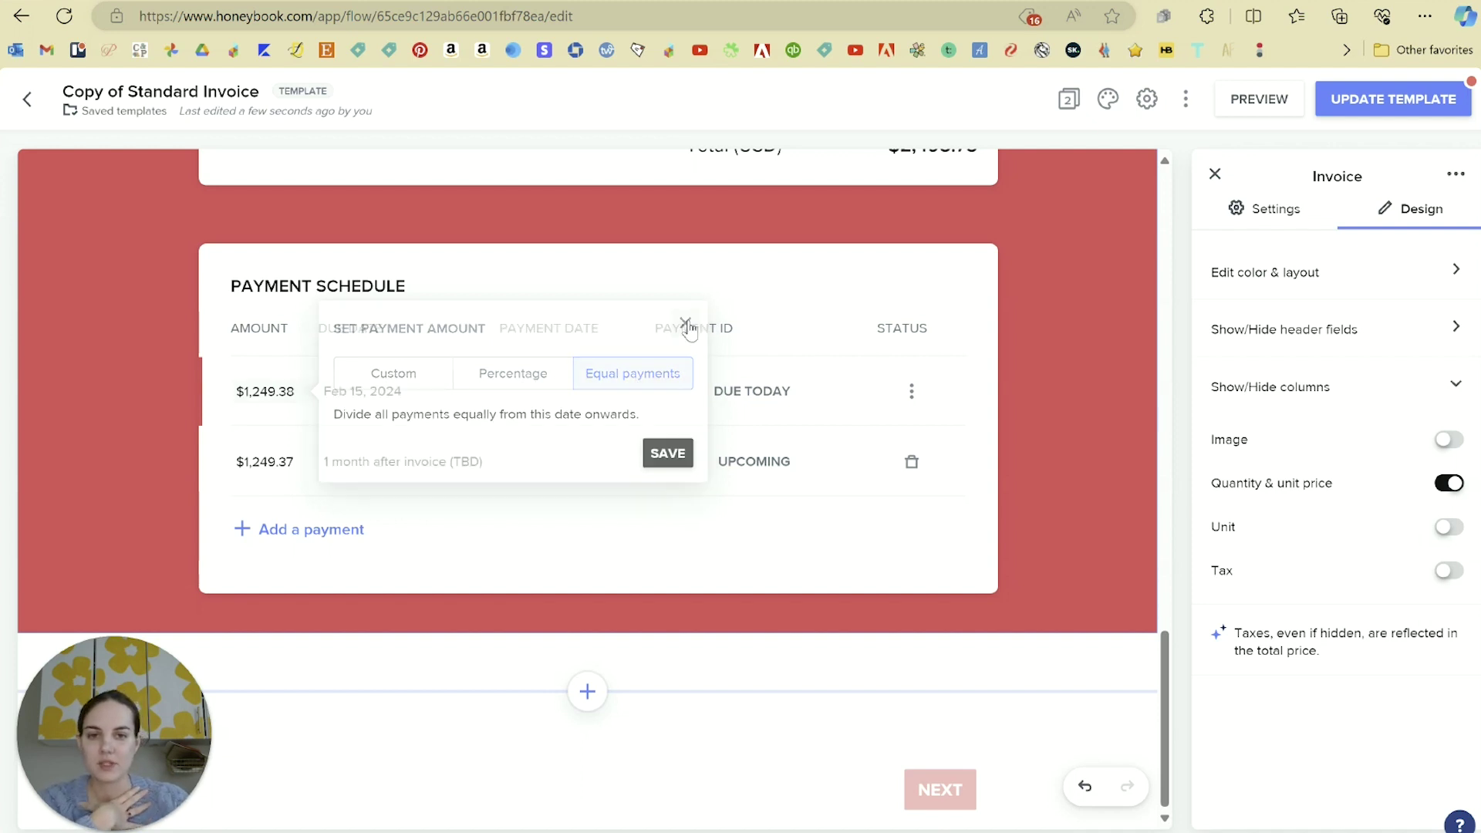
{"action": "left_click", "coordinate": [377, 393]}
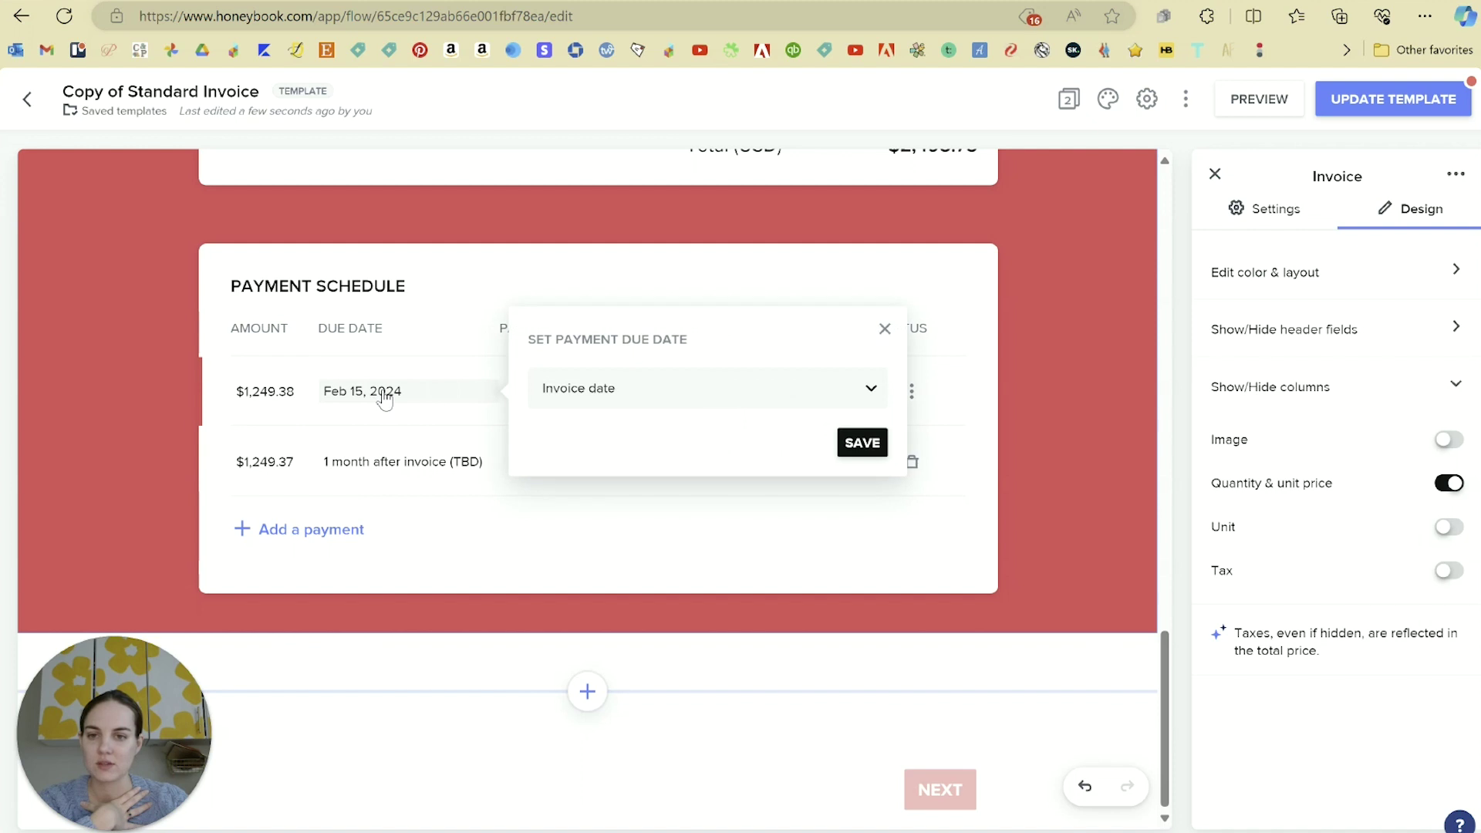
{"action": "left_click", "coordinate": [677, 397]}
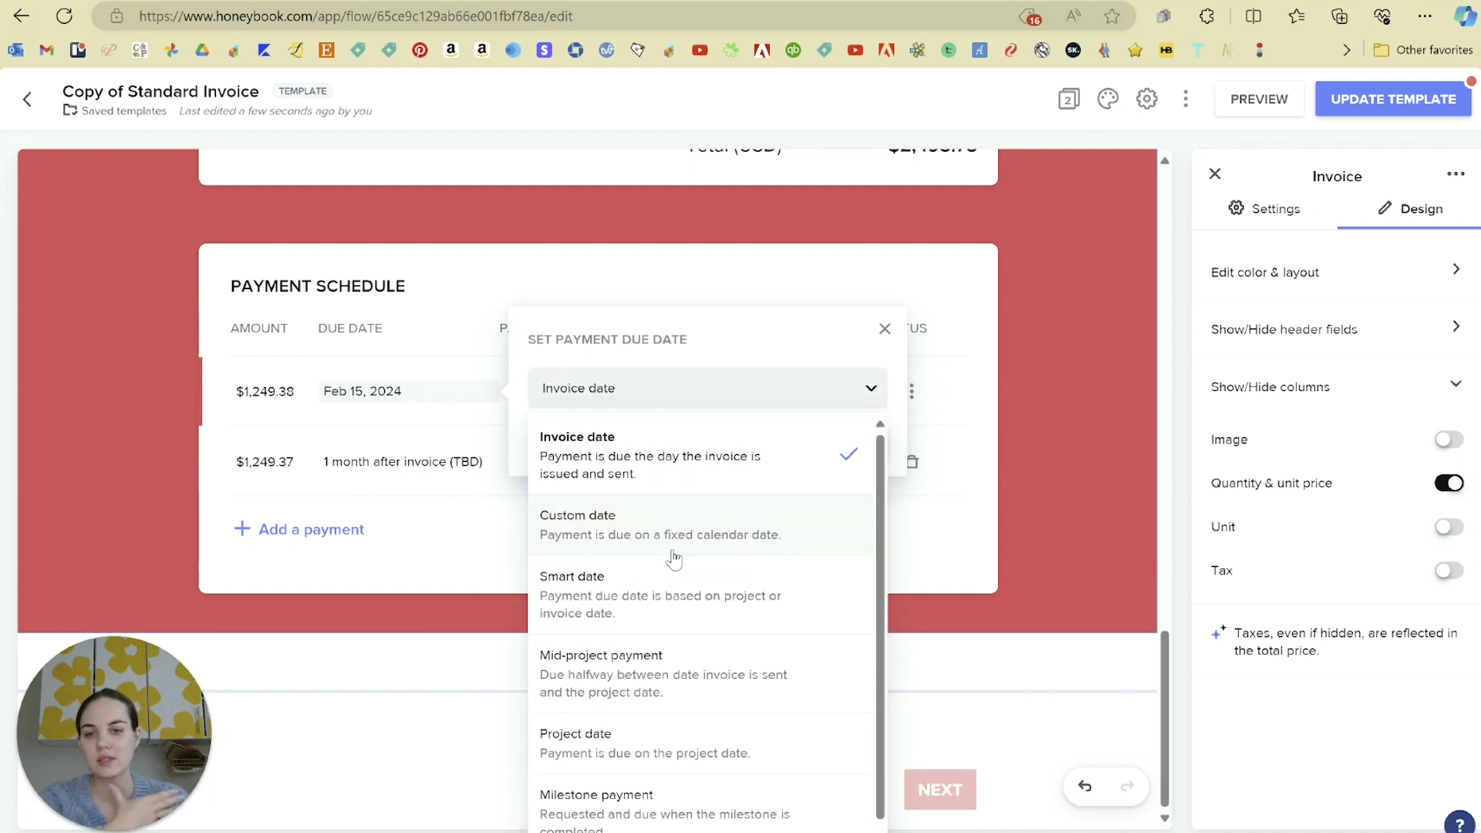
{"action": "scroll", "coordinate": [668, 562], "scroll_direction": "down", "scroll_amount": 1}
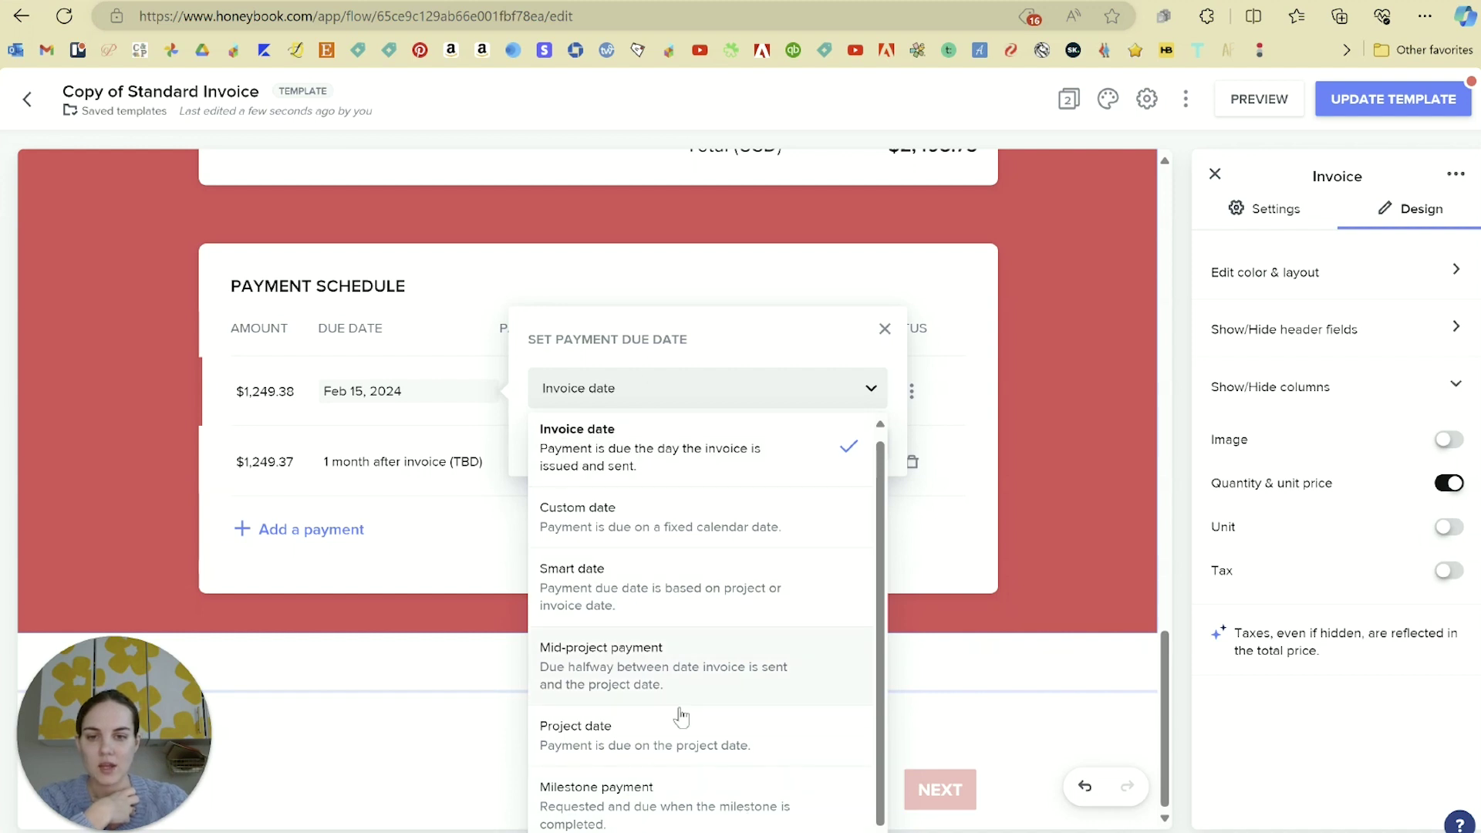
{"action": "left_click", "coordinate": [664, 279]}
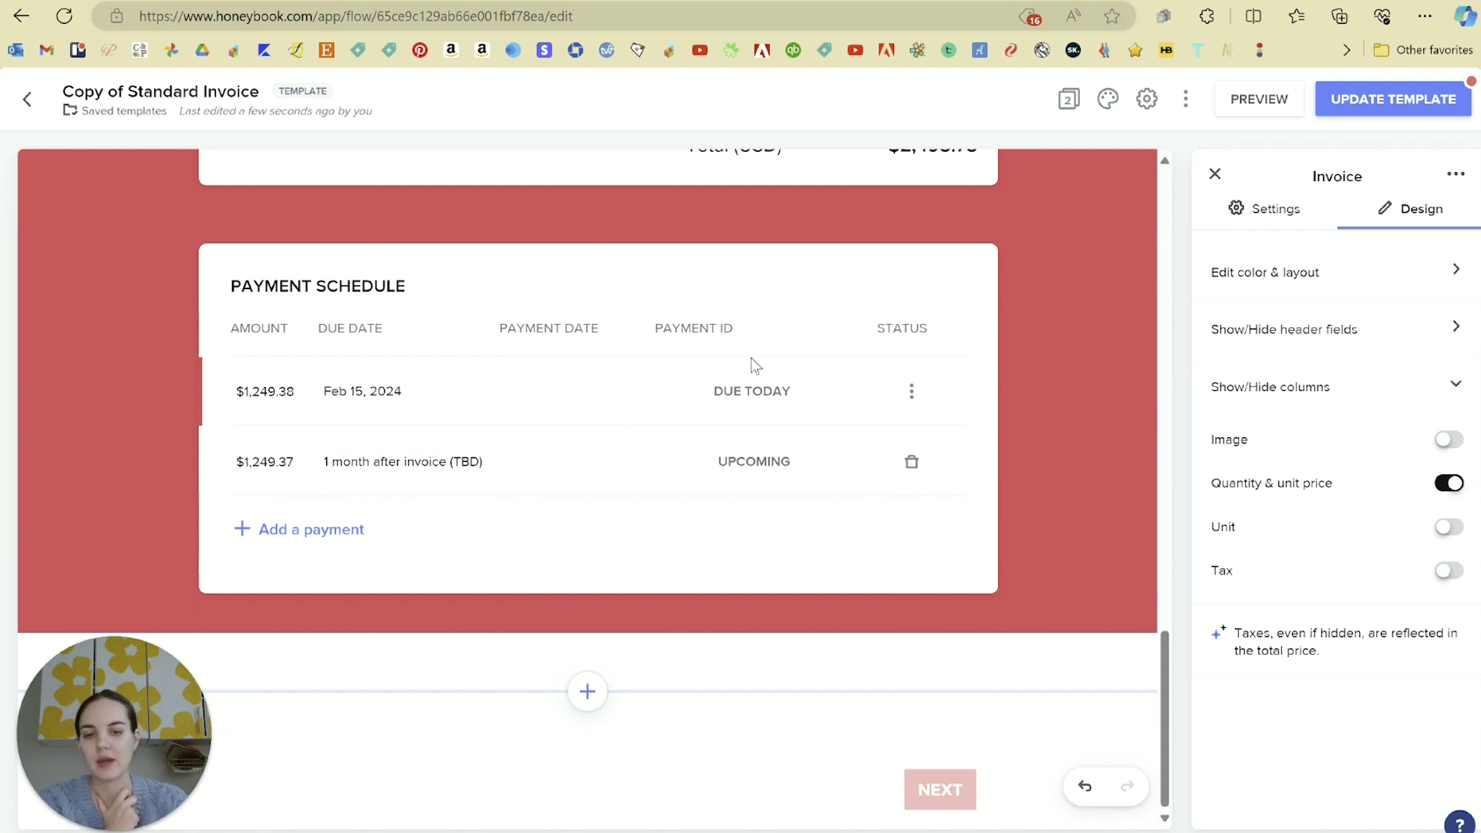
- Delete the second payment, leaving one $2,498.75 payment due Feb 15, 2024
{"action": "left_click", "coordinate": [912, 463]}
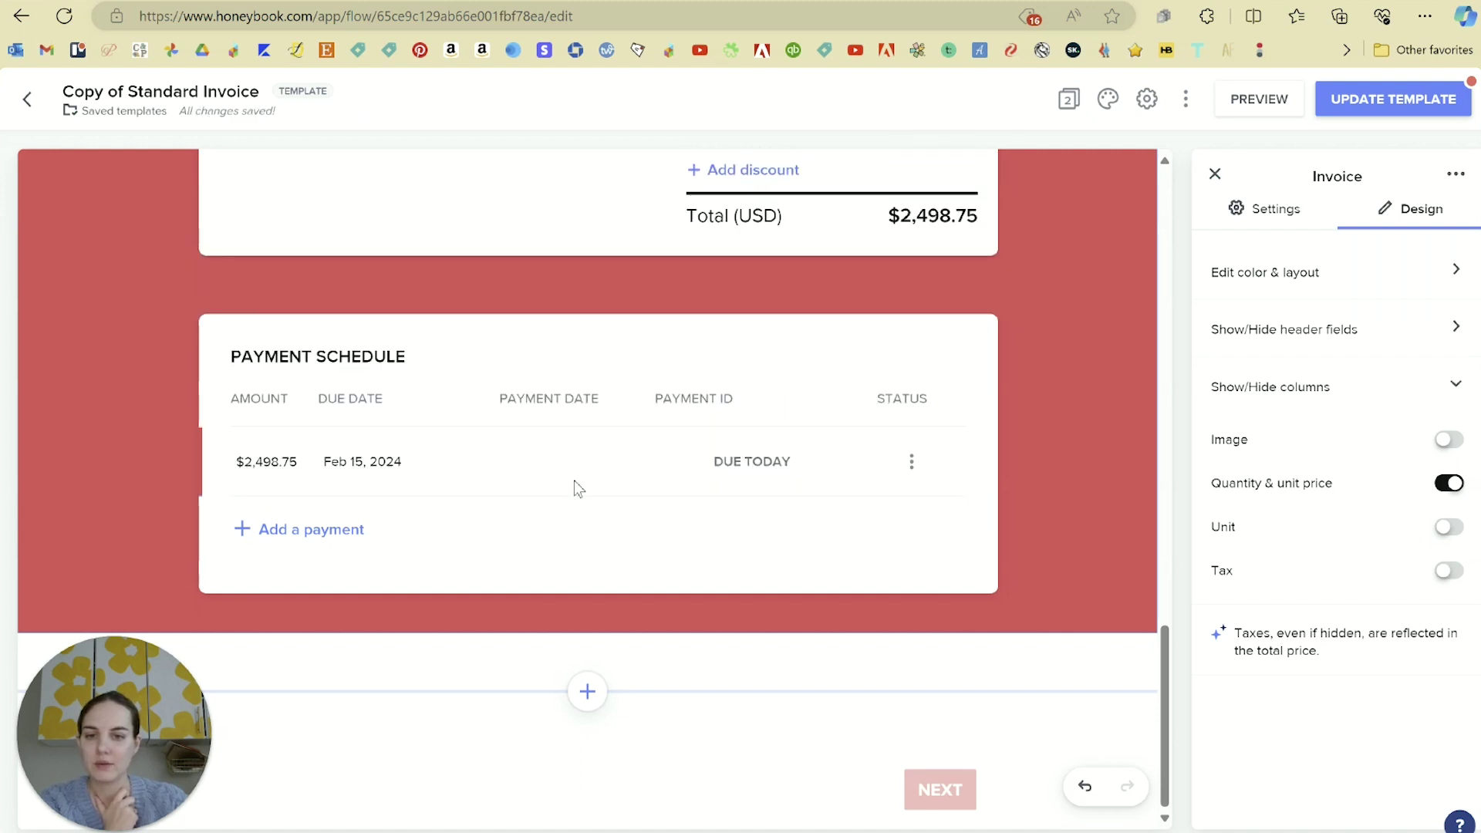
{"action": "left_click", "coordinate": [287, 463]}
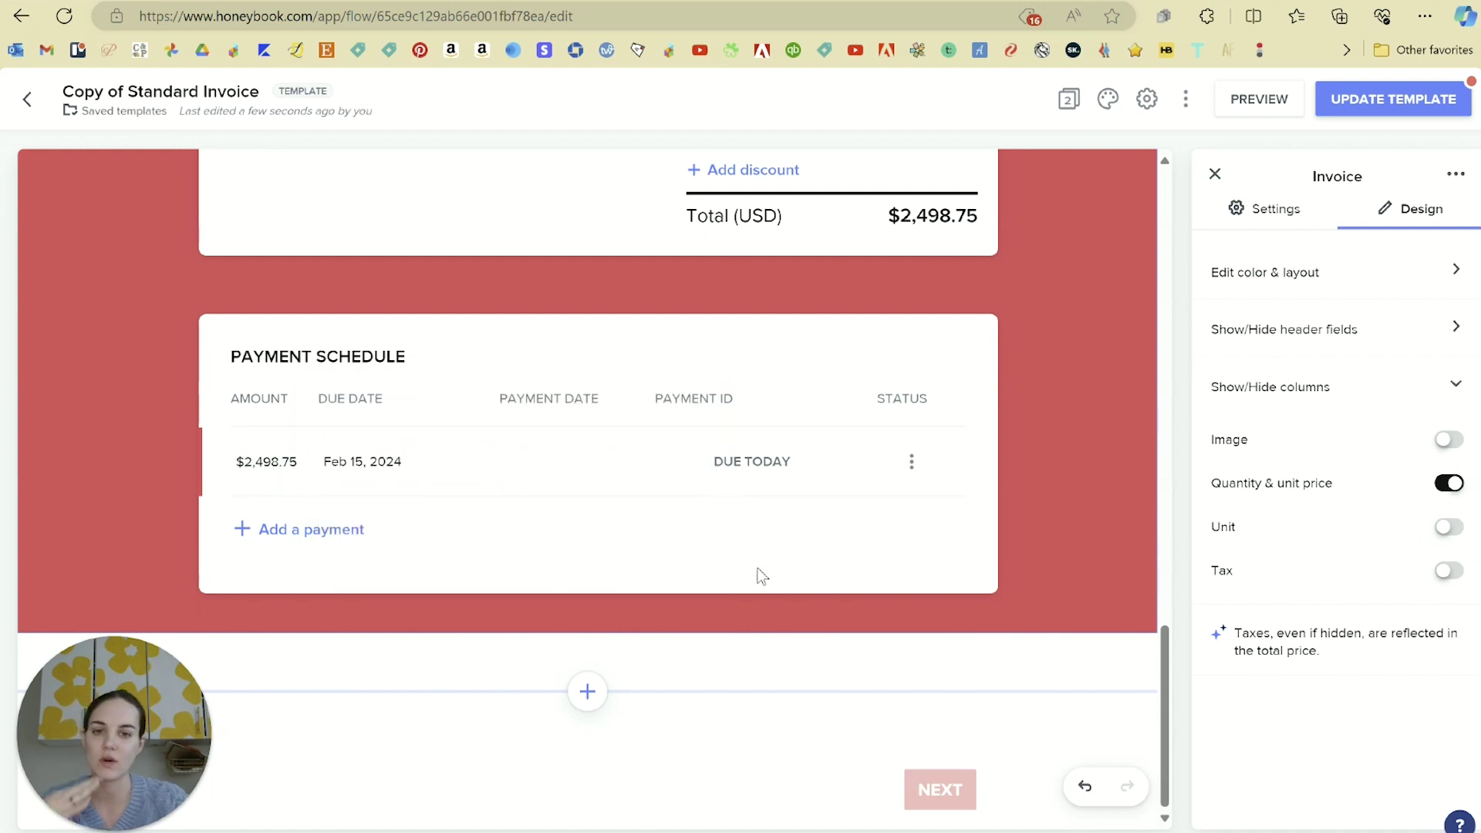
{"action": "left_click", "coordinate": [1028, 404]}
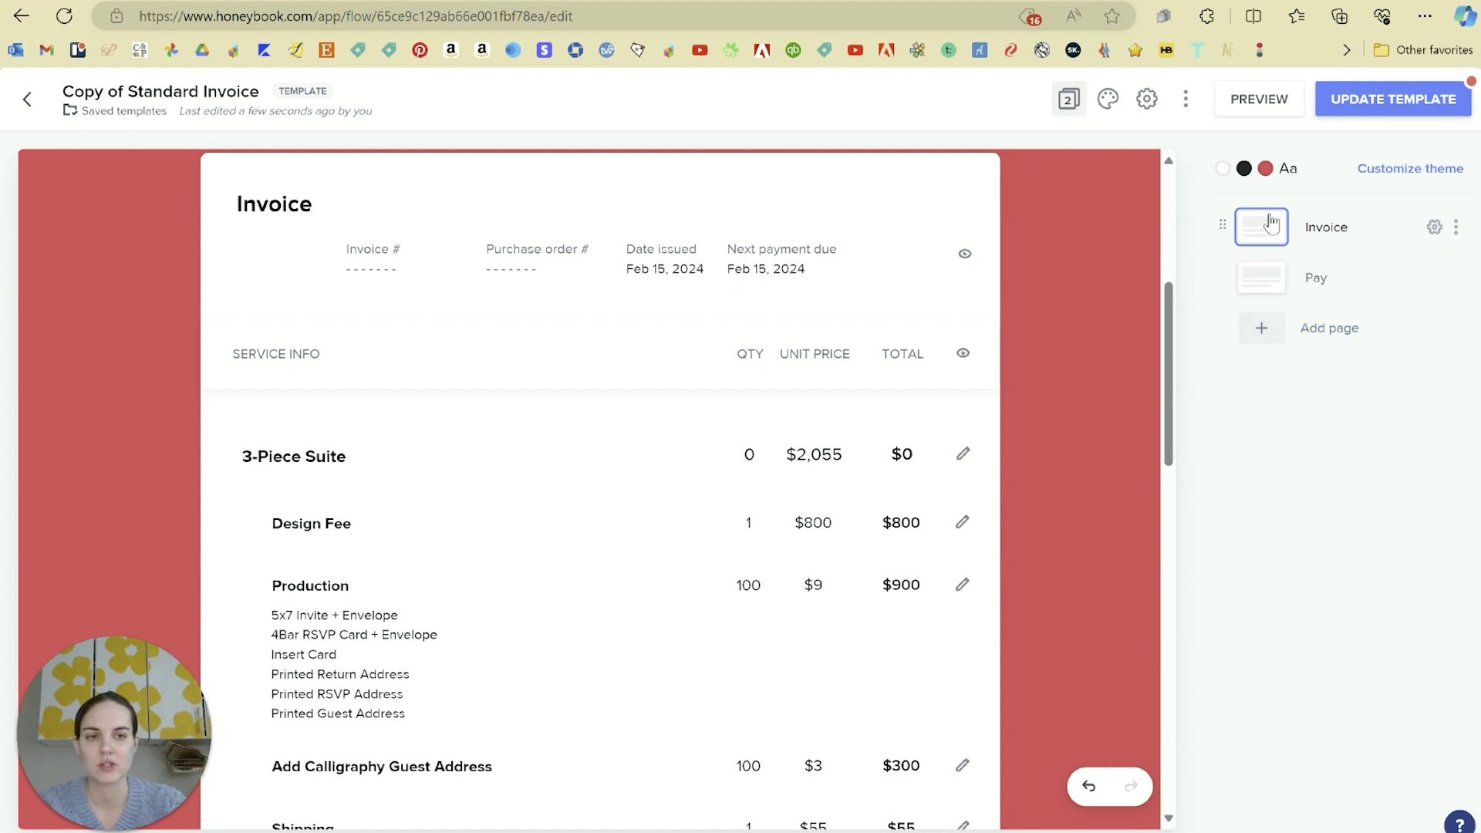
- On the Pay page, delete the extra company info section that was added
{"action": "left_click", "coordinate": [1269, 279]}
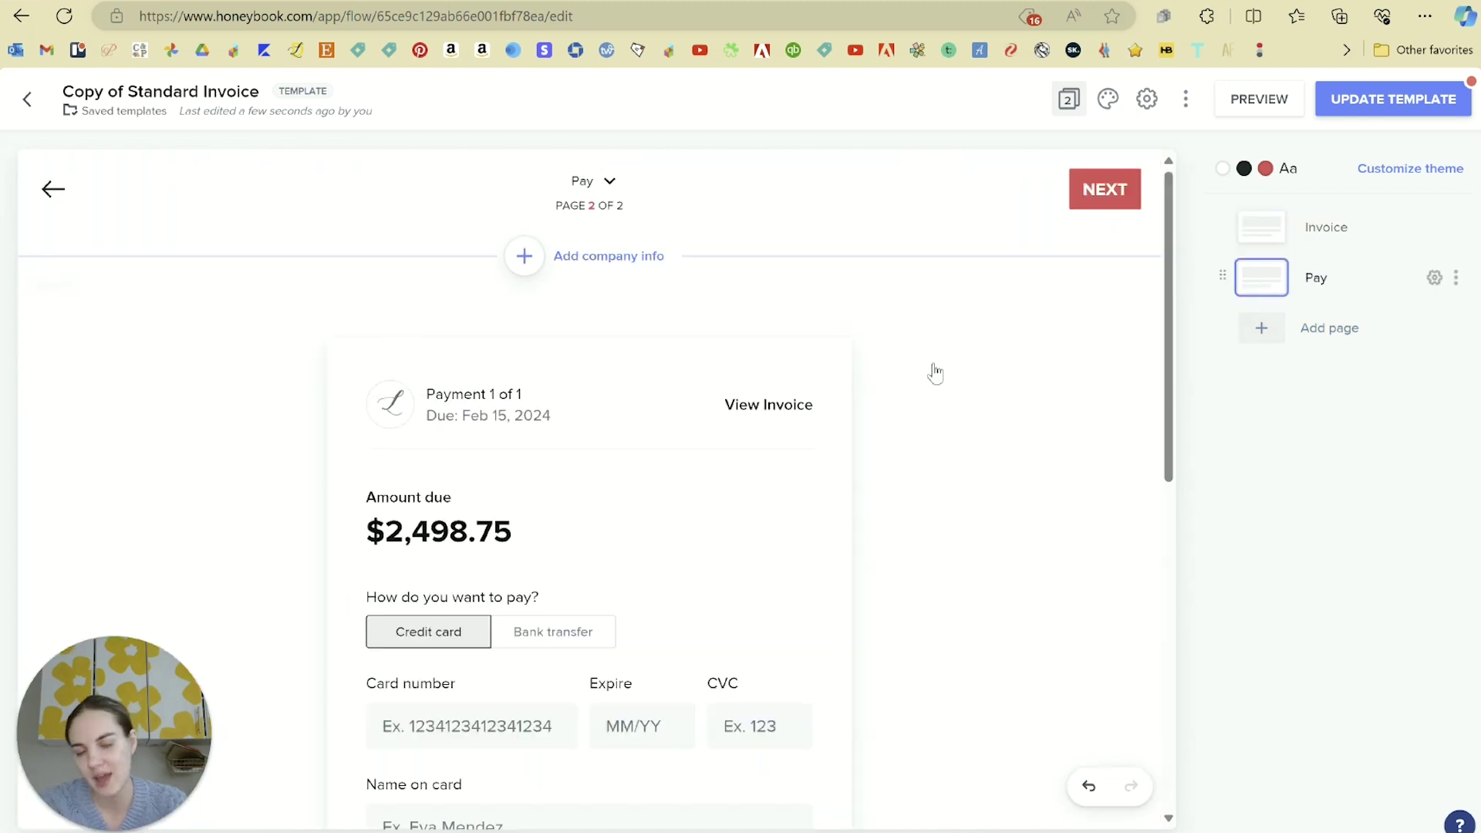
{"action": "scroll", "coordinate": [1018, 502], "scroll_direction": "down", "scroll_amount": 5}
{"action": "scroll", "coordinate": [1018, 505], "scroll_direction": "down", "scroll_amount": 3}
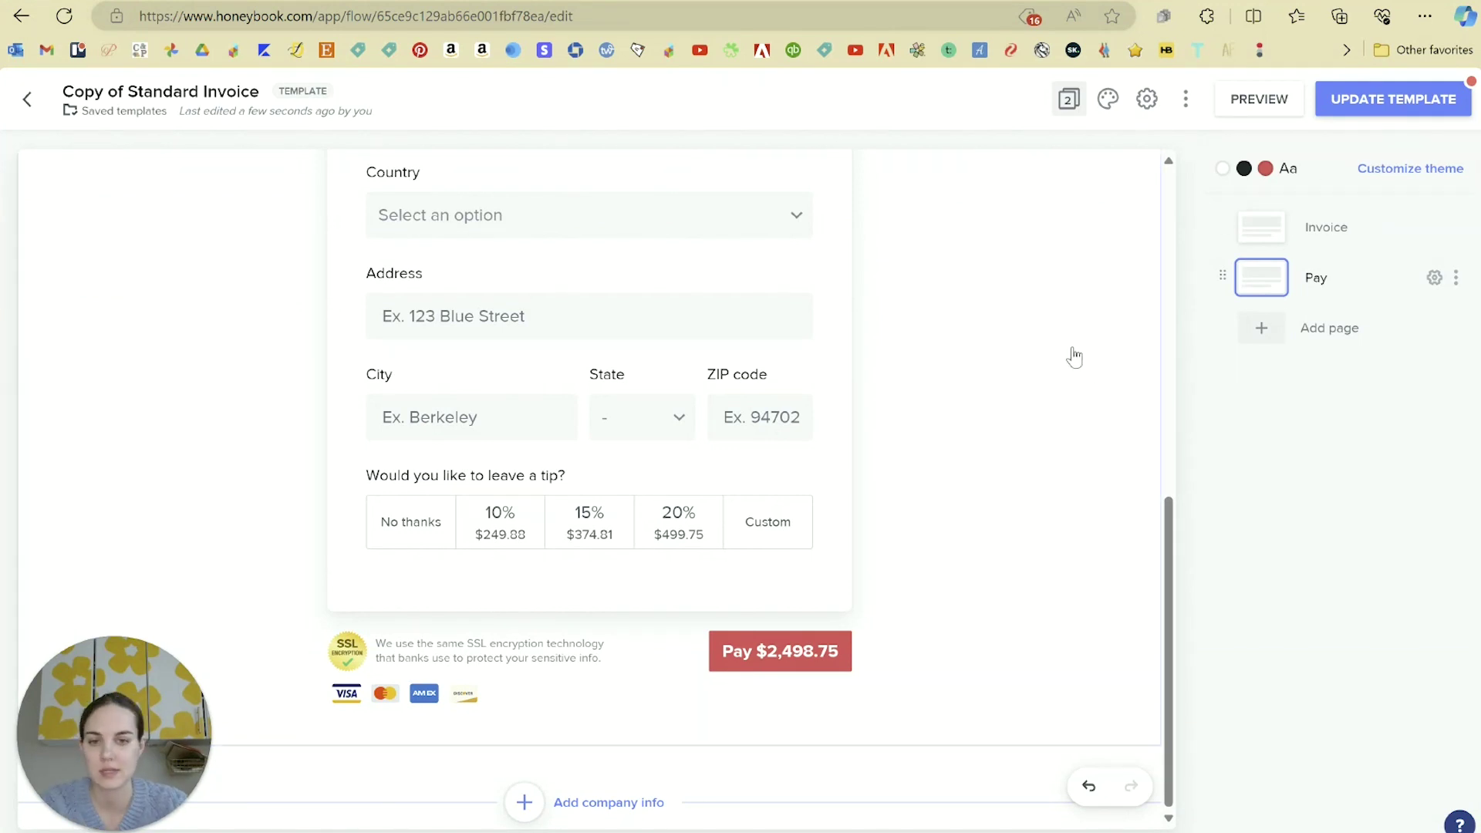
{"action": "left_click", "coordinate": [525, 803]}
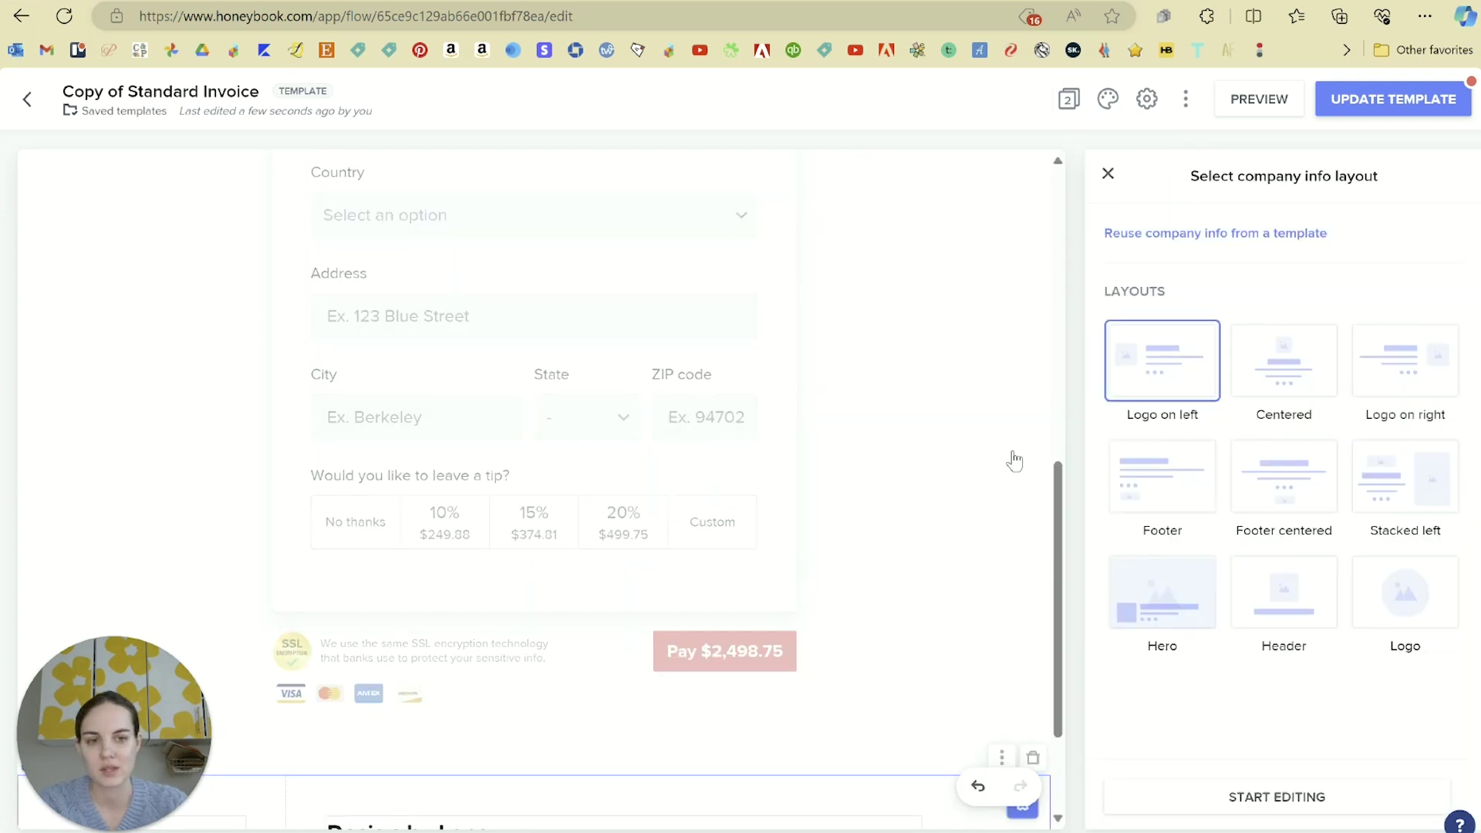
{"action": "left_click", "coordinate": [1033, 758]}
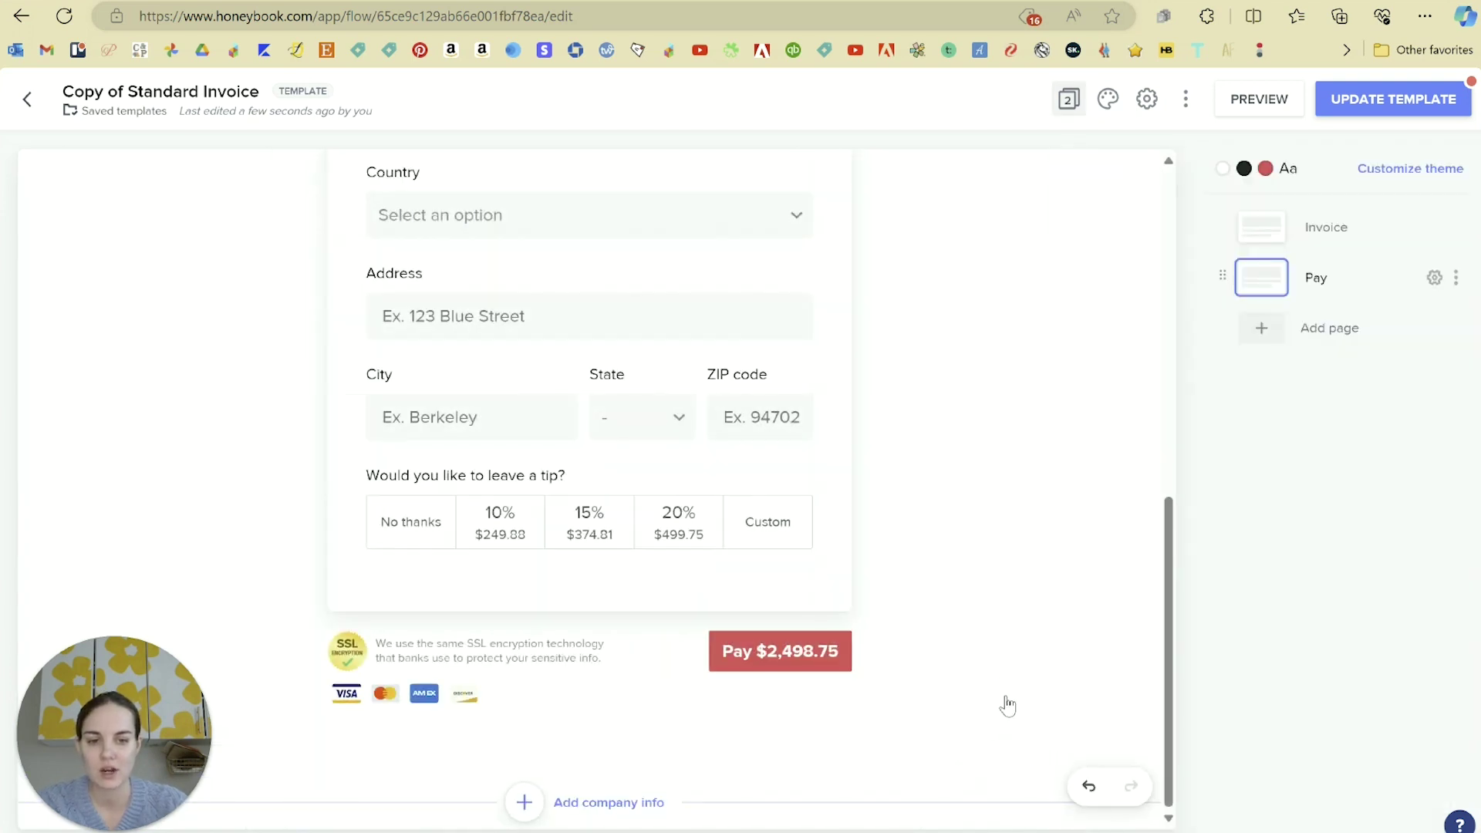
{"action": "scroll", "coordinate": [1007, 705], "scroll_direction": "up", "scroll_amount": 10}
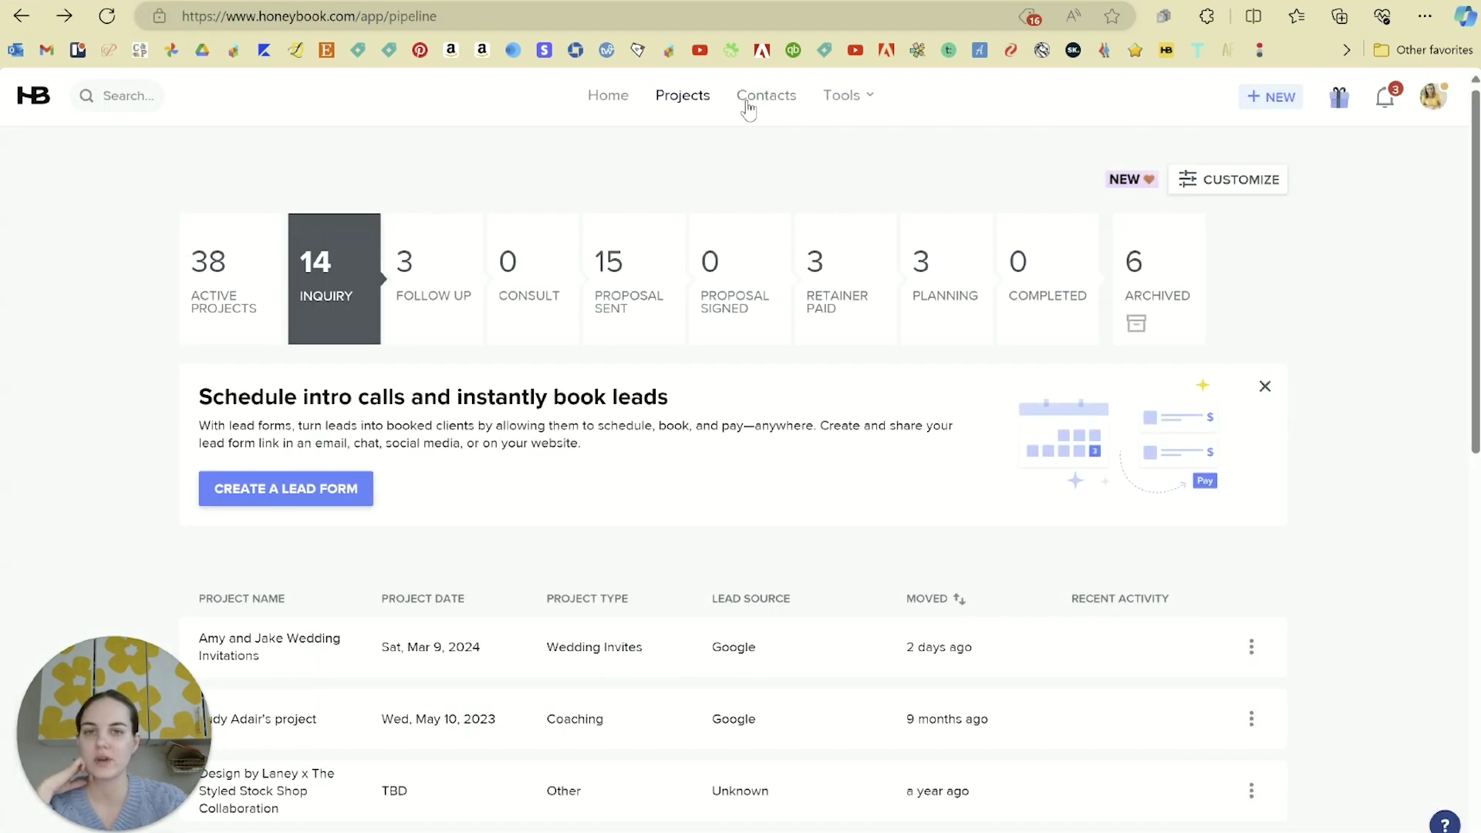
- Start a smart file in the Wedding Invitations project from the '3 Piece Invitation Suite invoice' template
{"action": "left_click", "coordinate": [679, 96]}
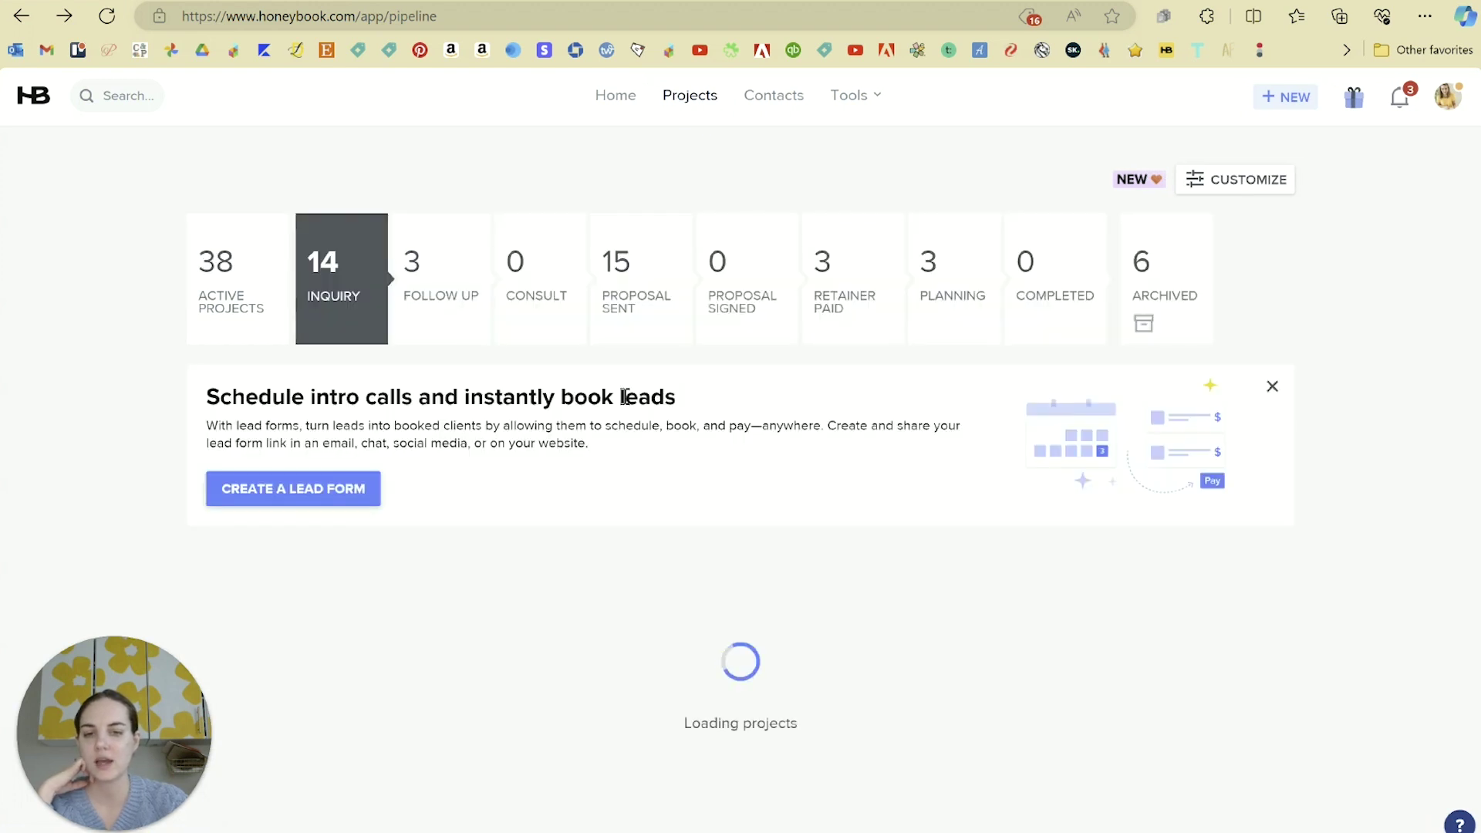
{"action": "scroll", "coordinate": [566, 369], "scroll_direction": "down", "scroll_amount": 3}
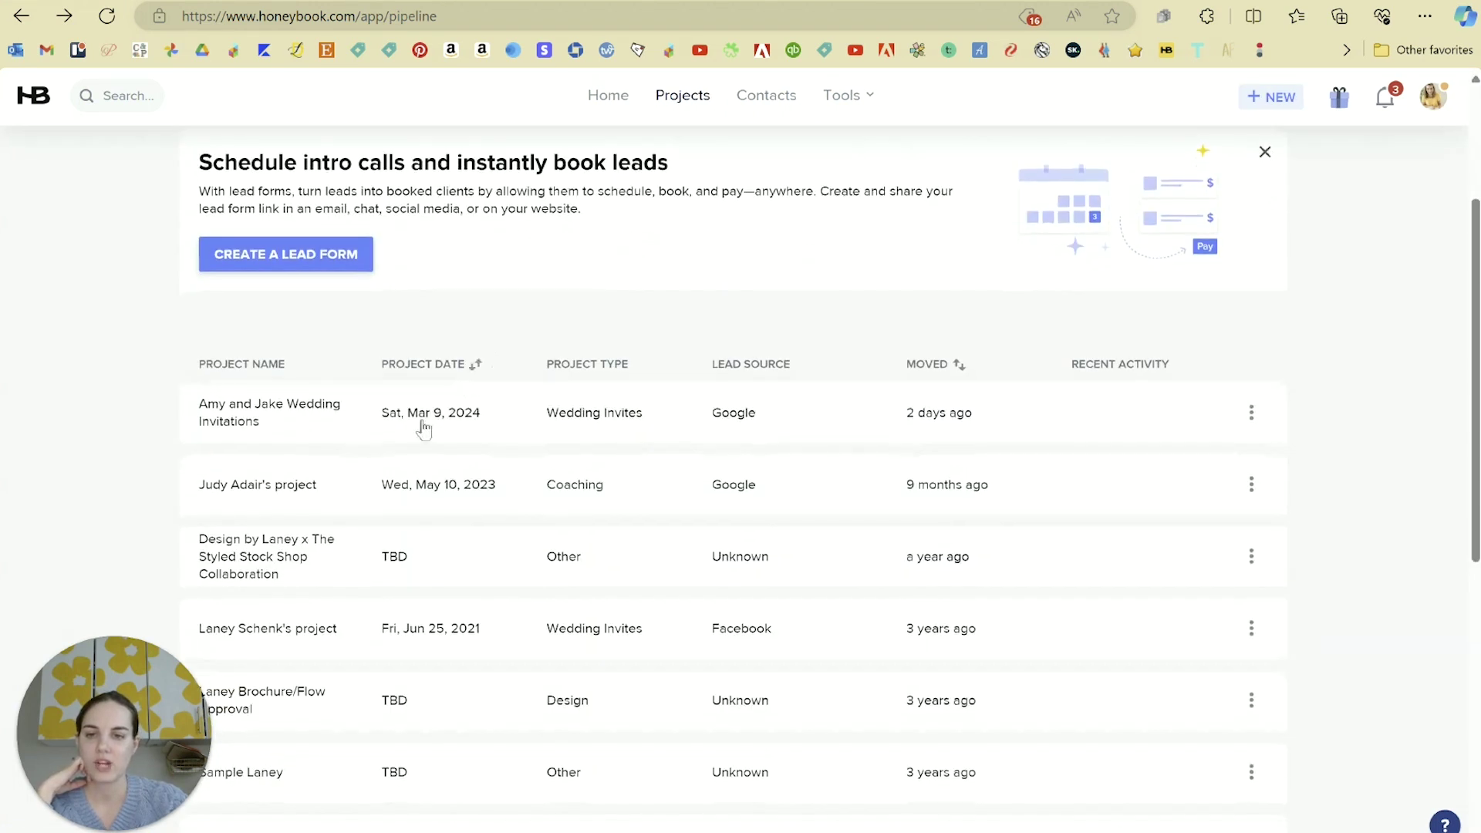
{"action": "mouse_move", "coordinate": [423, 430]}
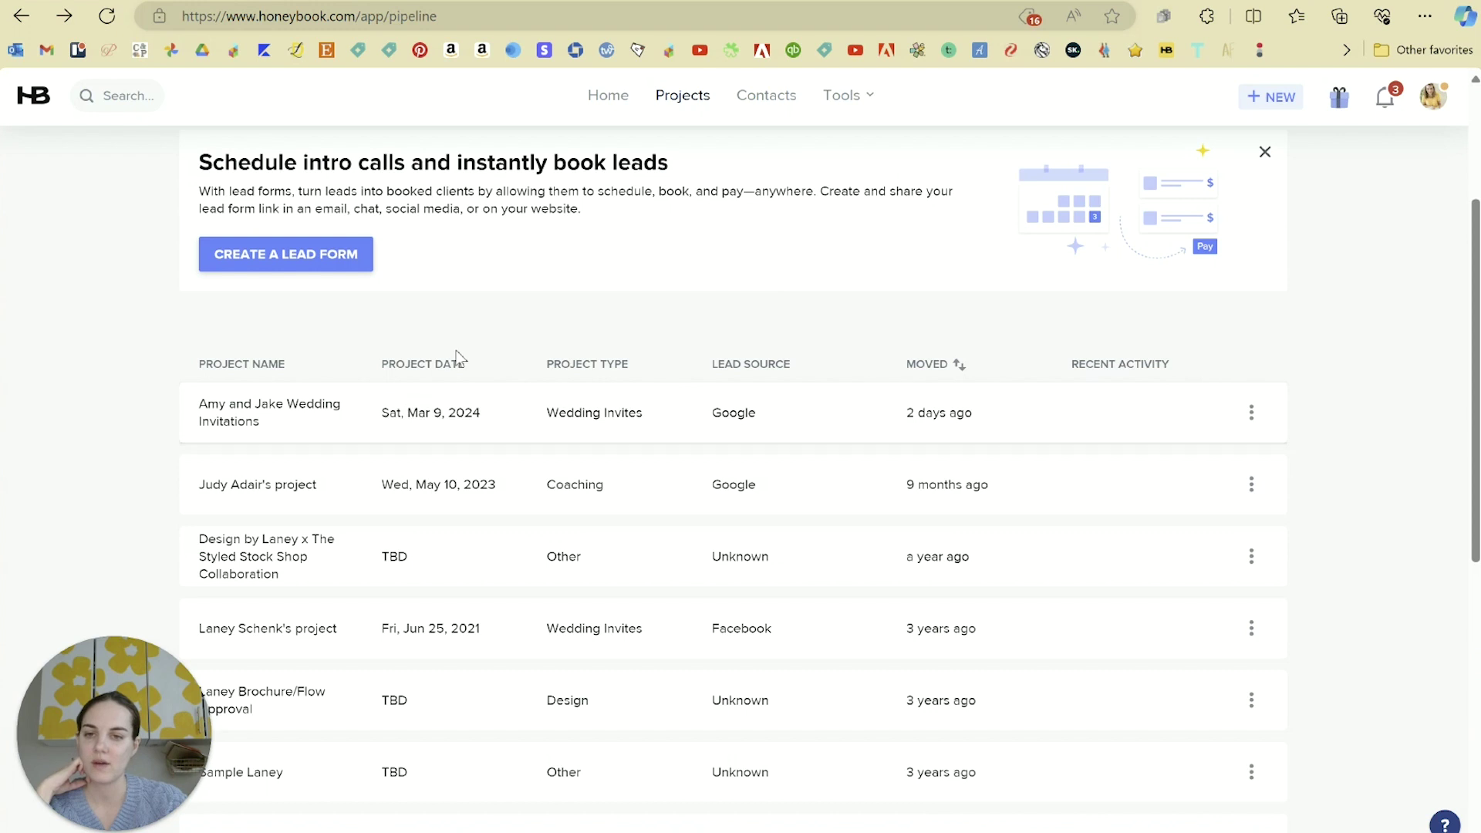
{"action": "left_click", "coordinate": [434, 429]}
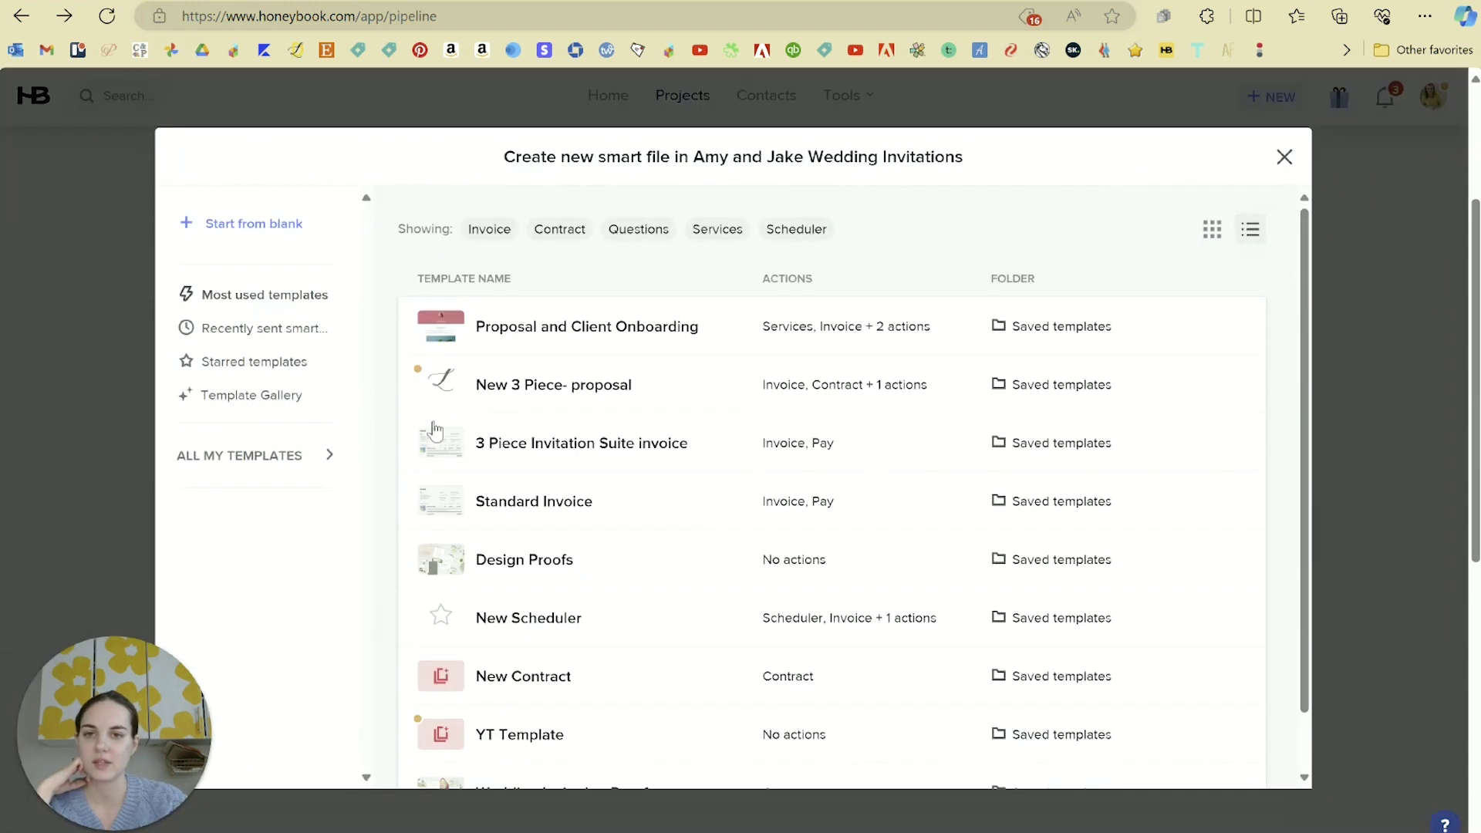
{"action": "left_click", "coordinate": [494, 230]}
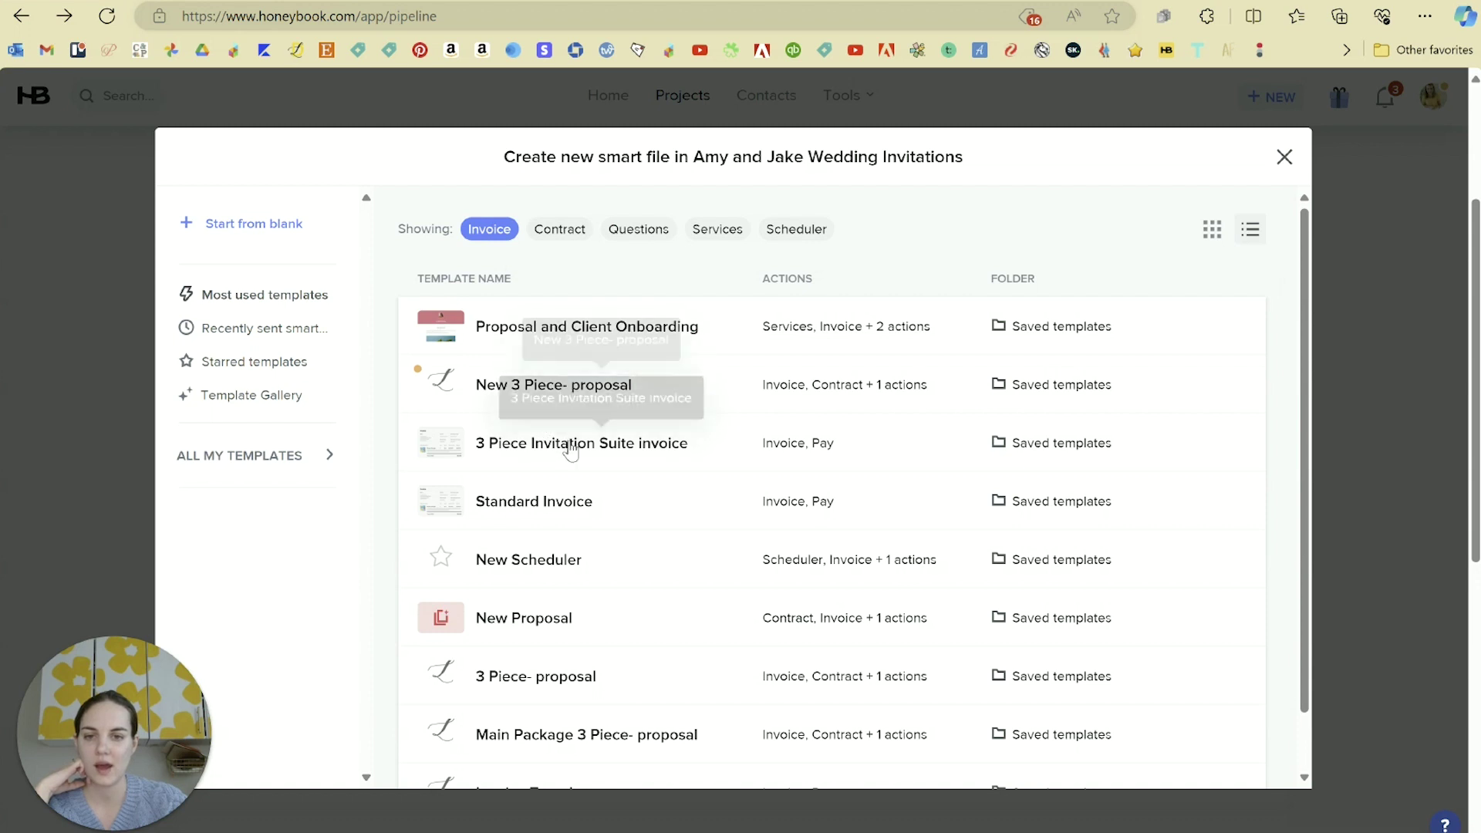
{"action": "left_click", "coordinate": [505, 449]}
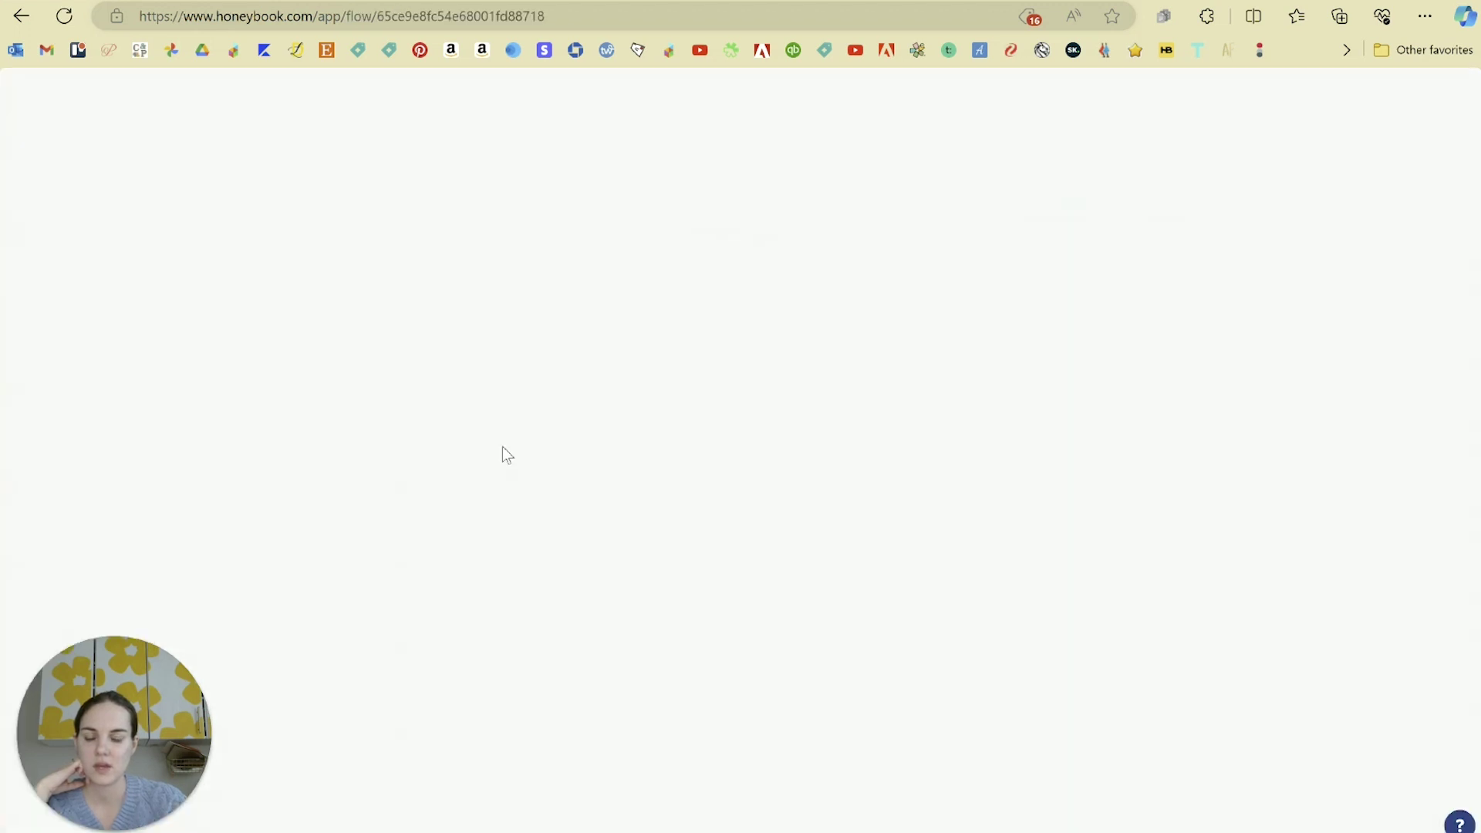
- Delete the Napkin Design service line, leaving the invoice total at $2,498.75
{"action": "scroll", "coordinate": [899, 410], "scroll_direction": "down", "scroll_amount": 15}
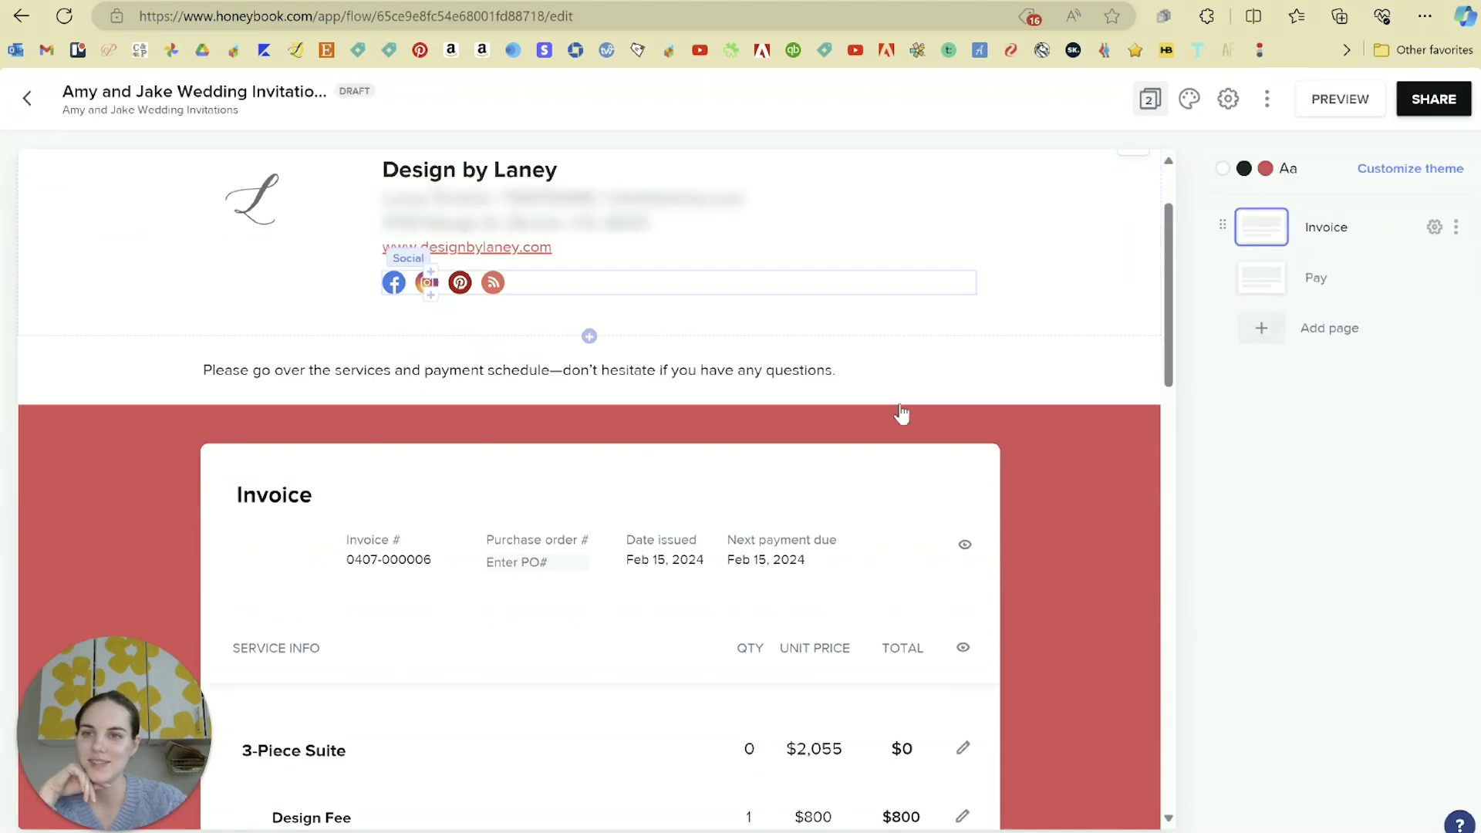
{"action": "scroll", "coordinate": [178, 260], "scroll_direction": "up", "scroll_amount": 12}
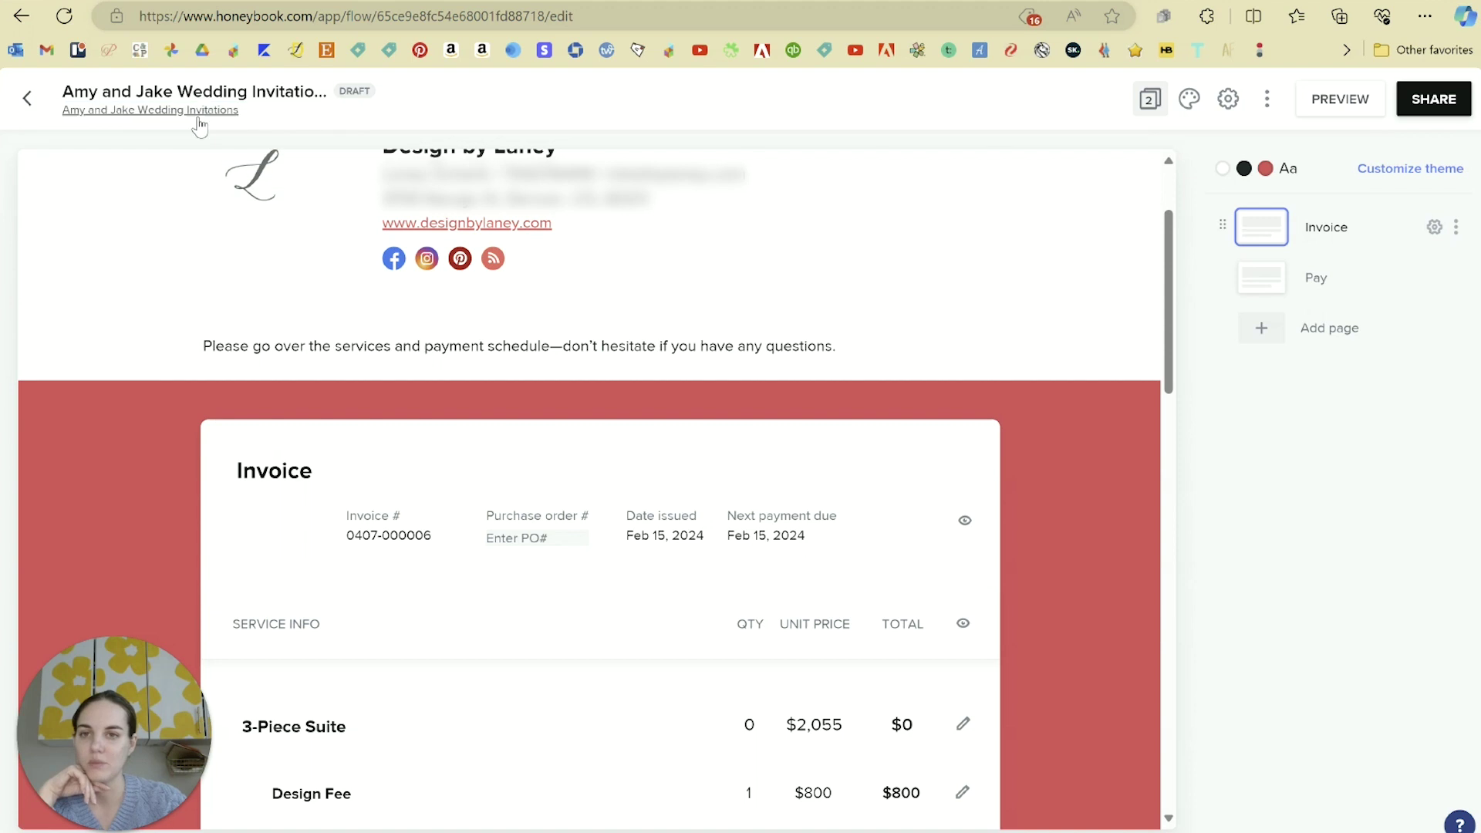
{"action": "scroll", "coordinate": [1026, 416], "scroll_direction": "up", "scroll_amount": 2}
{"action": "scroll", "coordinate": [1034, 371], "scroll_direction": "down", "scroll_amount": 6}
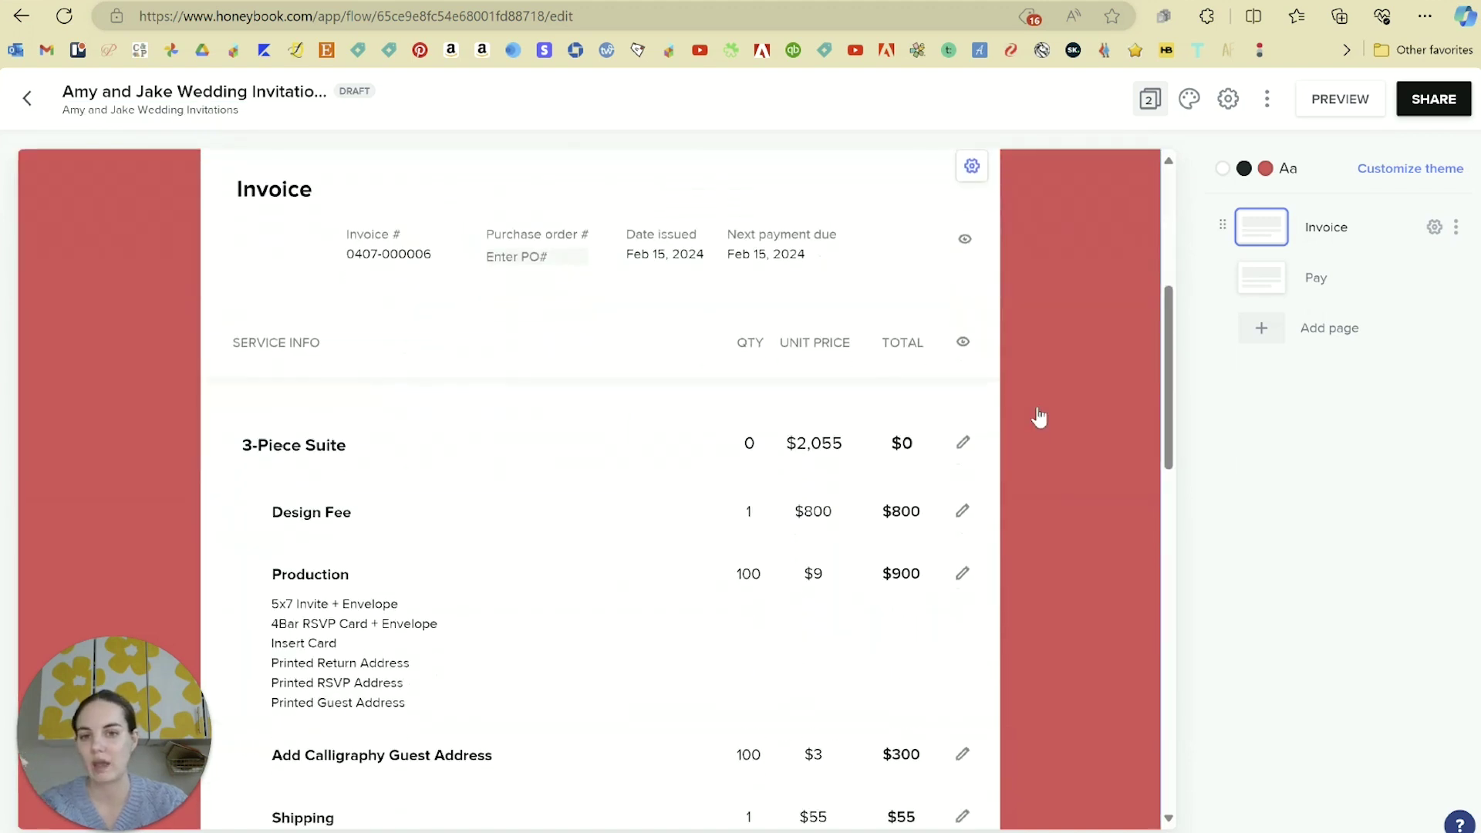
{"action": "scroll", "coordinate": [1082, 430], "scroll_direction": "down", "scroll_amount": 4}
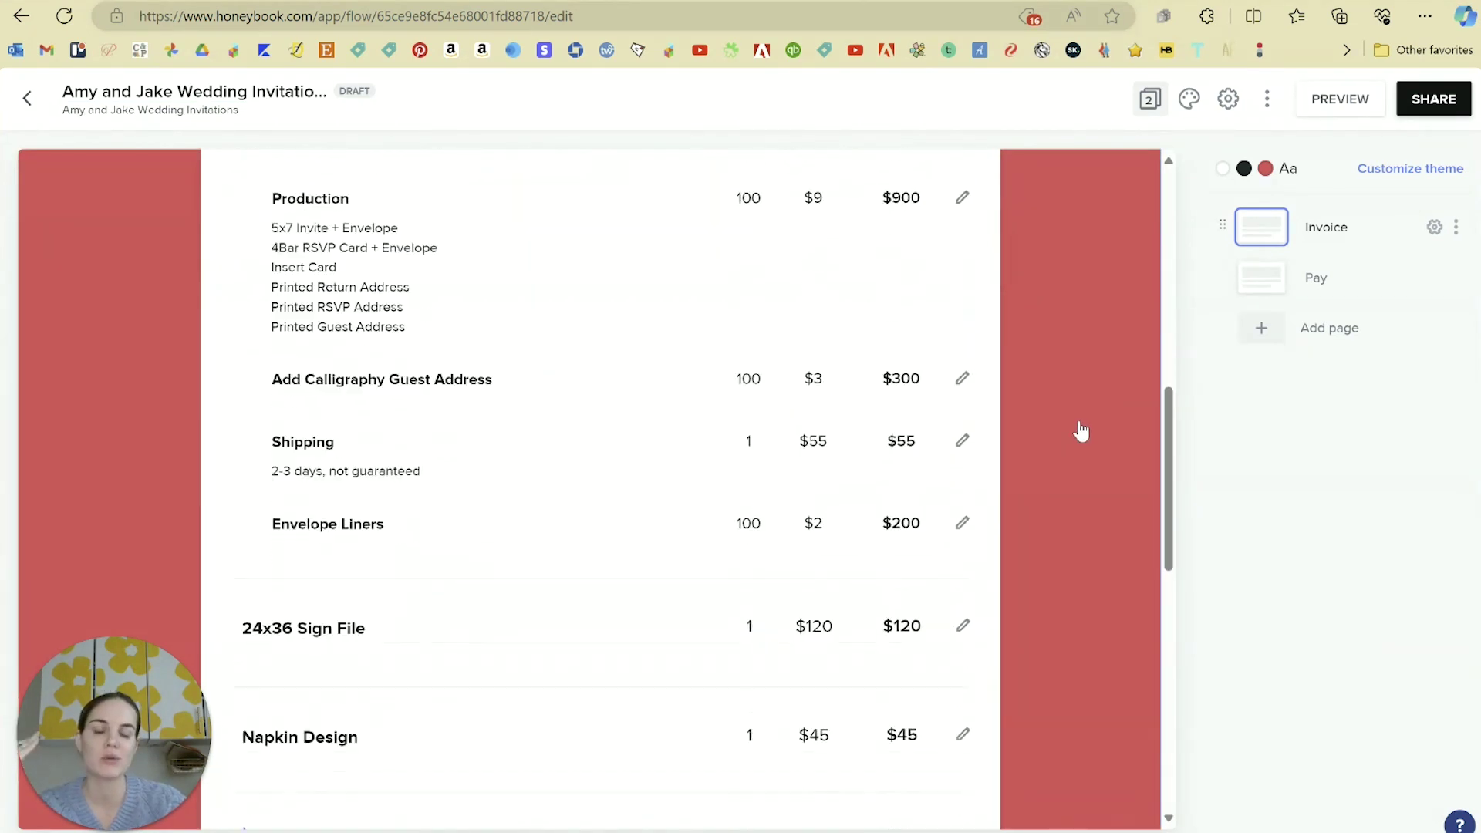
{"action": "scroll", "coordinate": [1081, 430], "scroll_direction": "down", "scroll_amount": 1}
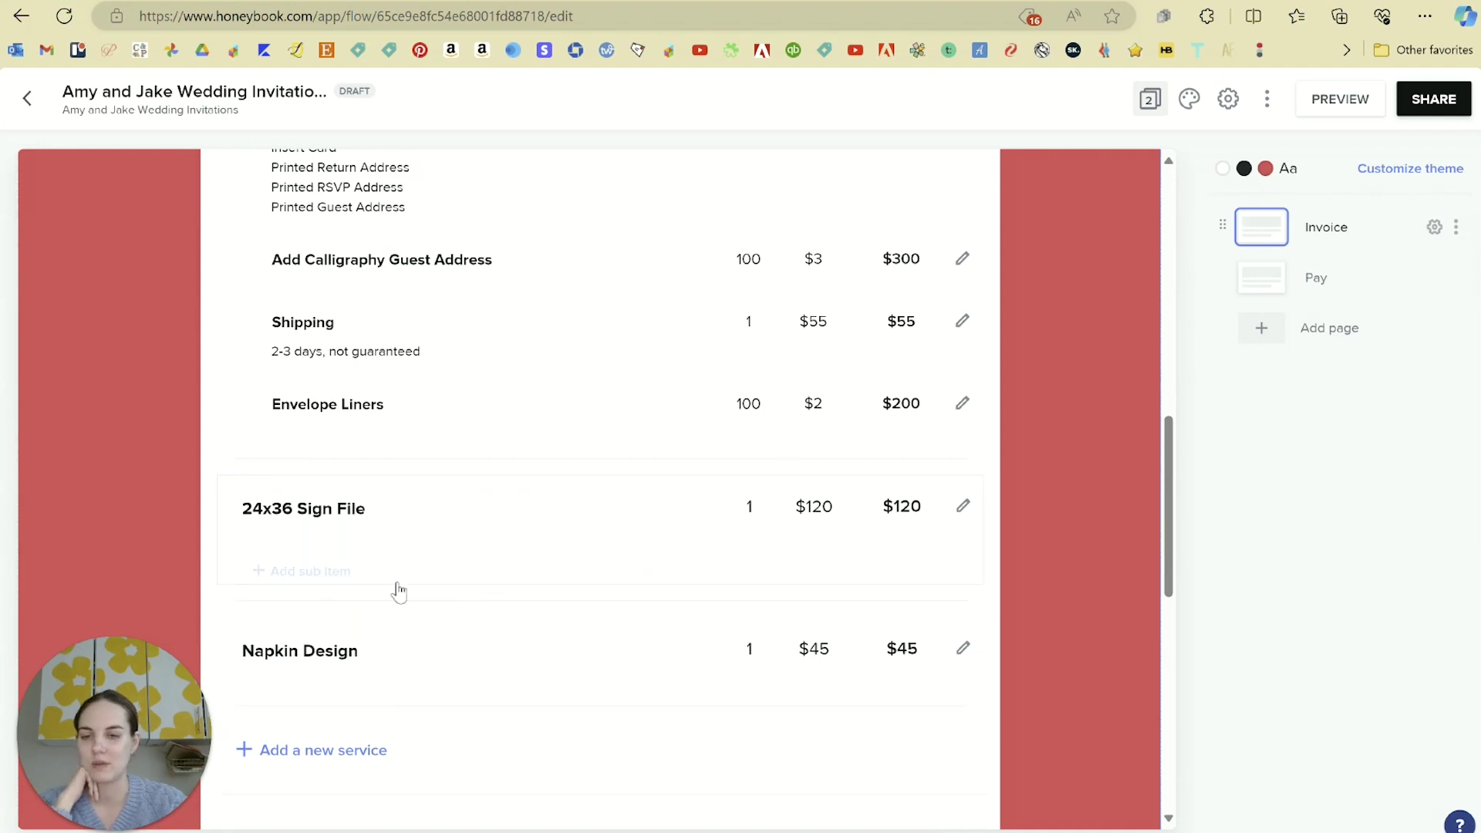
{"action": "scroll", "coordinate": [416, 574], "scroll_direction": "down", "scroll_amount": 1}
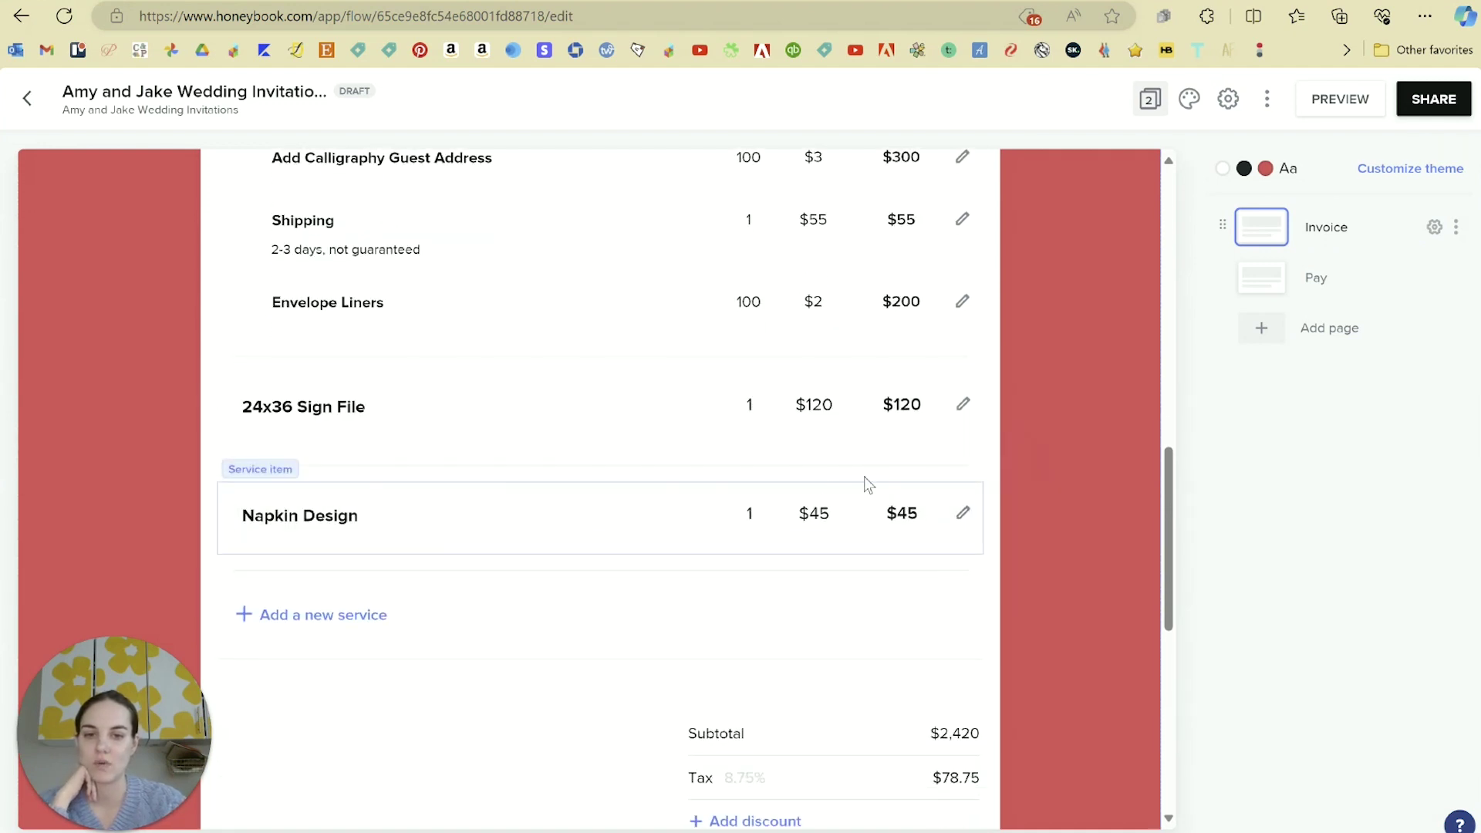
{"action": "left_click", "coordinate": [949, 502]}
{"action": "left_click", "coordinate": [962, 466]}
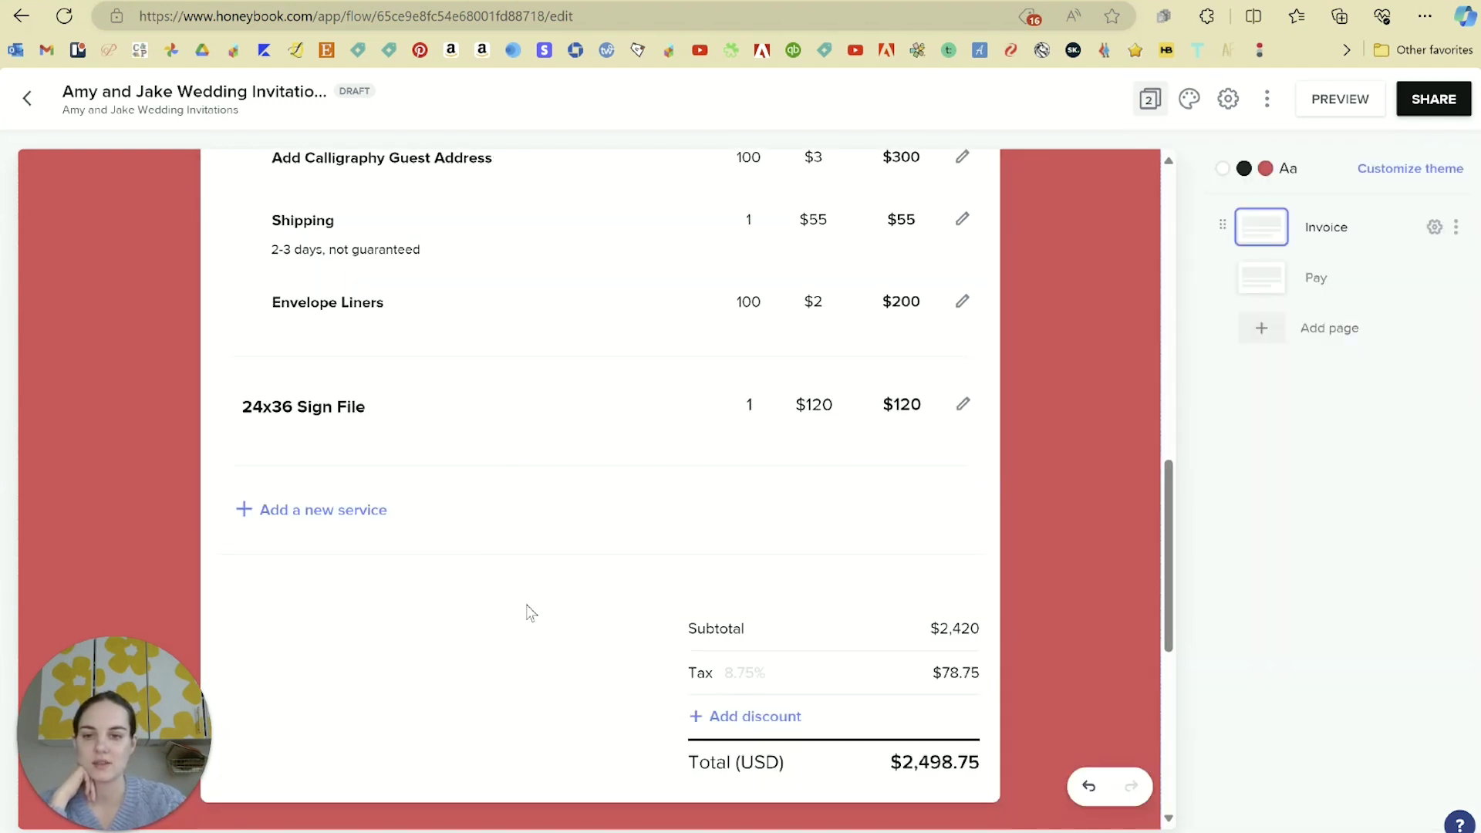
{"action": "scroll", "coordinate": [652, 523], "scroll_direction": "up", "scroll_amount": 10}
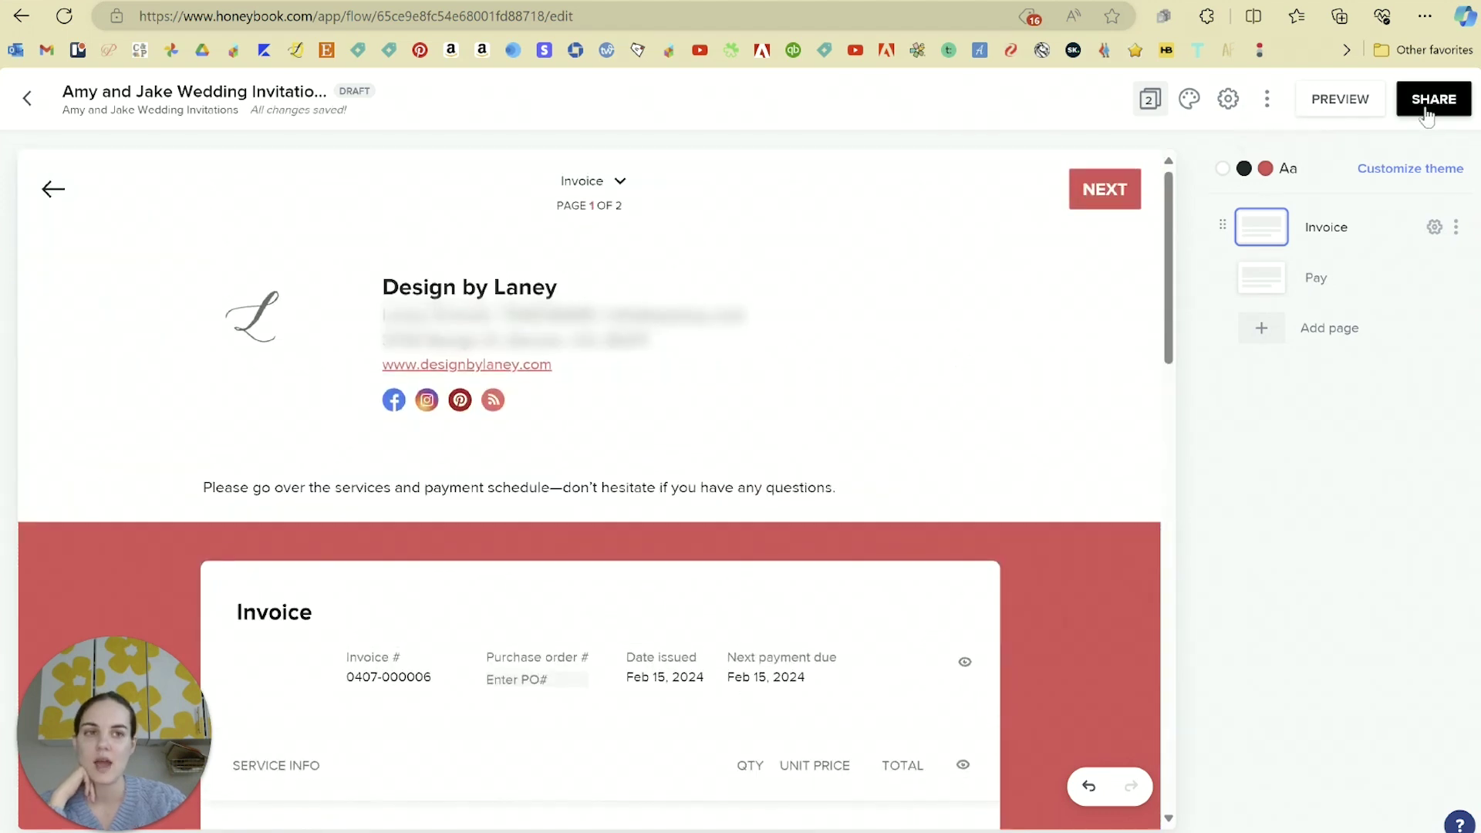
{"action": "left_click", "coordinate": [1432, 102]}
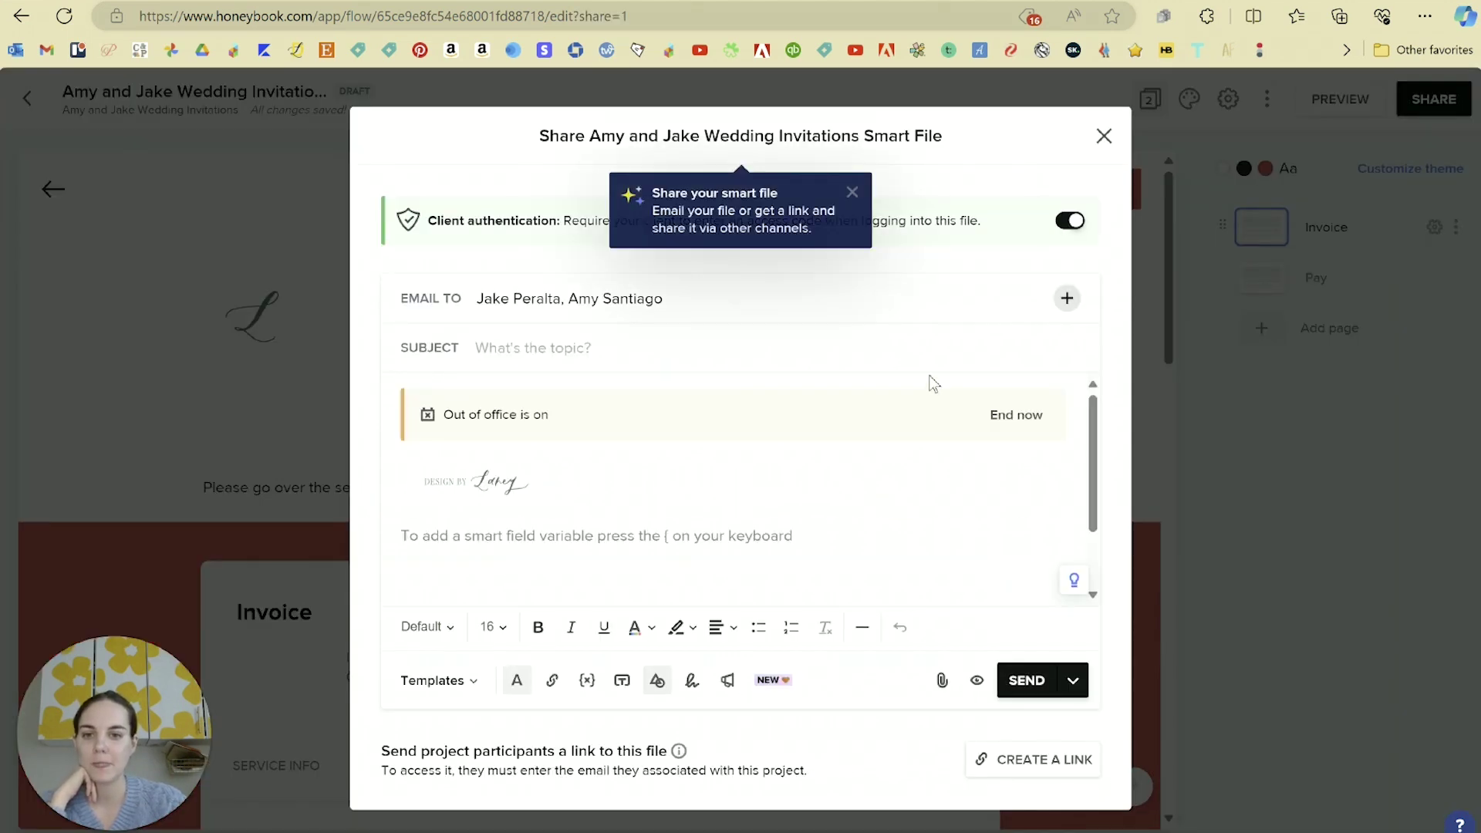
- Switch client authentication off, confirm removing the access code, then turn it back on
{"action": "left_click", "coordinate": [1070, 222]}
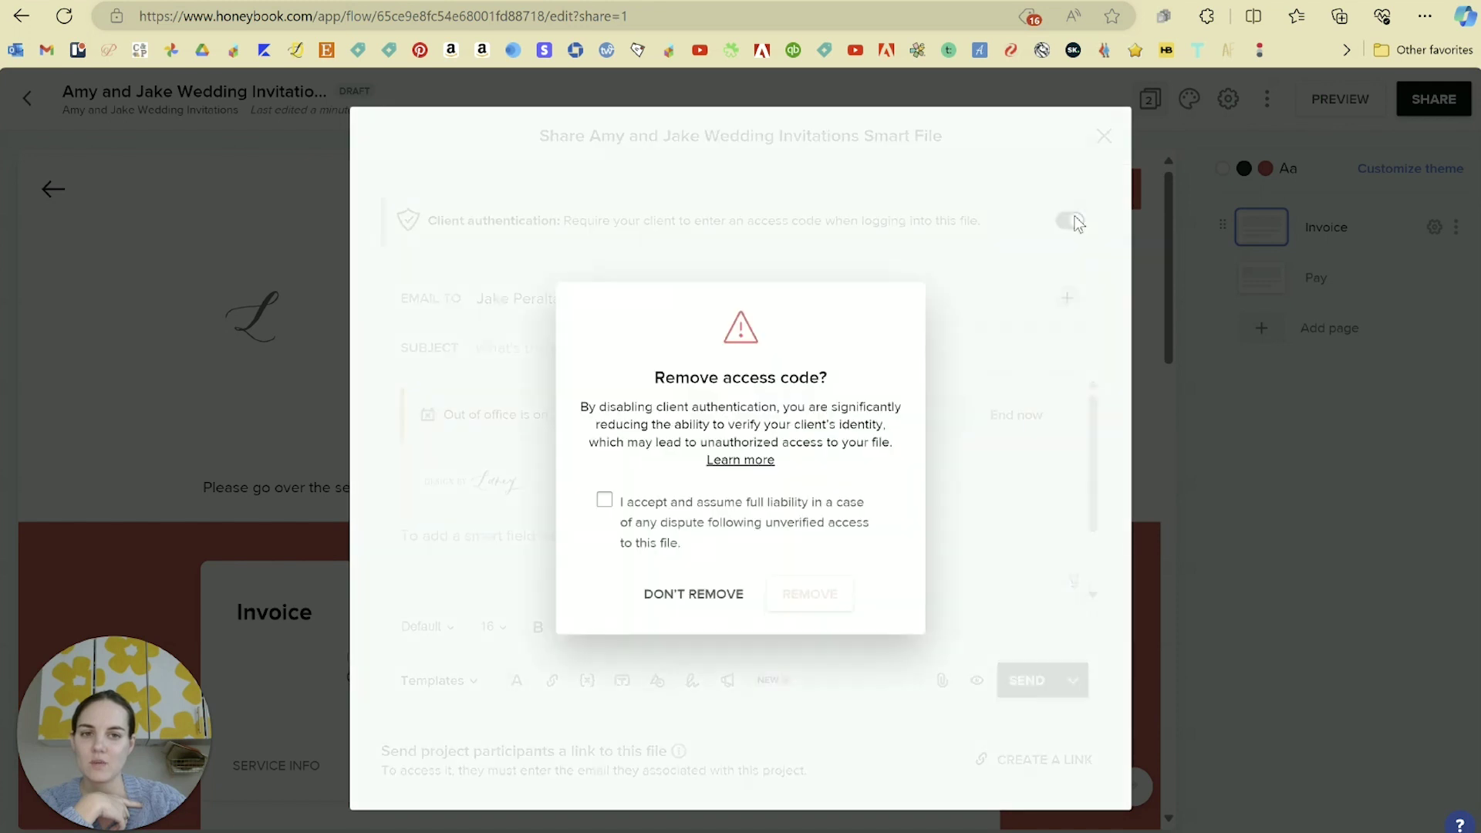
{"action": "left_click", "coordinate": [604, 499]}
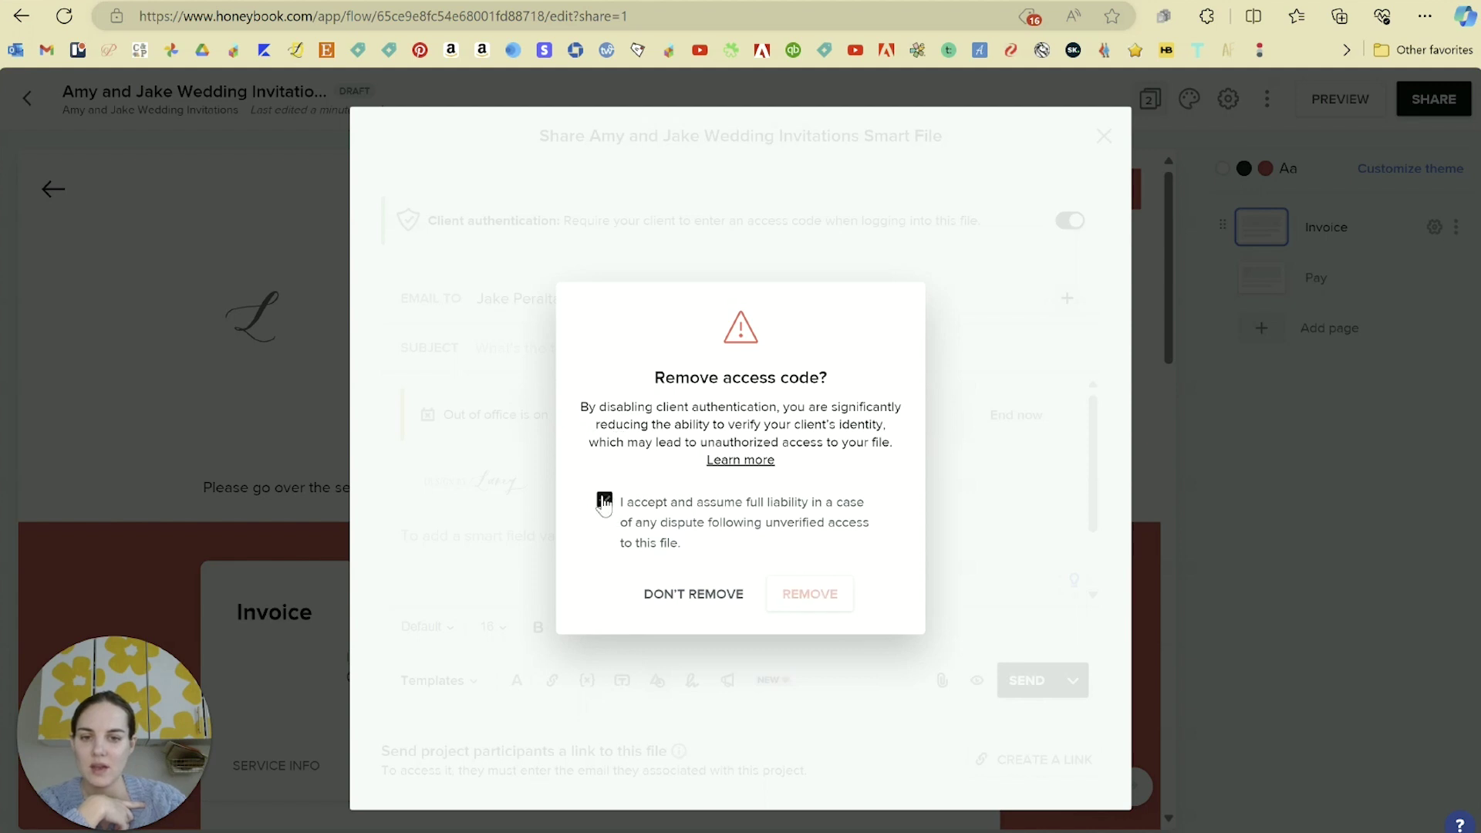
{"action": "left_click", "coordinate": [832, 607]}
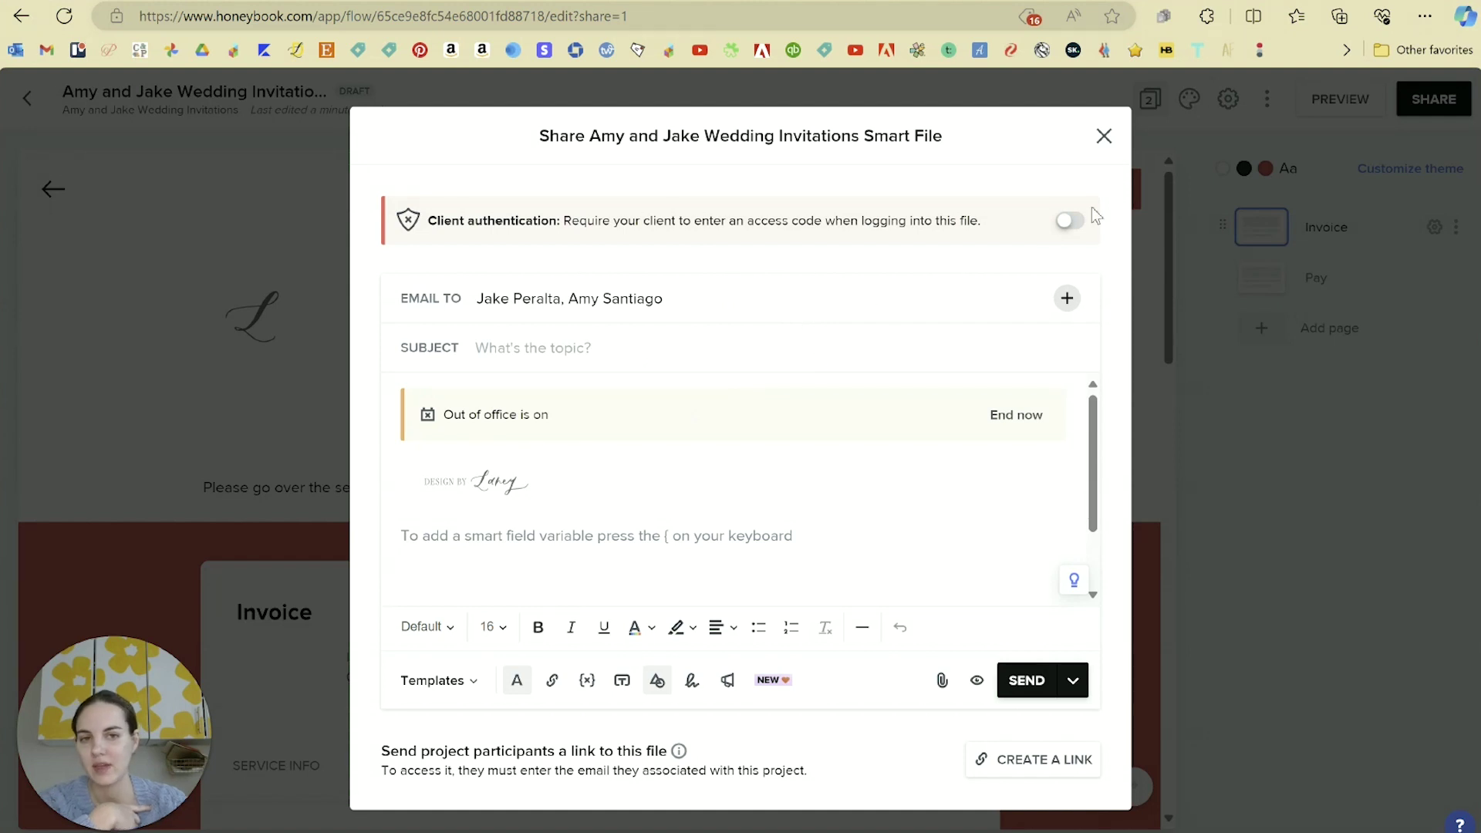
{"action": "left_click", "coordinate": [1069, 221]}
- Review the note about sending participants a link and show the other sending options
{"action": "scroll", "coordinate": [797, 387], "scroll_direction": "down", "scroll_amount": 1}
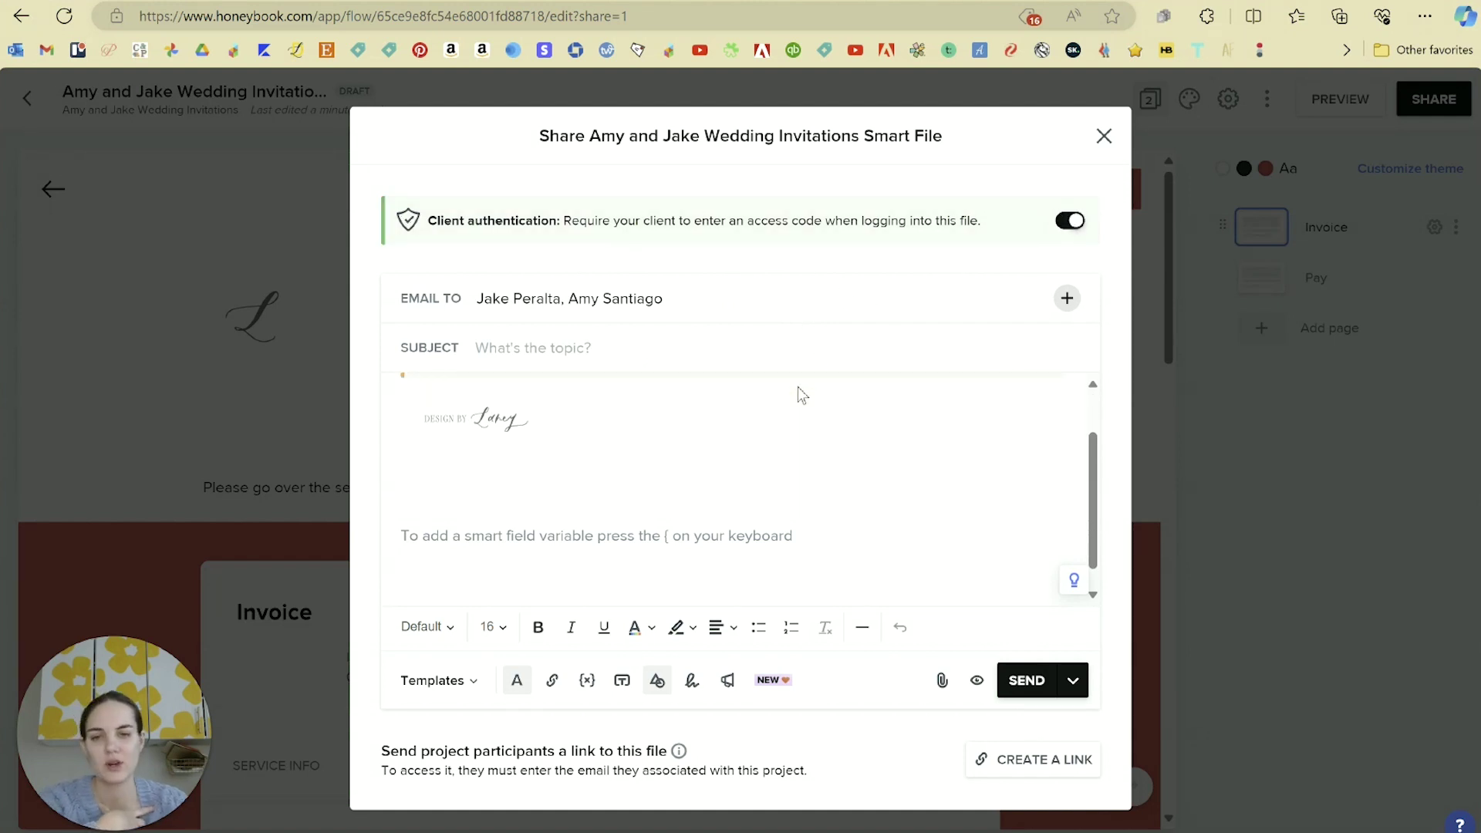
{"action": "scroll", "coordinate": [838, 591], "scroll_direction": "up", "scroll_amount": 1}
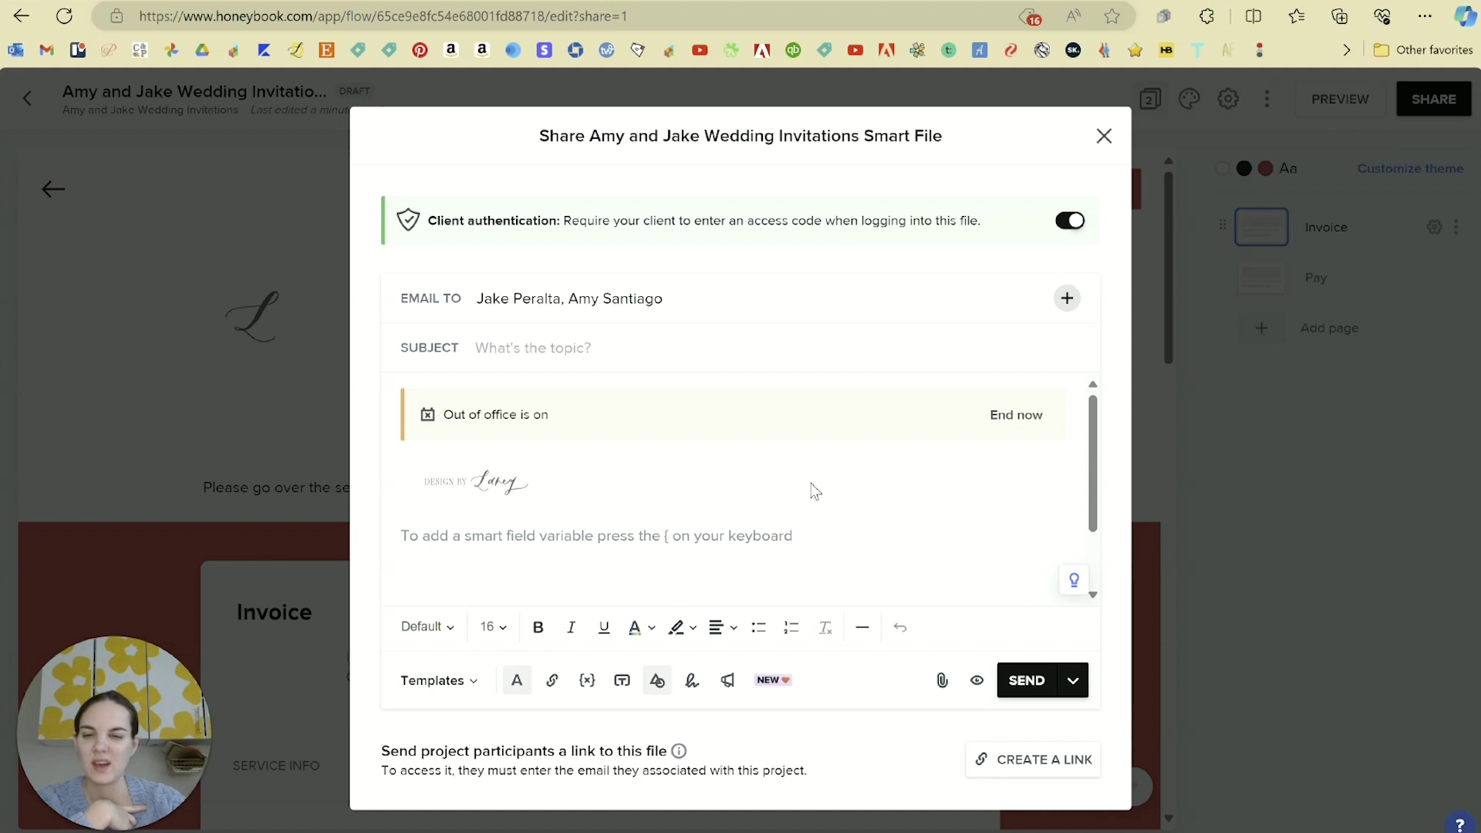
{"action": "scroll", "coordinate": [962, 490], "scroll_direction": "down", "scroll_amount": 1}
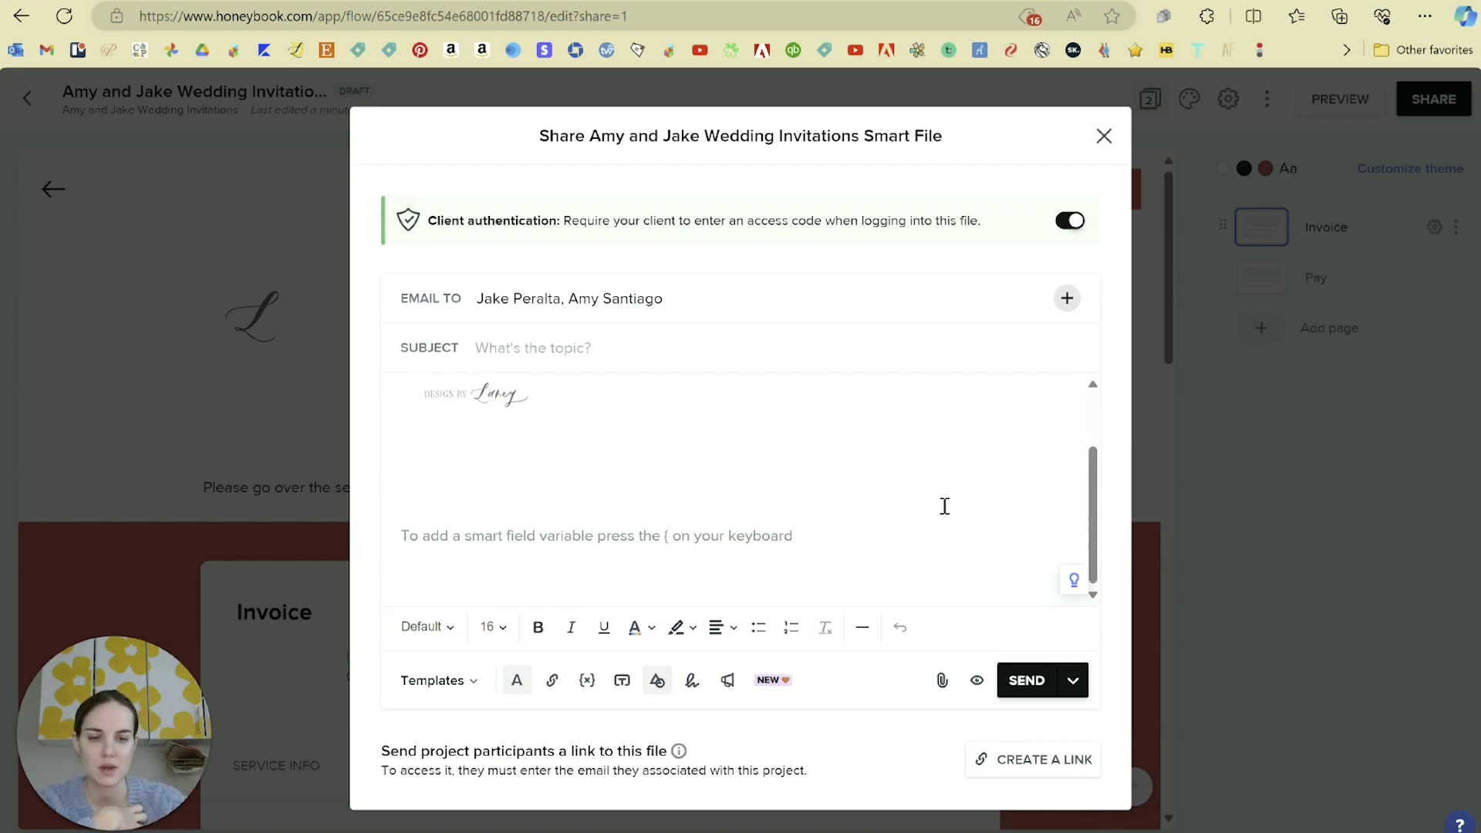
{"action": "left_click_drag", "start_coordinate": [813, 772], "coordinate": [374, 744]}
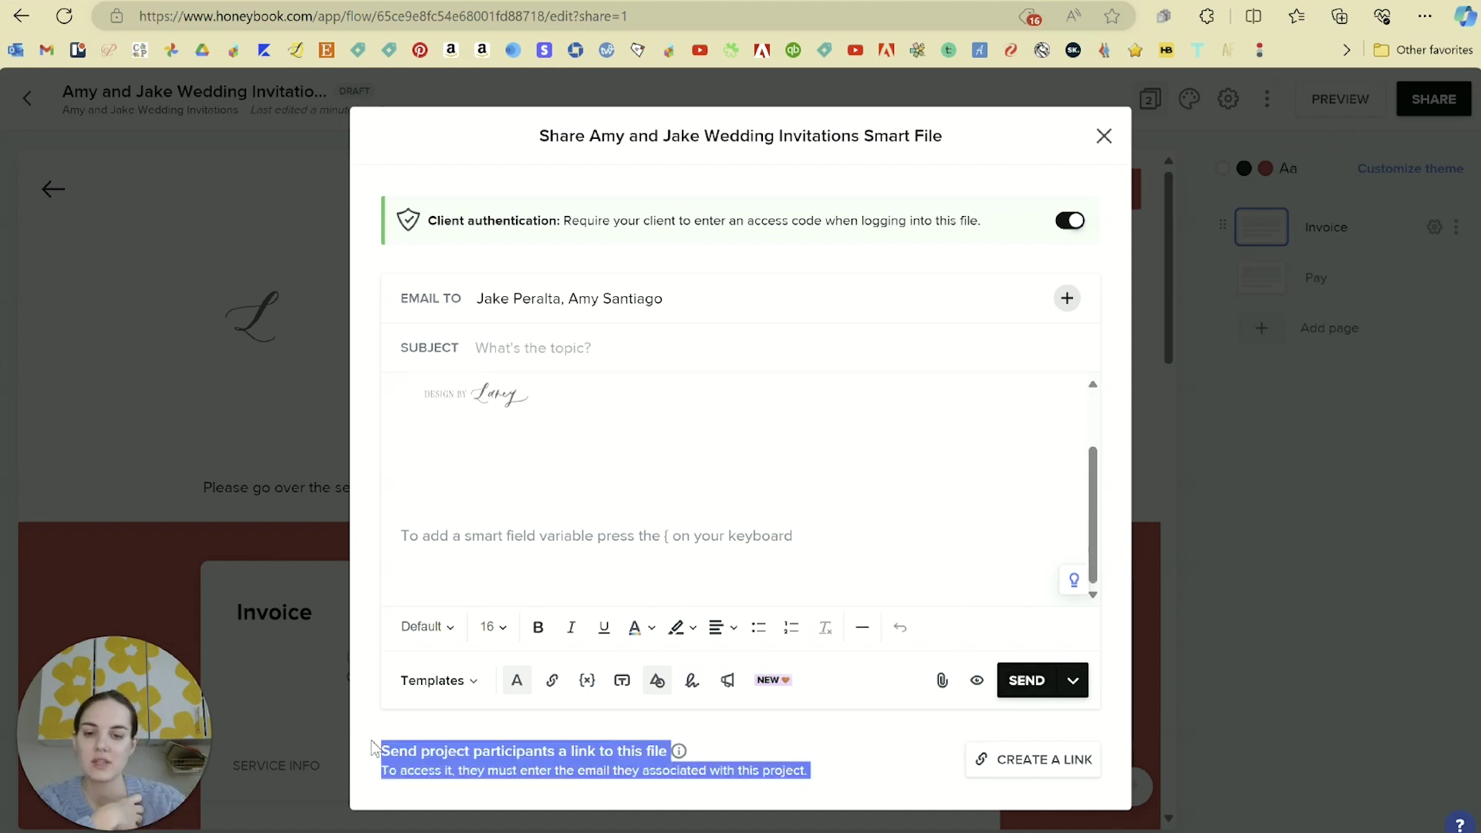
{"action": "left_click", "coordinate": [848, 765]}
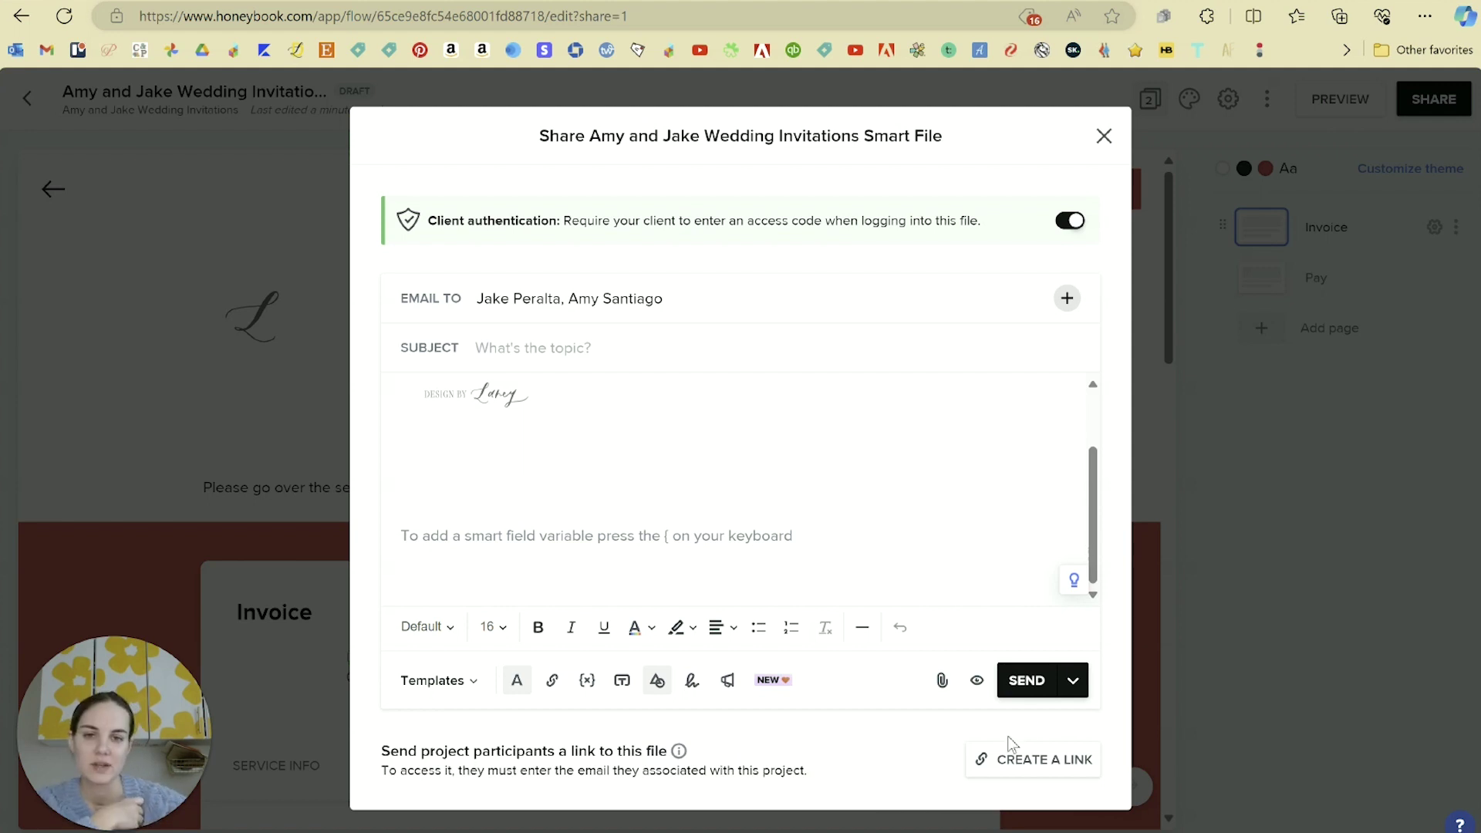
{"action": "scroll", "coordinate": [972, 533], "scroll_direction": "up", "scroll_amount": 2}
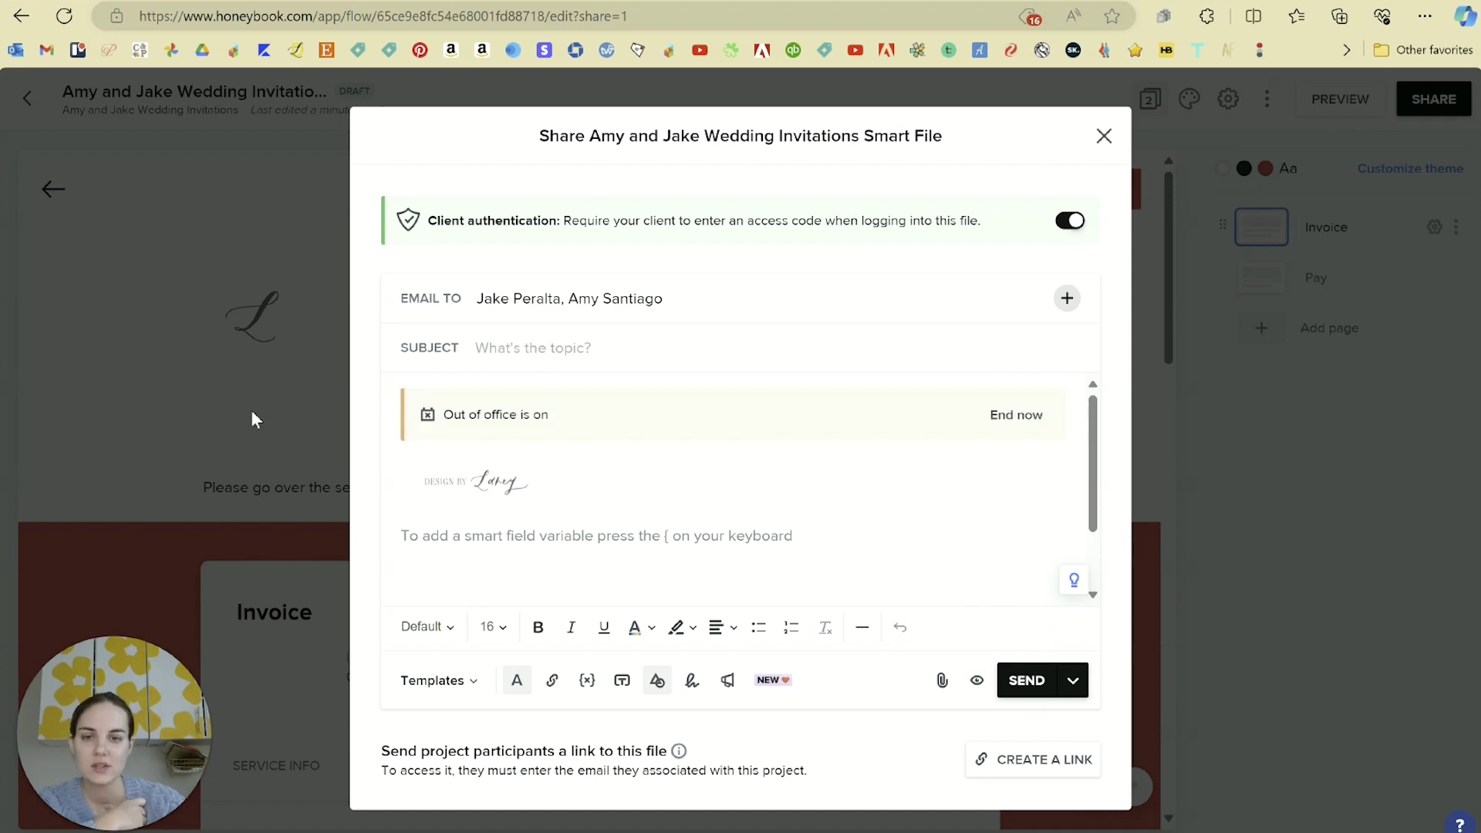
{"action": "scroll", "coordinate": [536, 515], "scroll_direction": "down", "scroll_amount": 2}
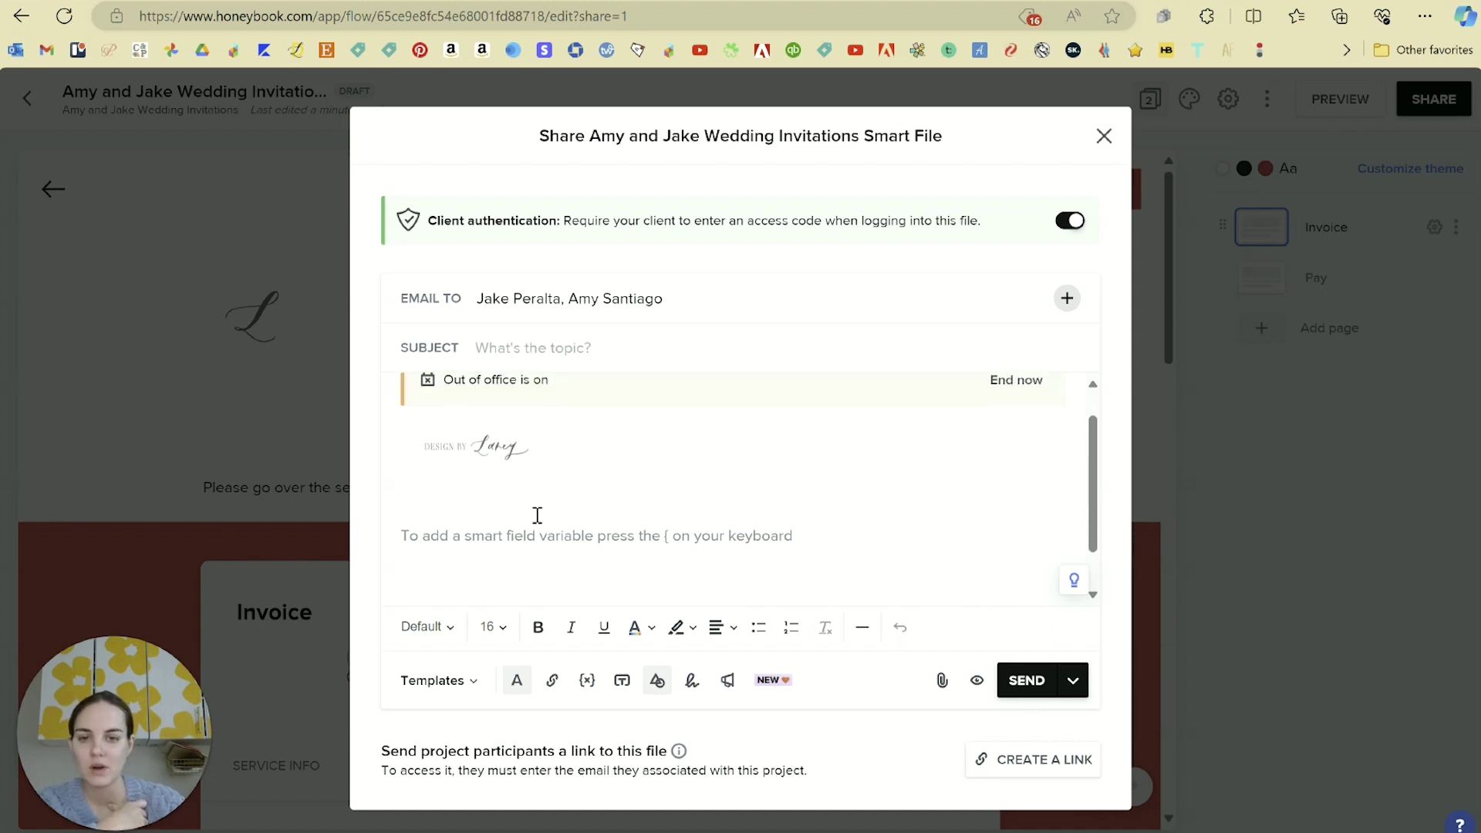
{"action": "scroll", "coordinate": [535, 515], "scroll_direction": "up", "scroll_amount": 1}
{"action": "left_click", "coordinate": [1074, 682]}
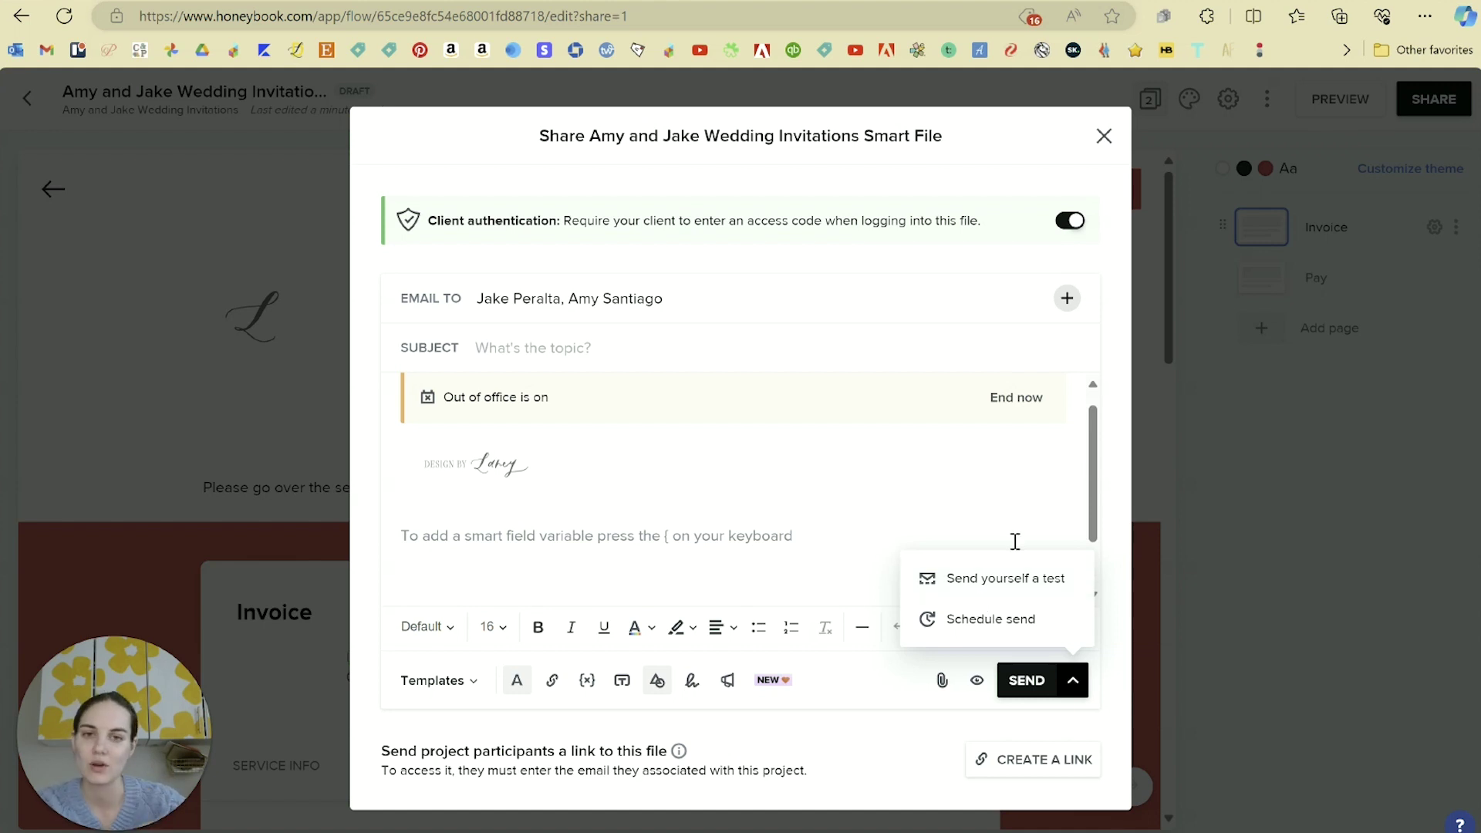
- Close the Share dialog without sending the smart file
{"action": "left_click", "coordinate": [1104, 136]}
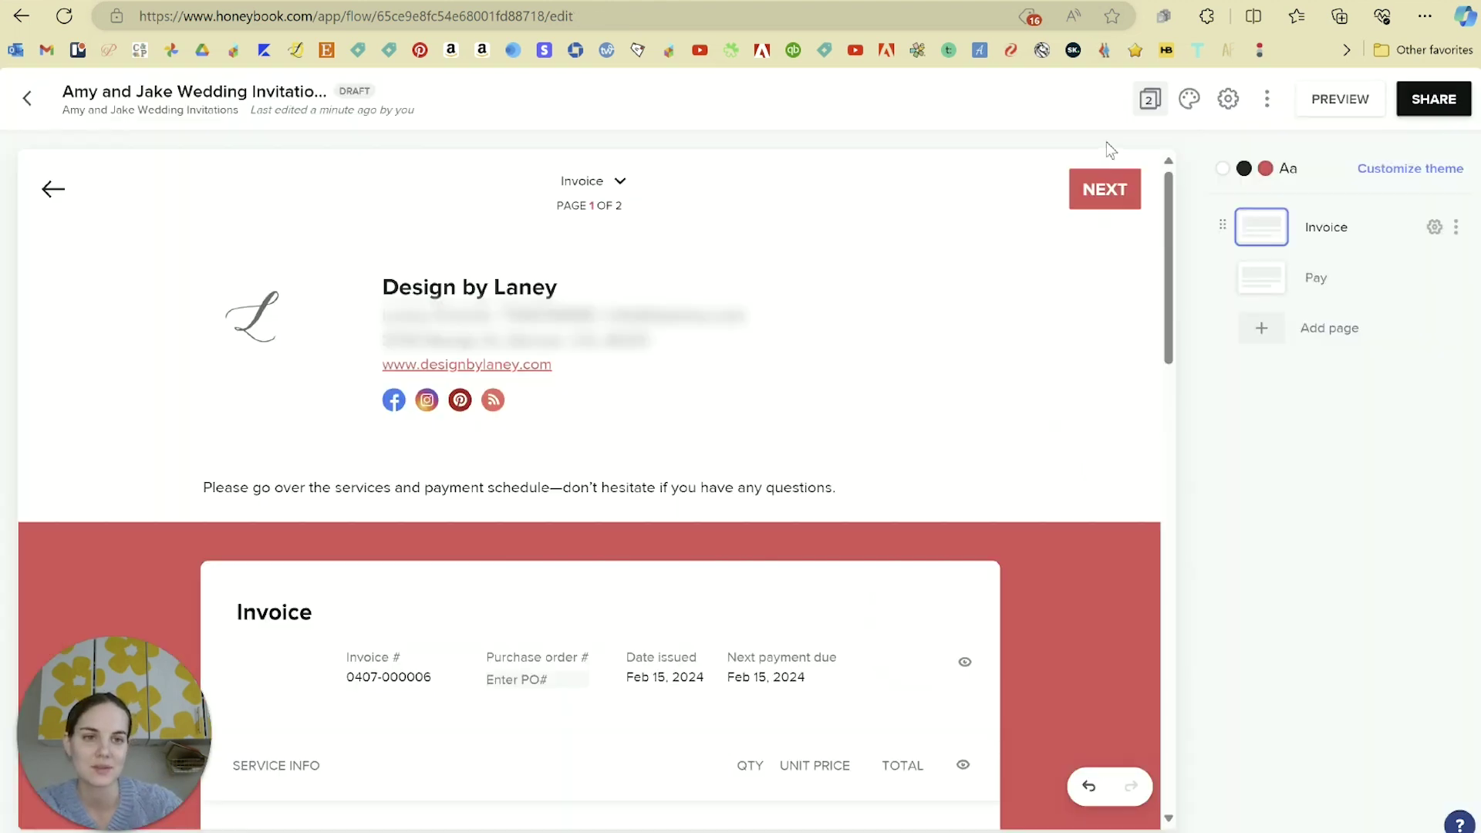